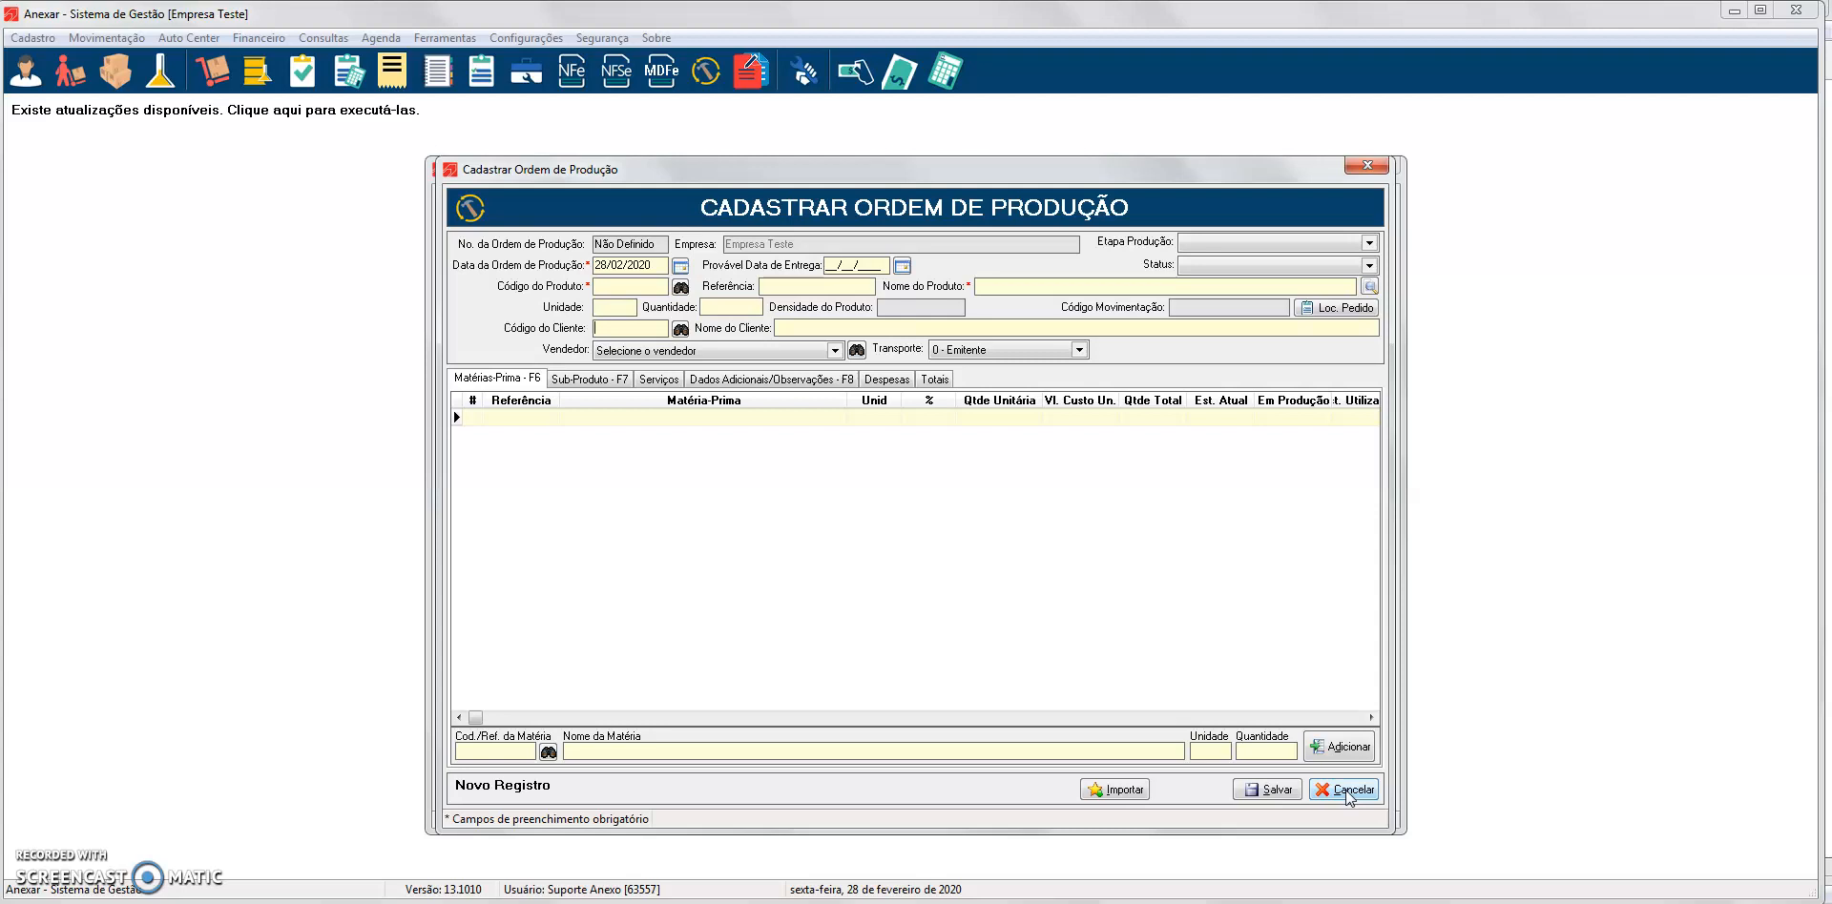
Leave the production order windows and open Produto Teste from the product list for editing
{"action": "left_click", "coordinate": [1347, 792]}
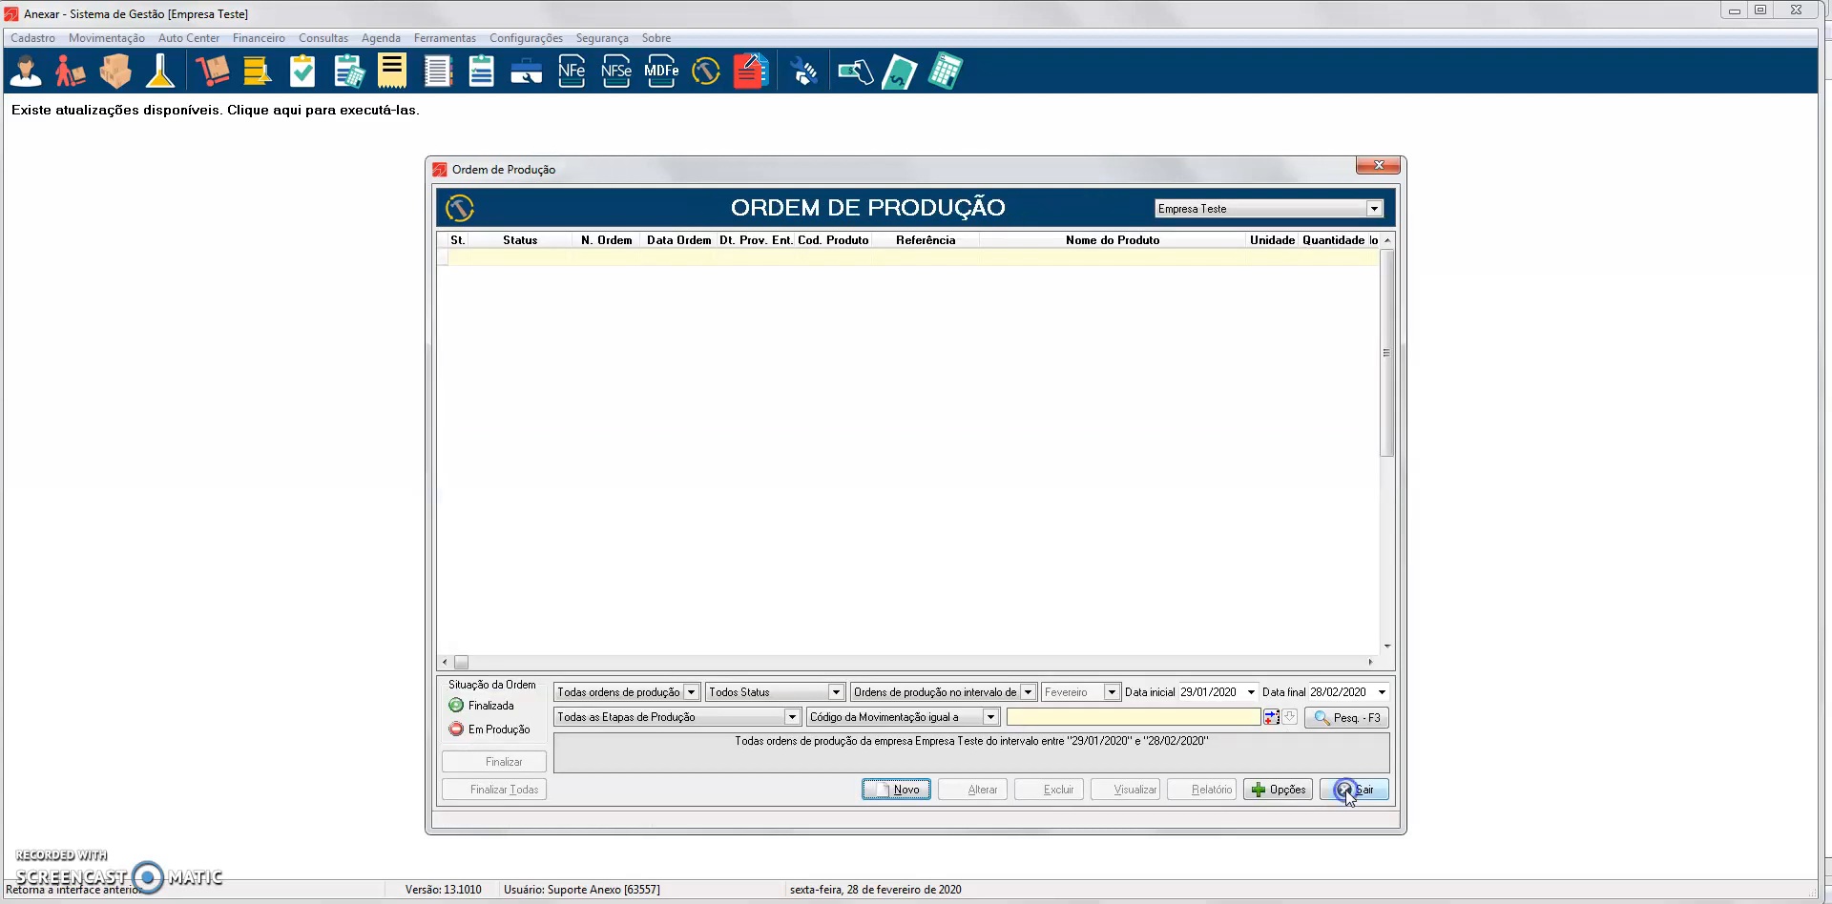
{"action": "left_click", "coordinate": [1355, 791]}
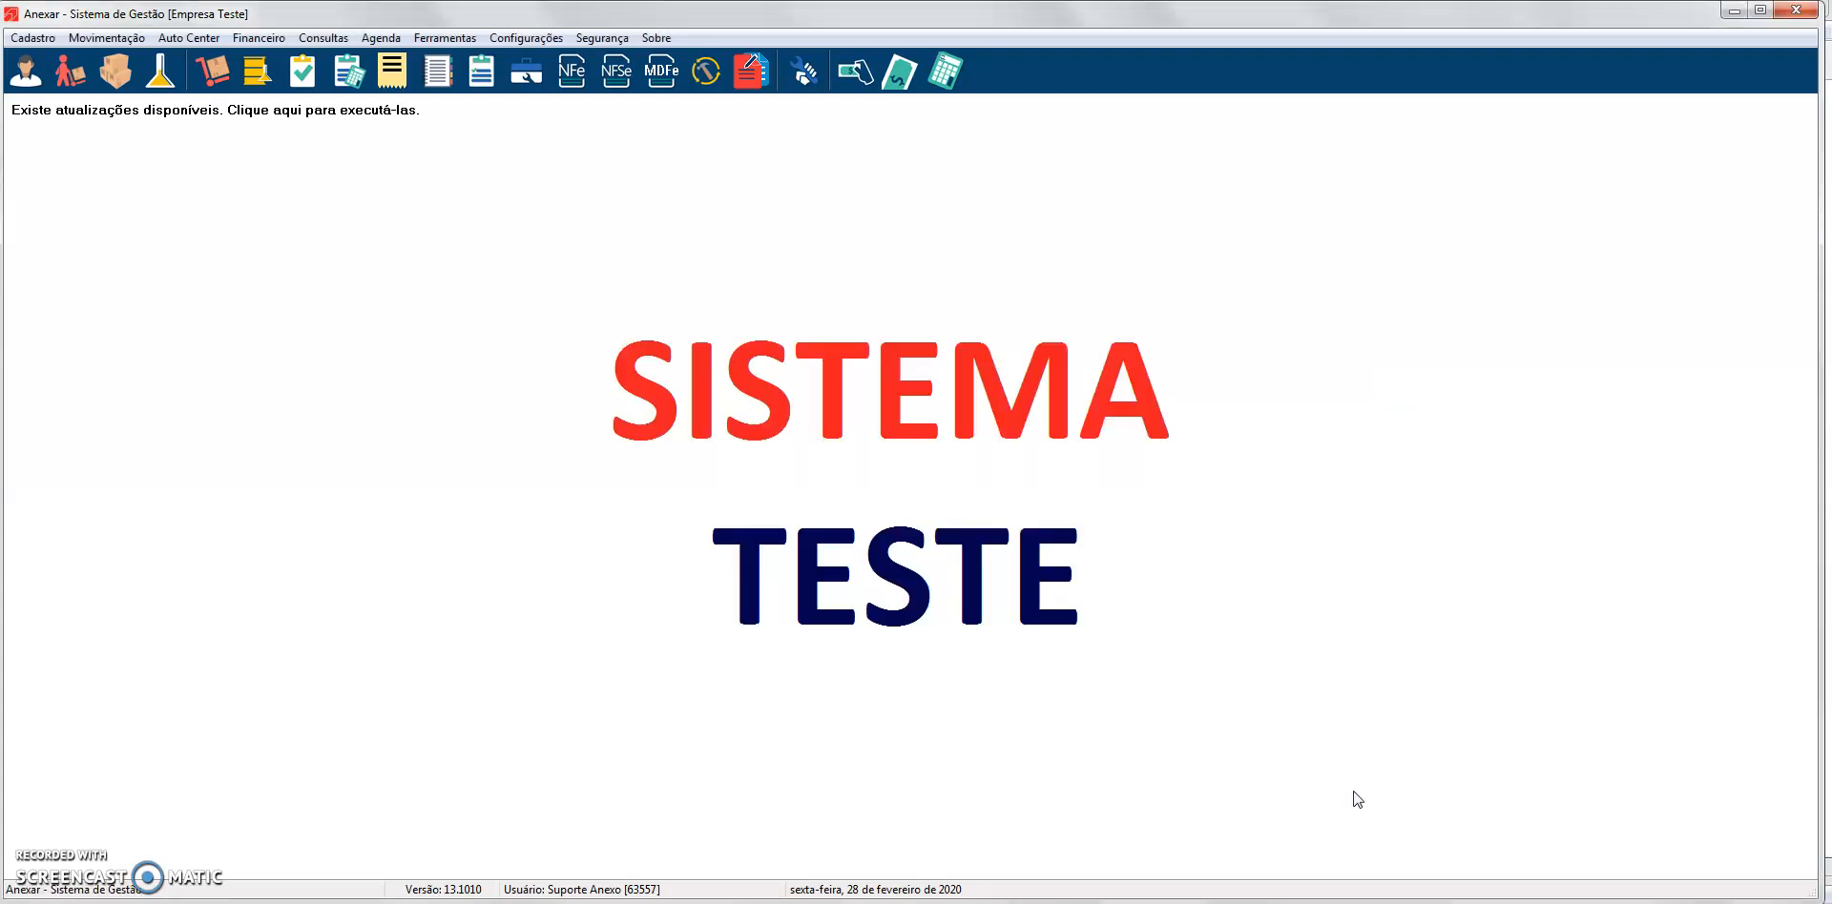
{"action": "left_click", "coordinate": [118, 72]}
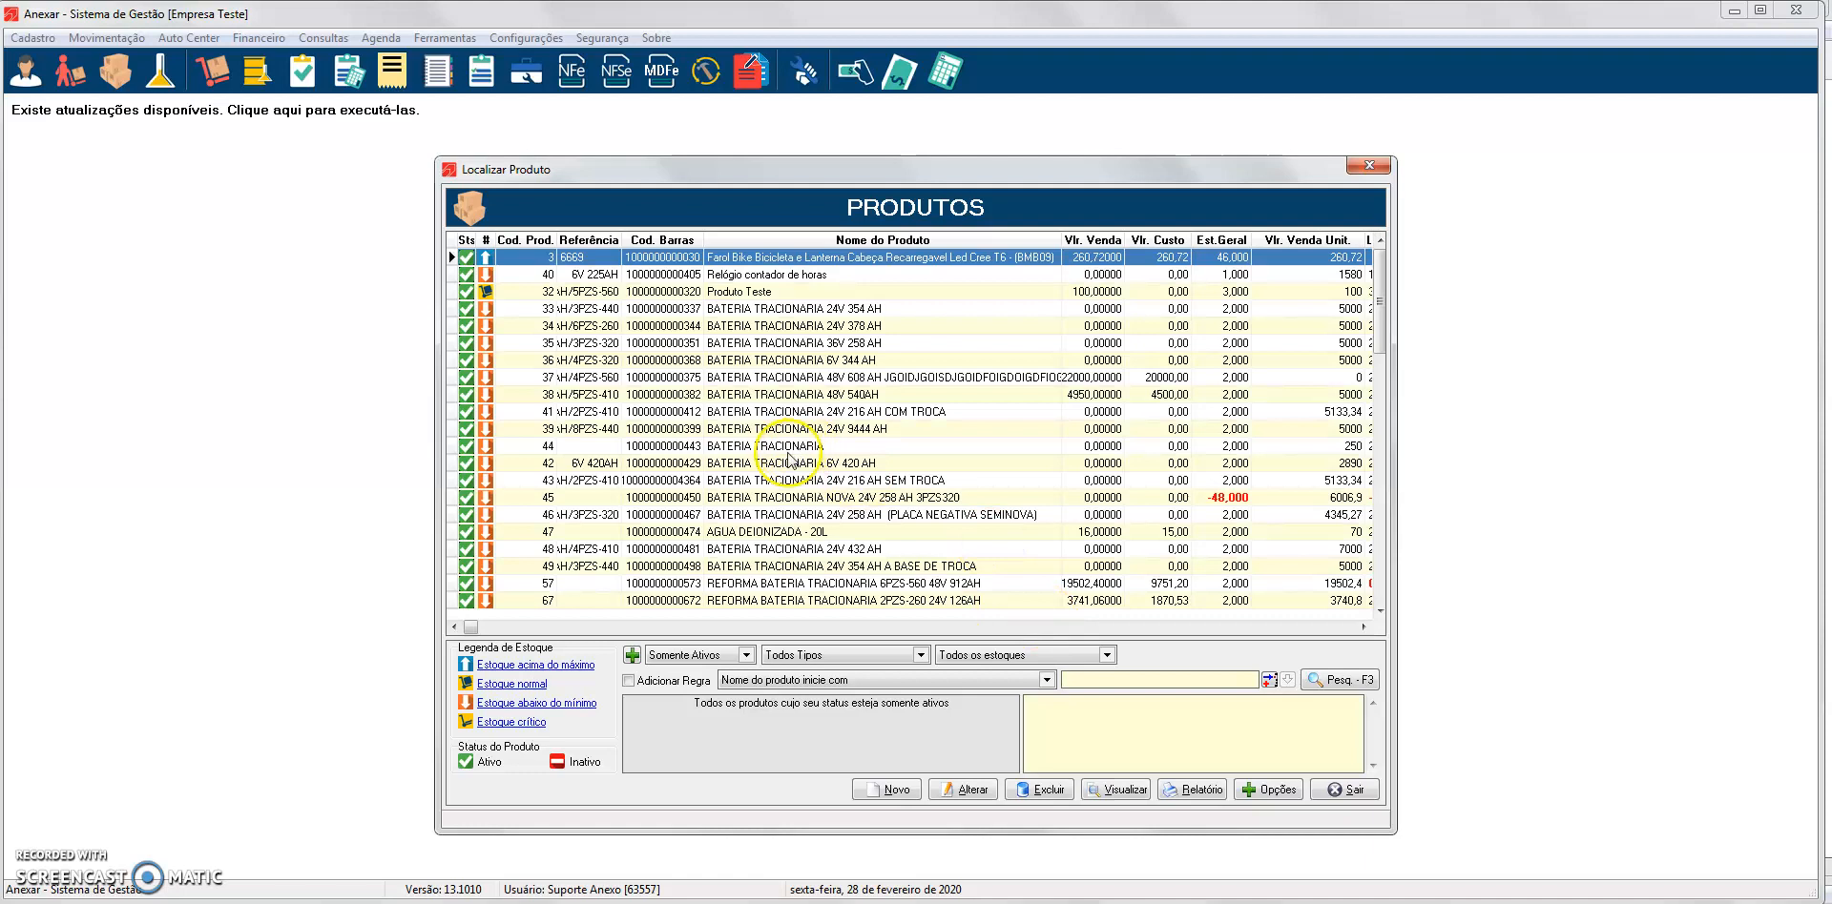
{"action": "left_click", "coordinate": [752, 293]}
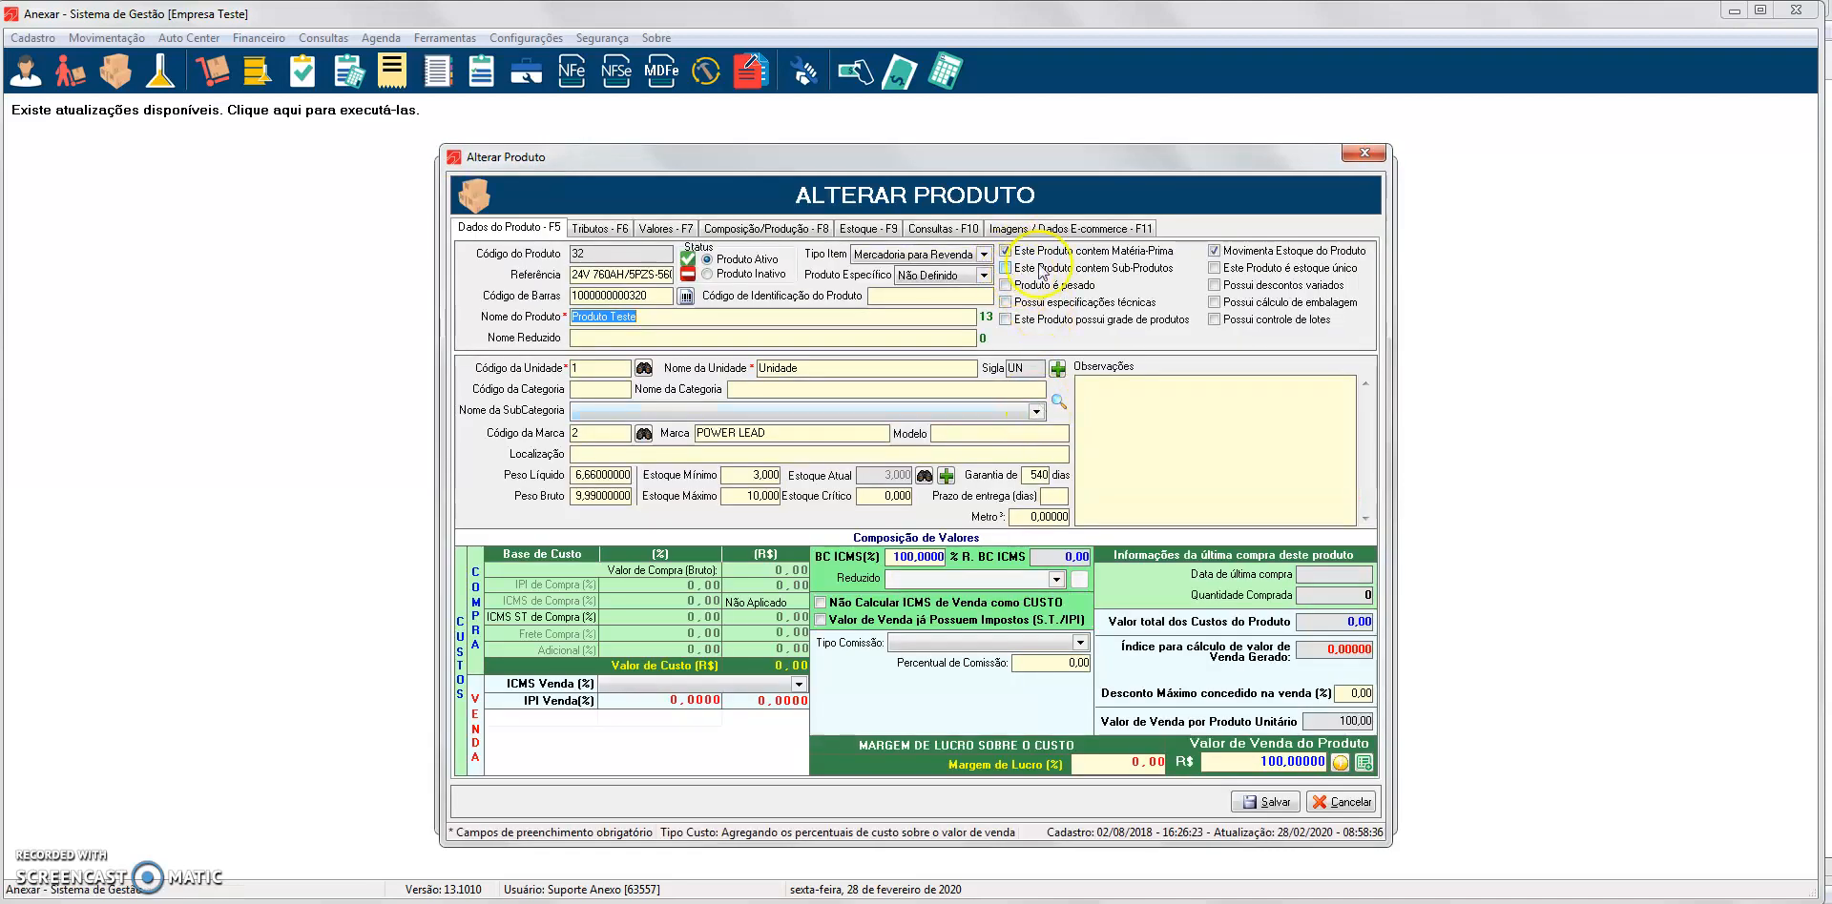
Try marking the product as containing sub-products, viewing the Sub-Produtos composition list before clearing that option
{"action": "left_click", "coordinate": [1043, 269]}
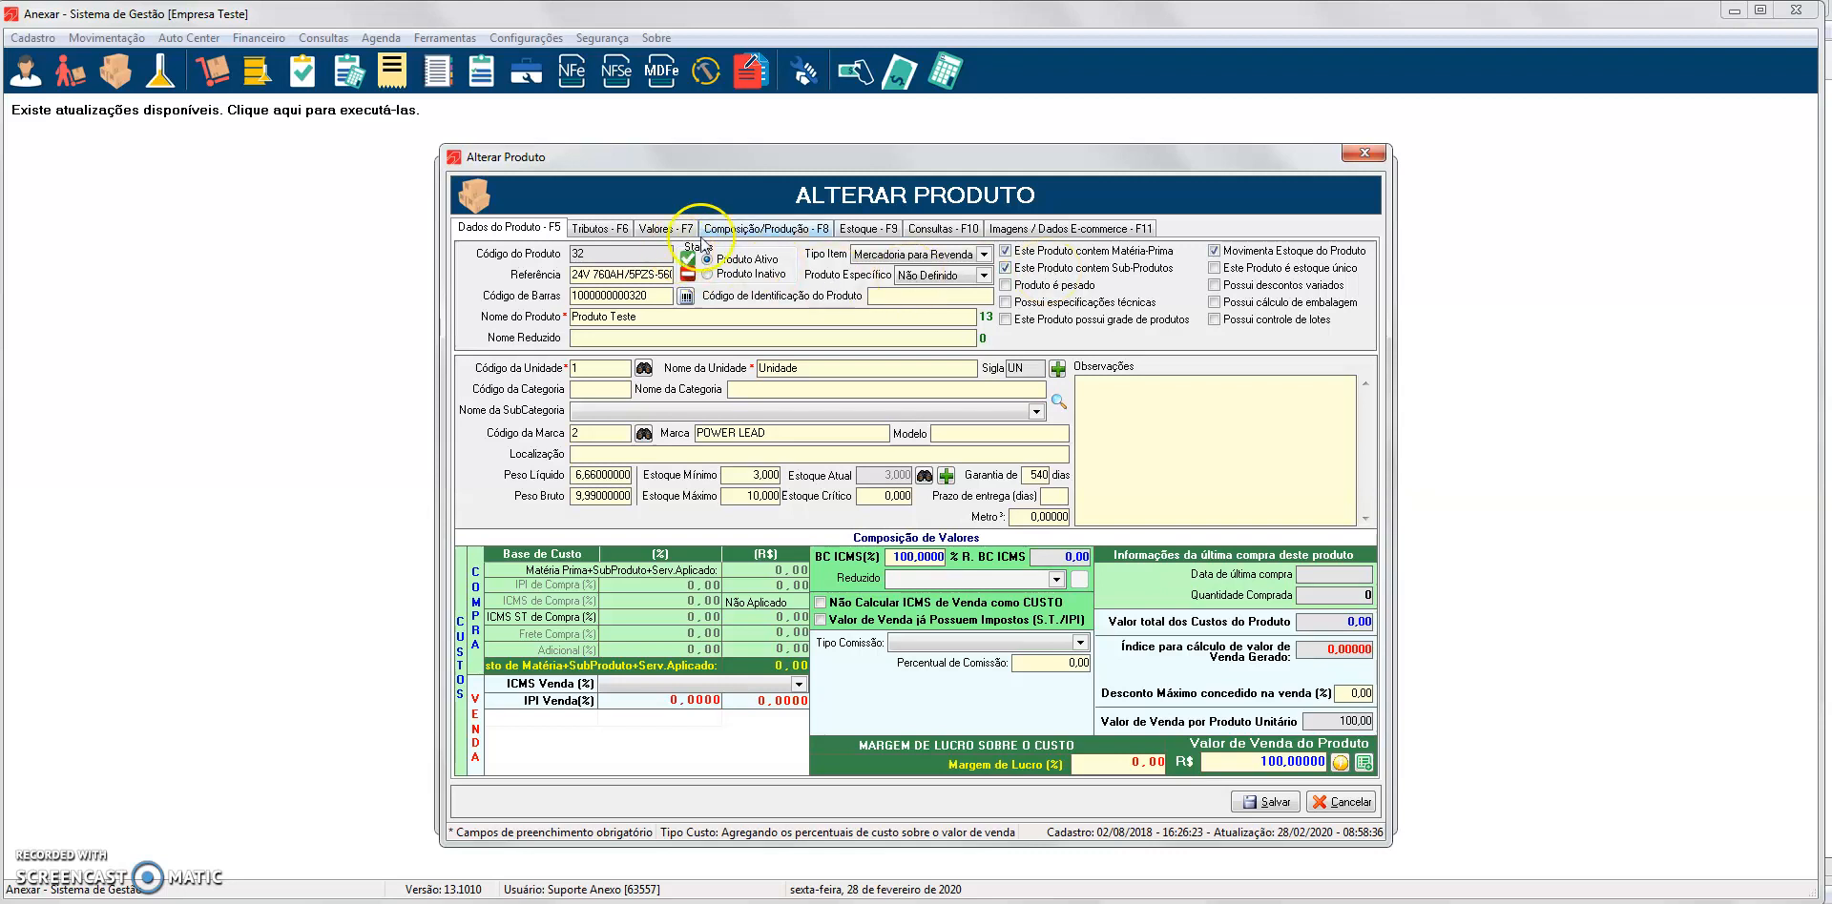
{"action": "left_click", "coordinate": [738, 233]}
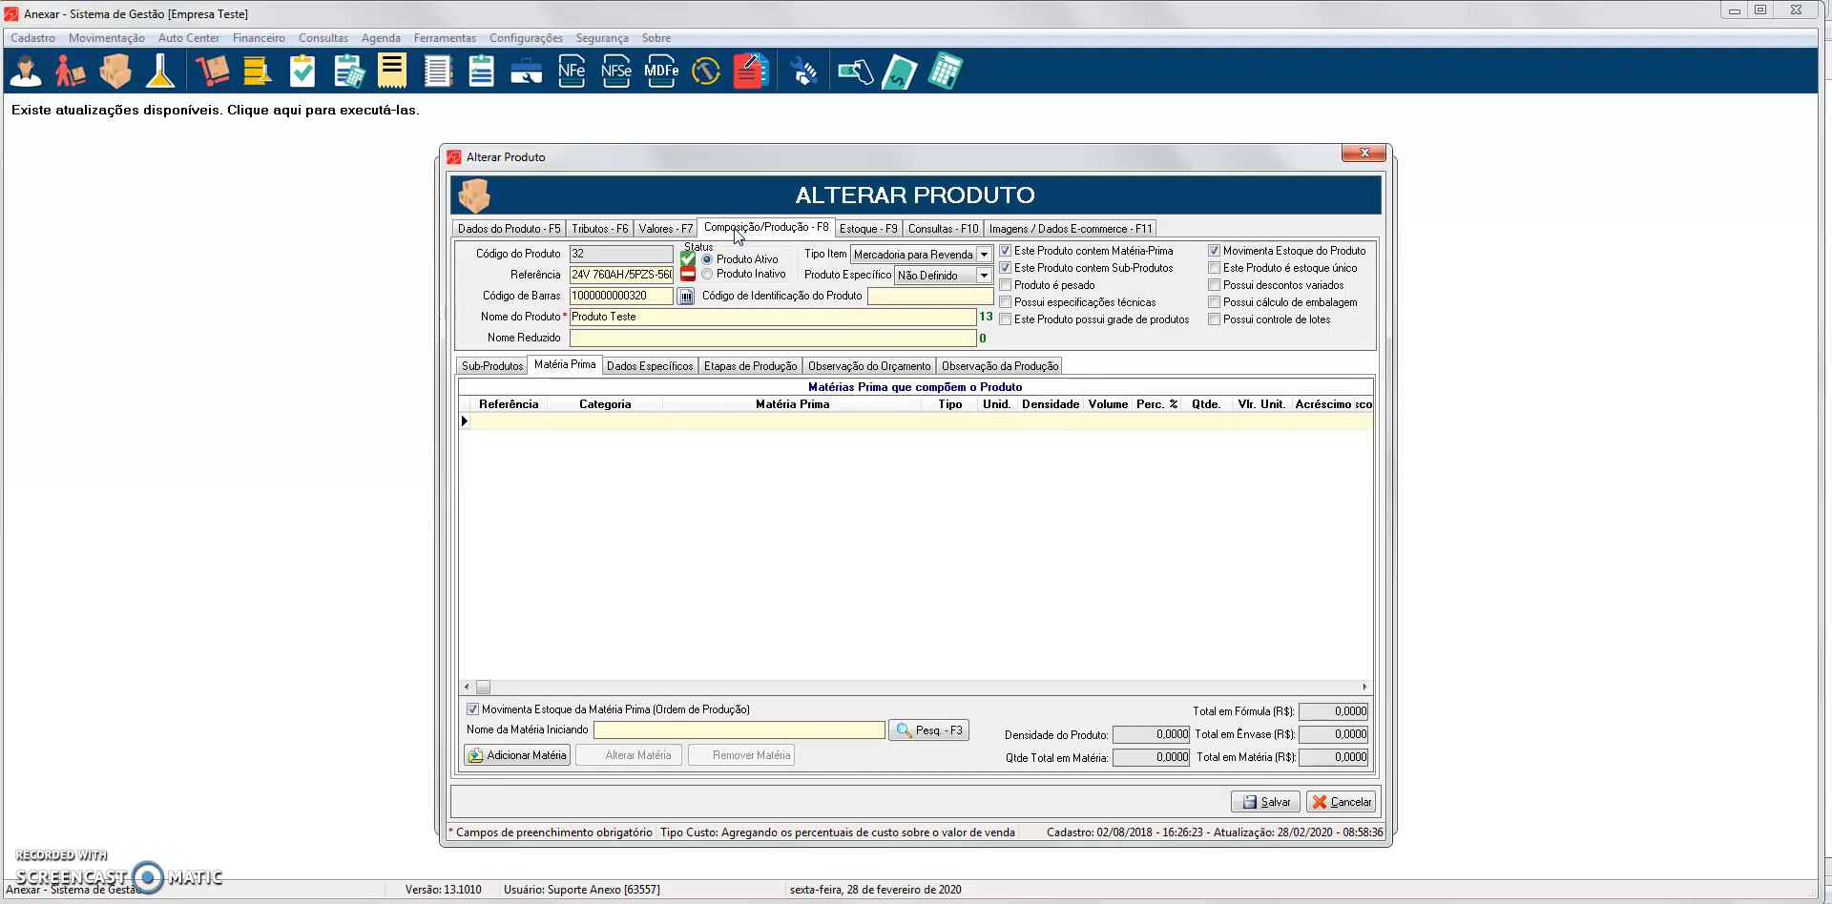
{"action": "left_click", "coordinate": [492, 372]}
{"action": "left_click", "coordinate": [558, 374]}
{"action": "left_click", "coordinate": [496, 368]}
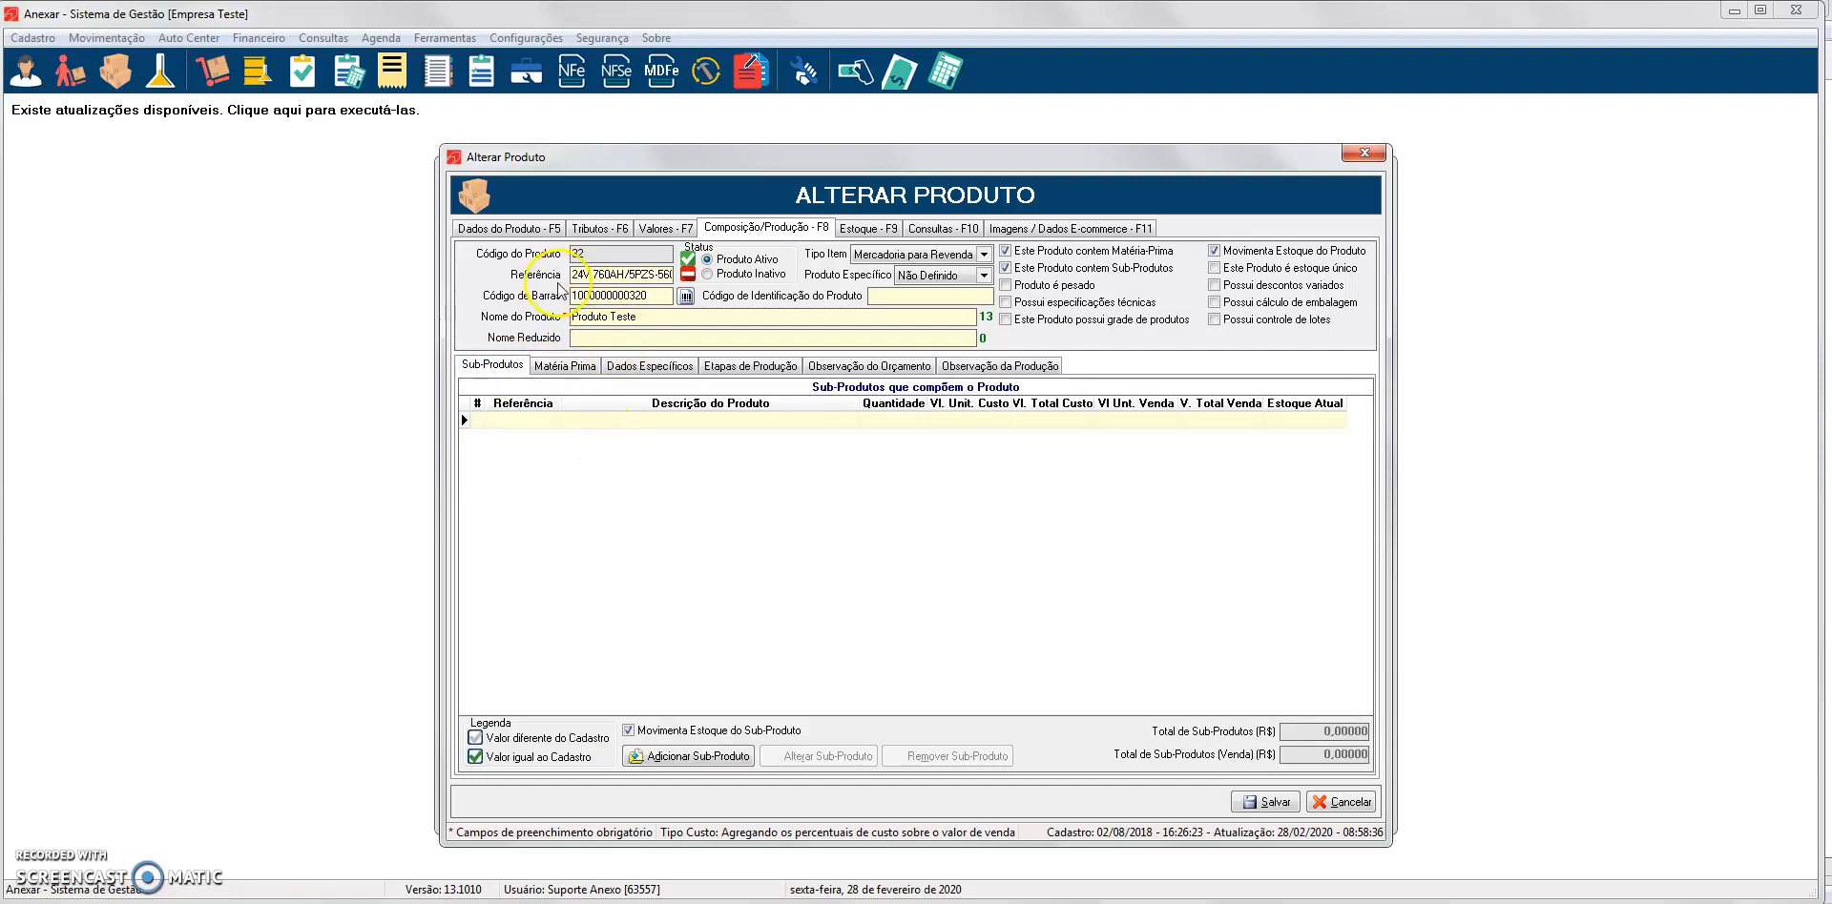
{"action": "left_click", "coordinate": [524, 234]}
{"action": "left_click", "coordinate": [1043, 267]}
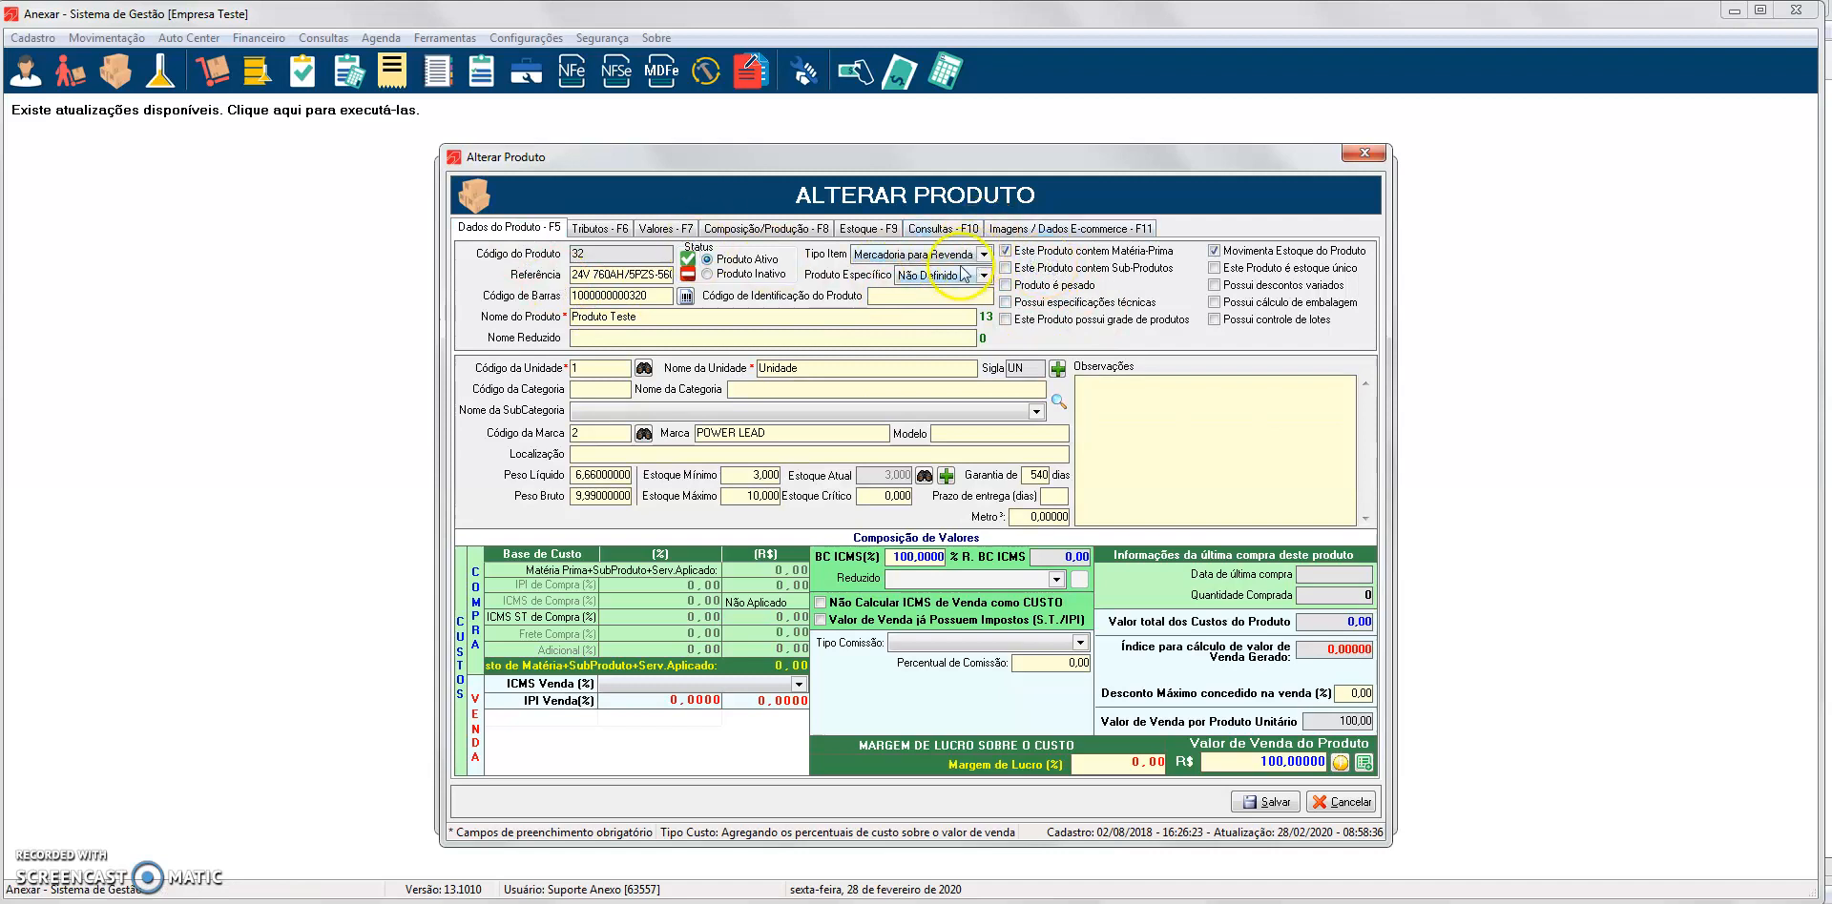
Start a new raw material entry in the product's composition and pick AGUA DEIONIZADA as the material
{"action": "left_click", "coordinate": [819, 230]}
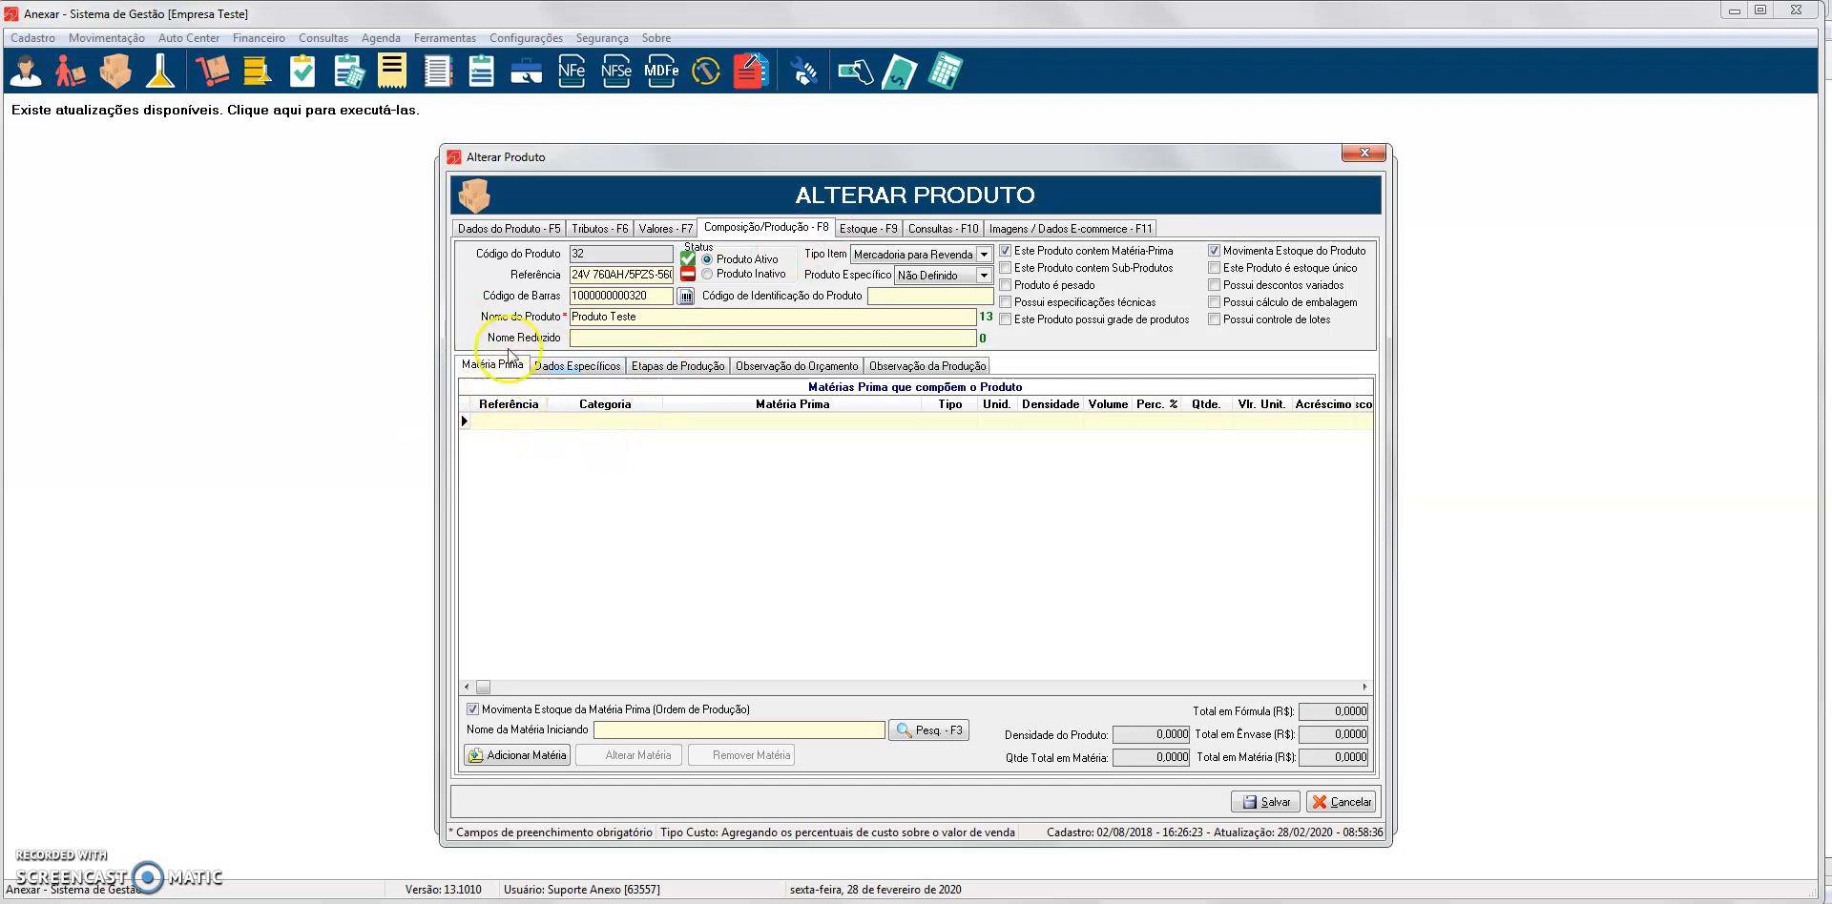
{"action": "left_click", "coordinate": [629, 571]}
{"action": "left_click", "coordinate": [527, 760]}
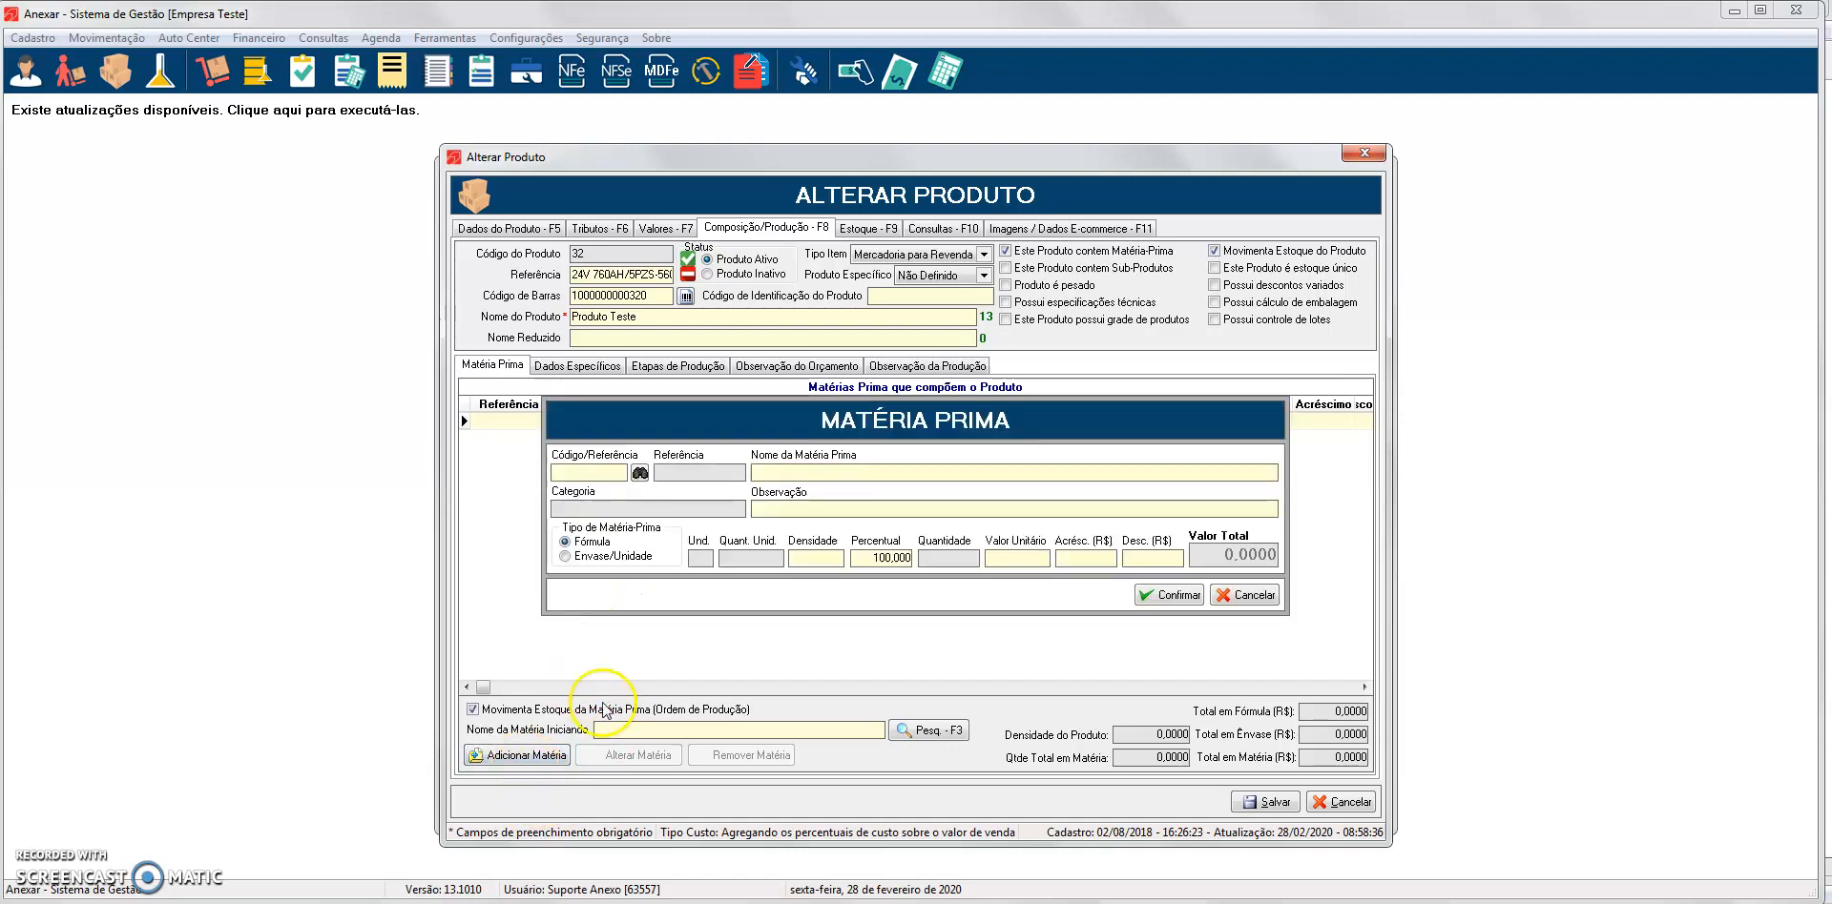
{"action": "left_click", "coordinate": [640, 474]}
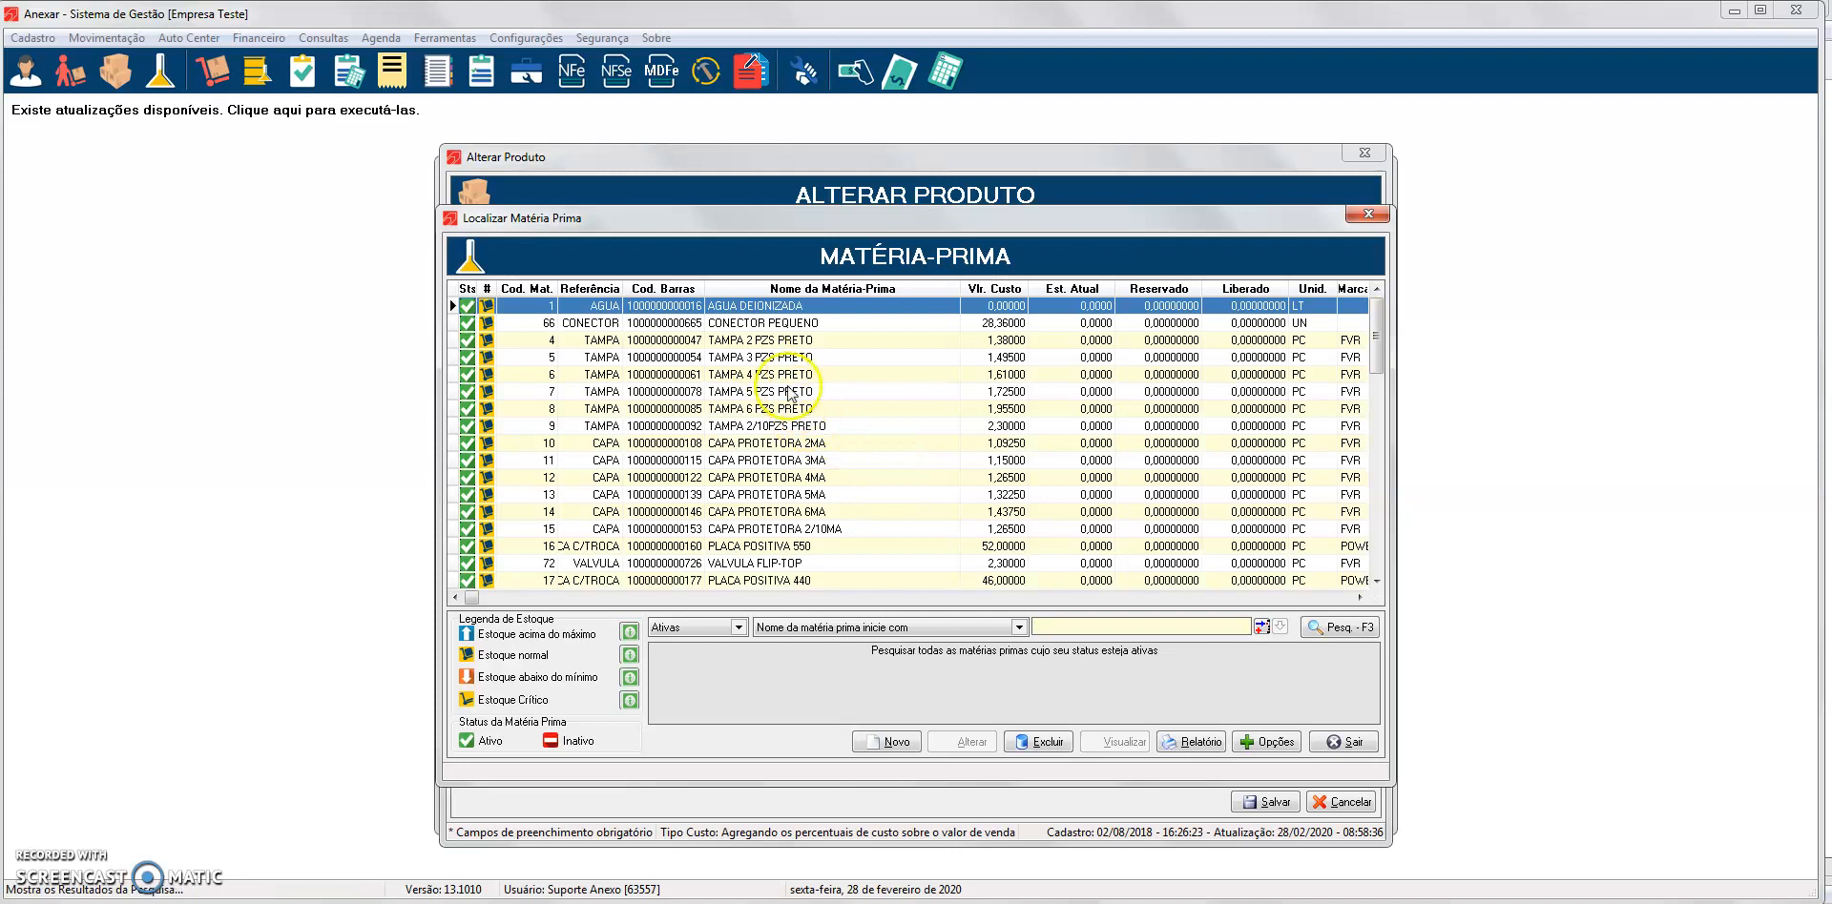
{"action": "double_click", "coordinate": [784, 307]}
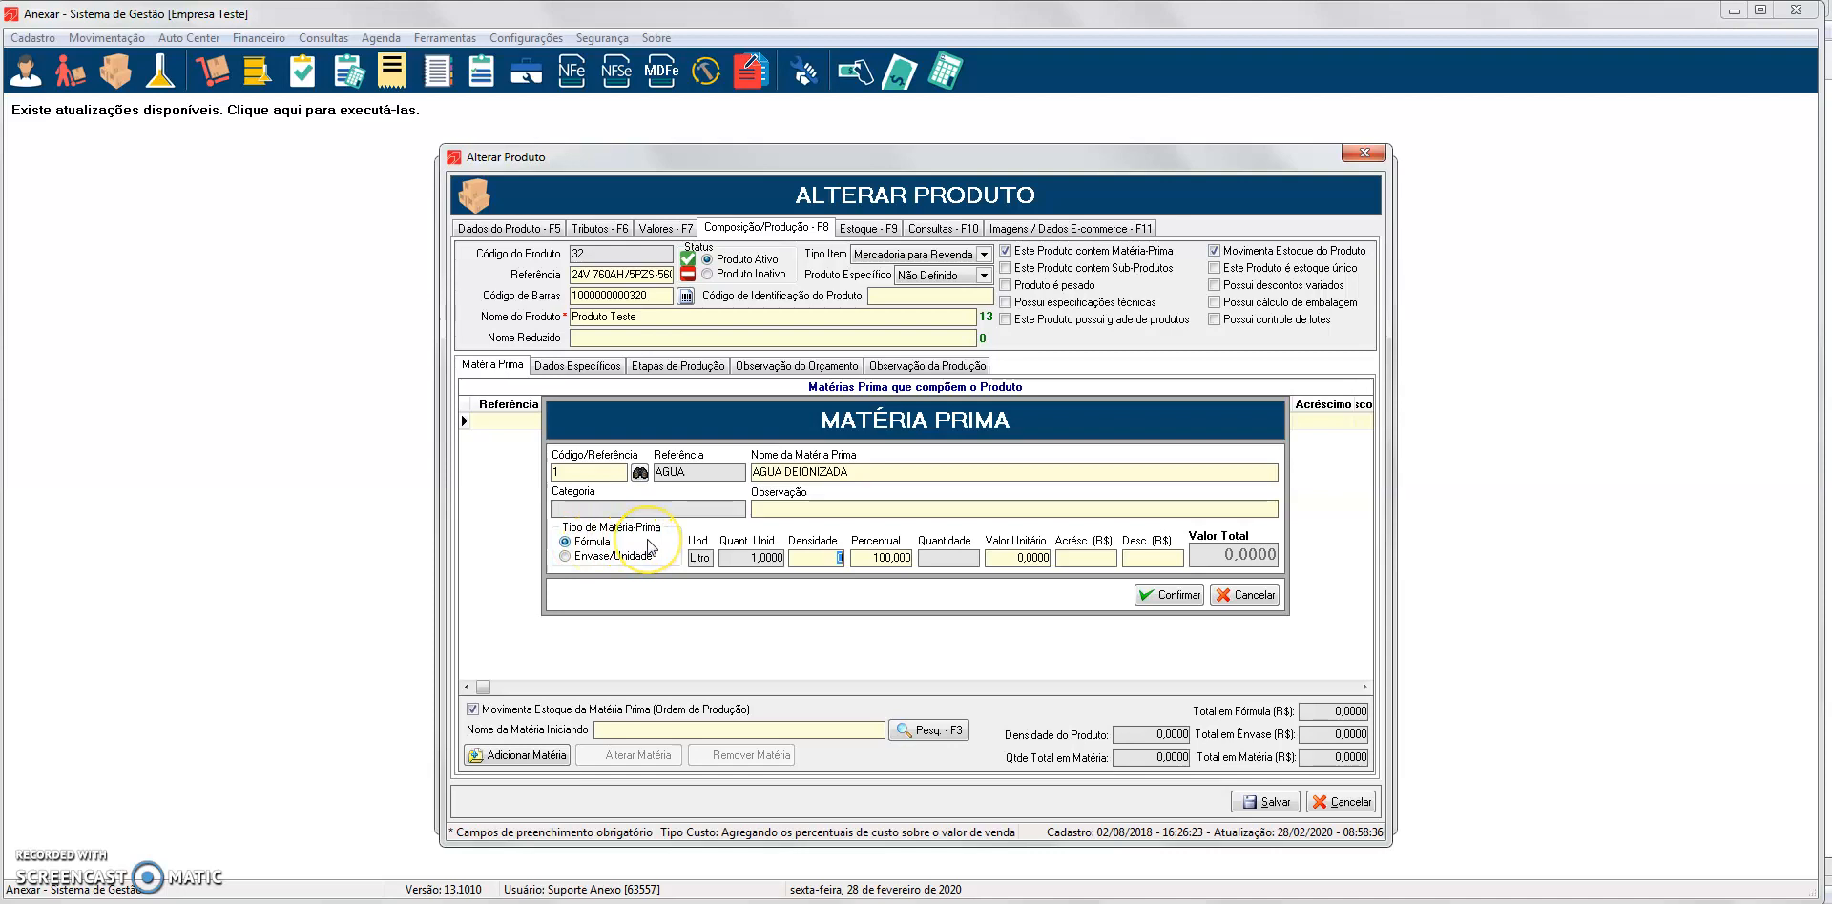
Add the water as type Envase/Unidade with quantity 2, keeping the product's sale value by recalculating the margin
{"action": "left_click", "coordinate": [876, 558]}
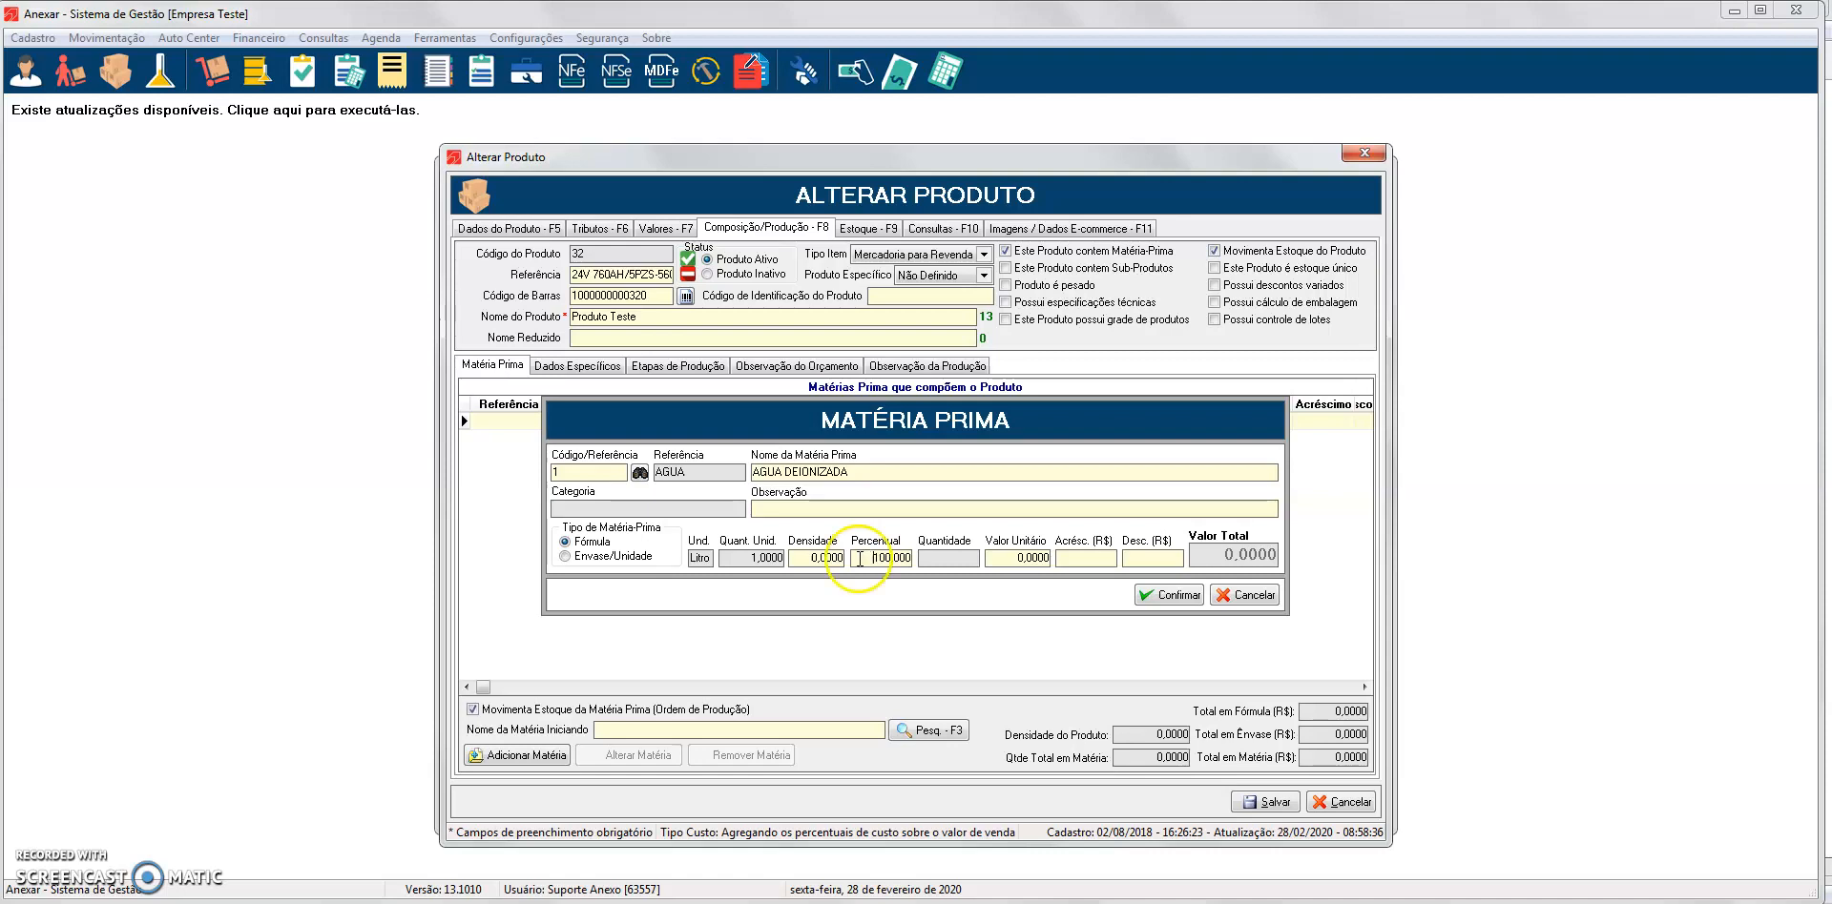
{"action": "left_click", "coordinate": [614, 559]}
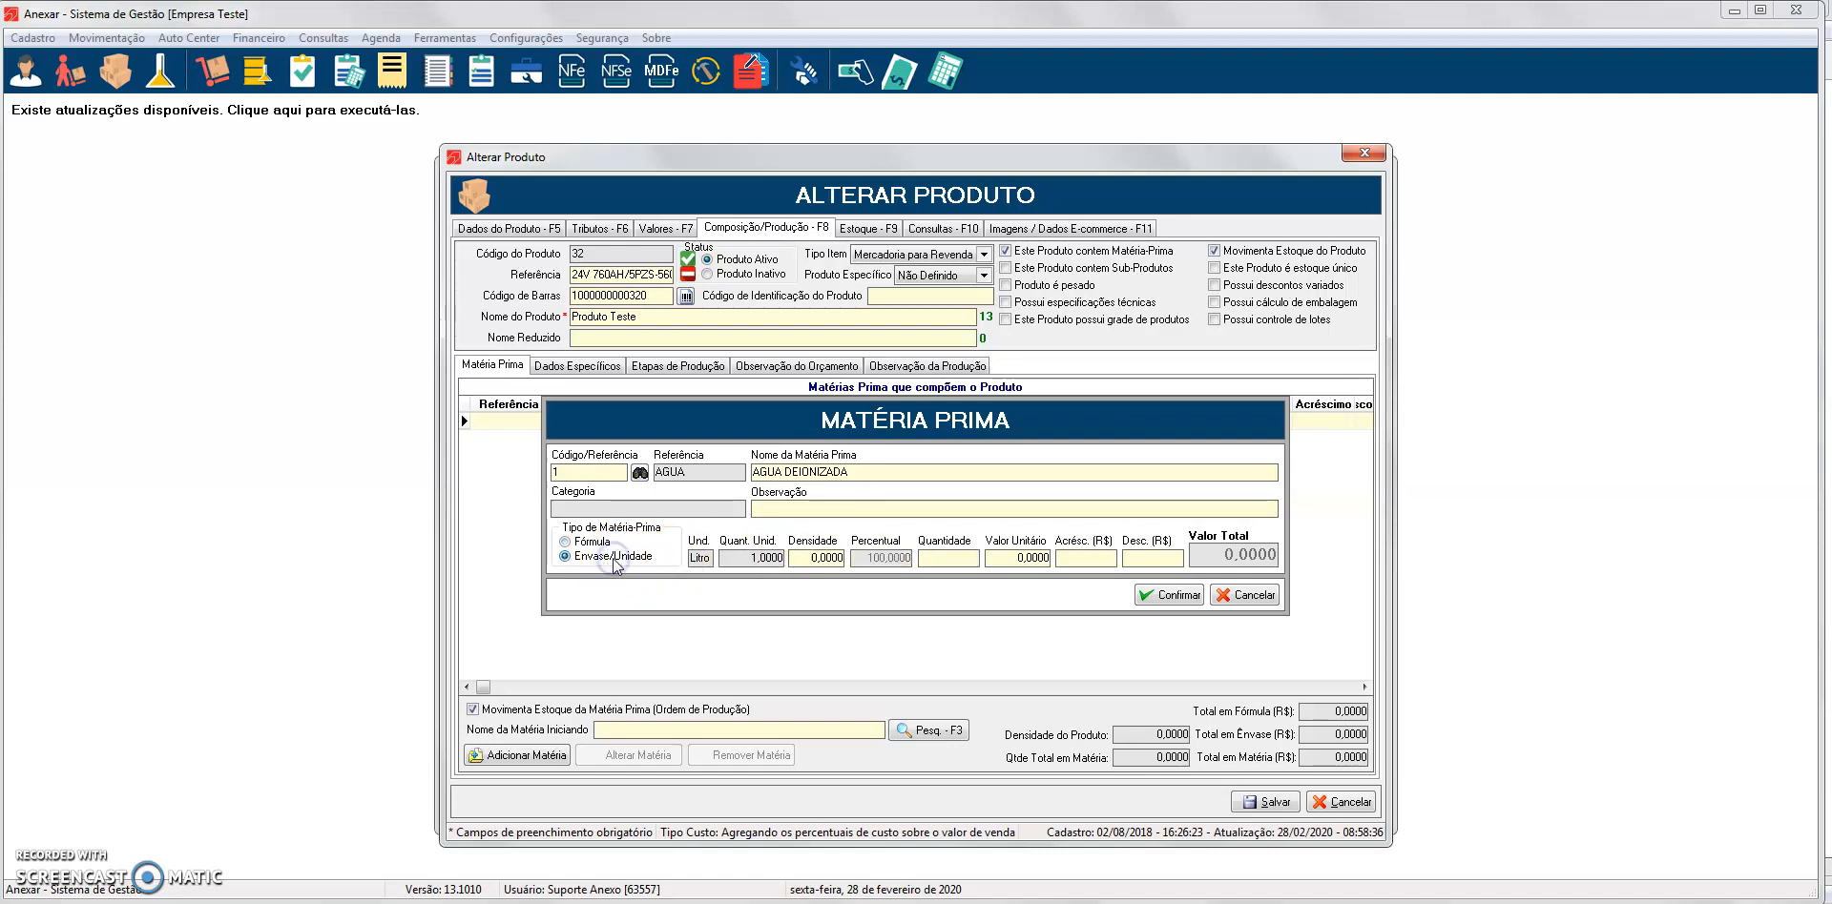
{"action": "left_click", "coordinate": [922, 561]}
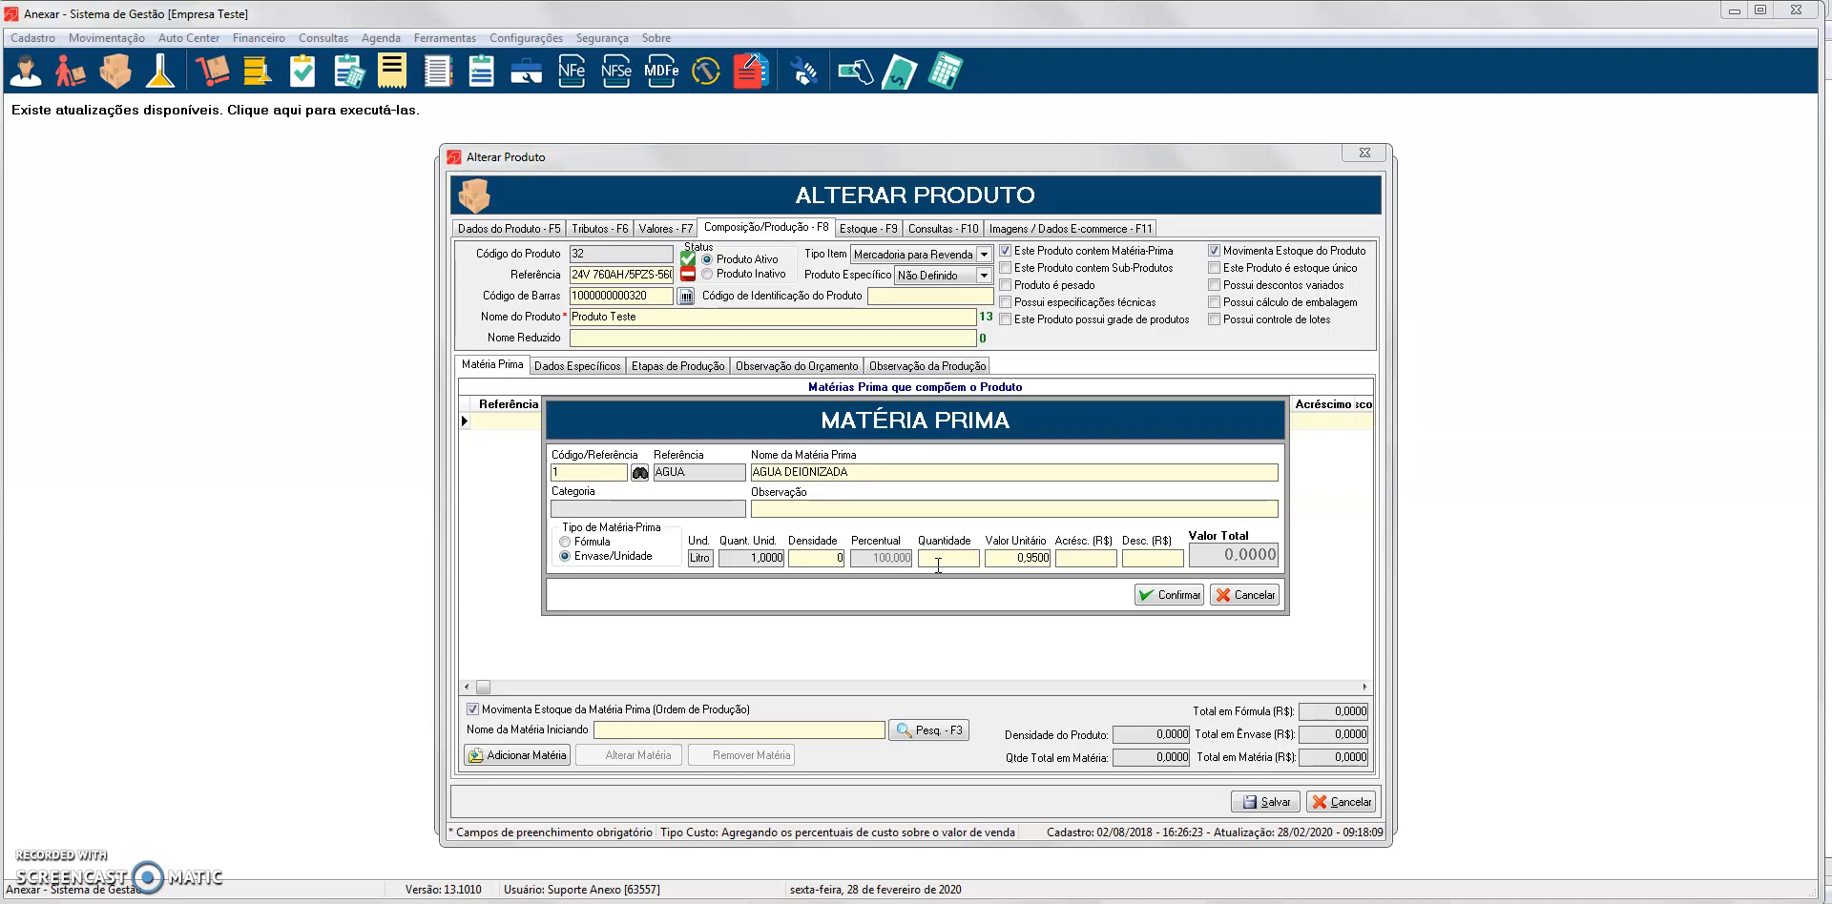
{"action": "left_click", "coordinate": [938, 566]}
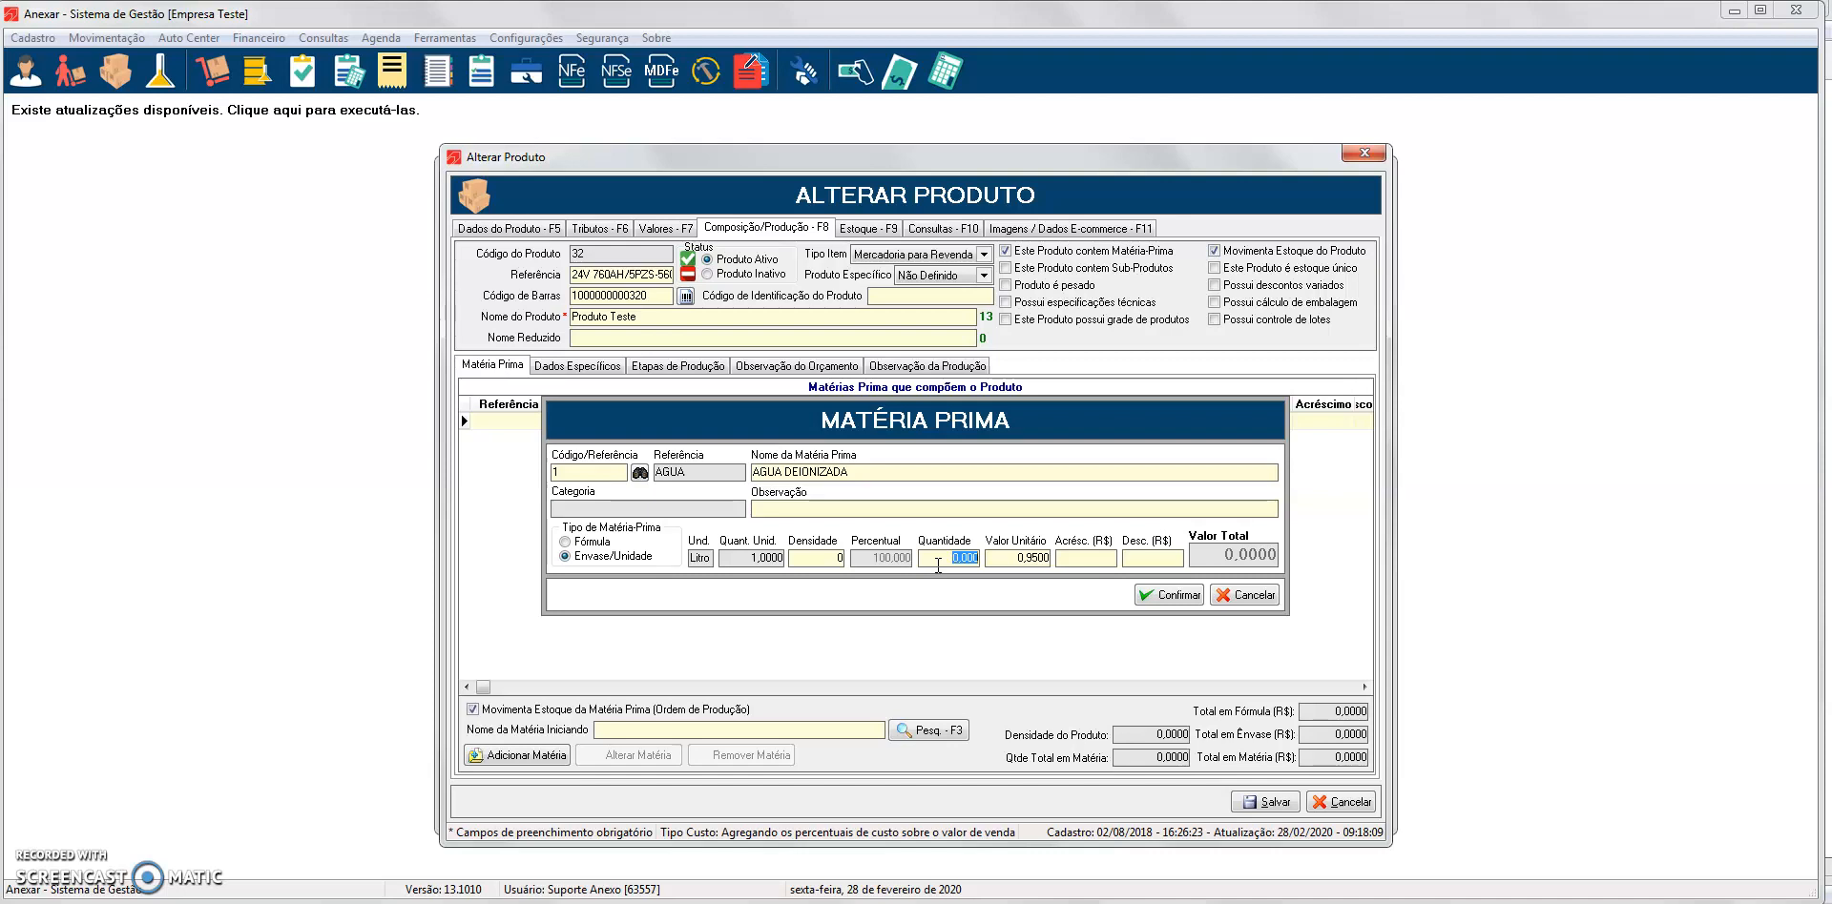
{"action": "left_click", "coordinate": [1161, 599]}
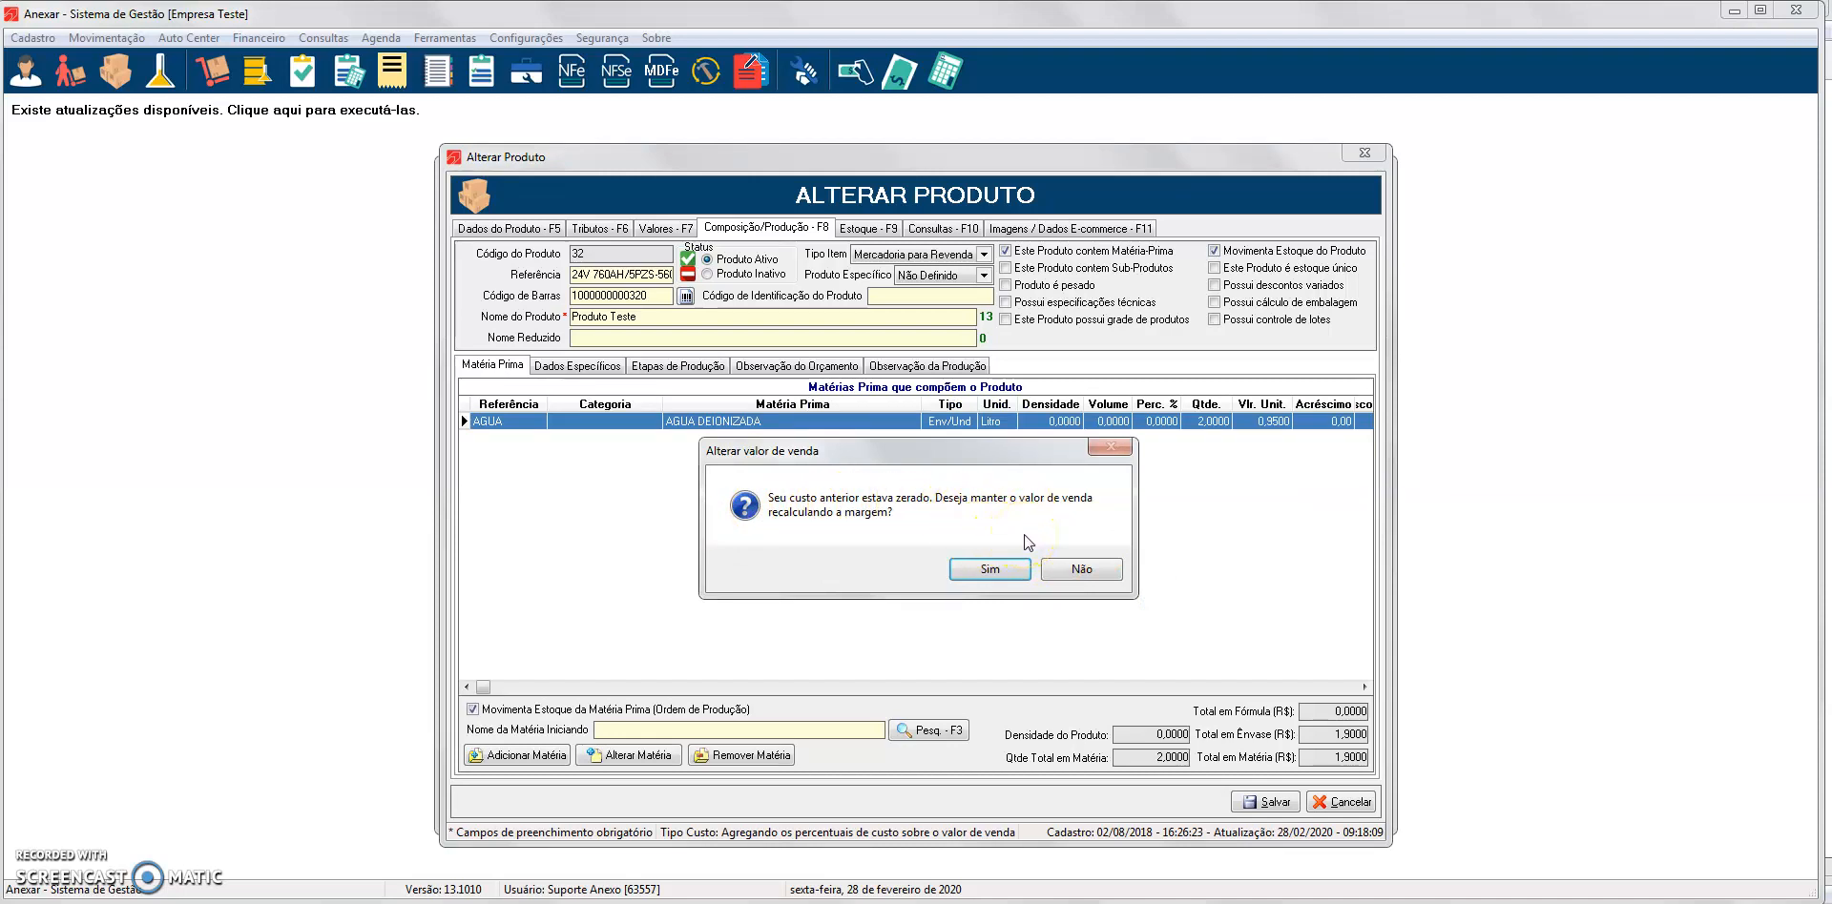
{"action": "left_click", "coordinate": [990, 569]}
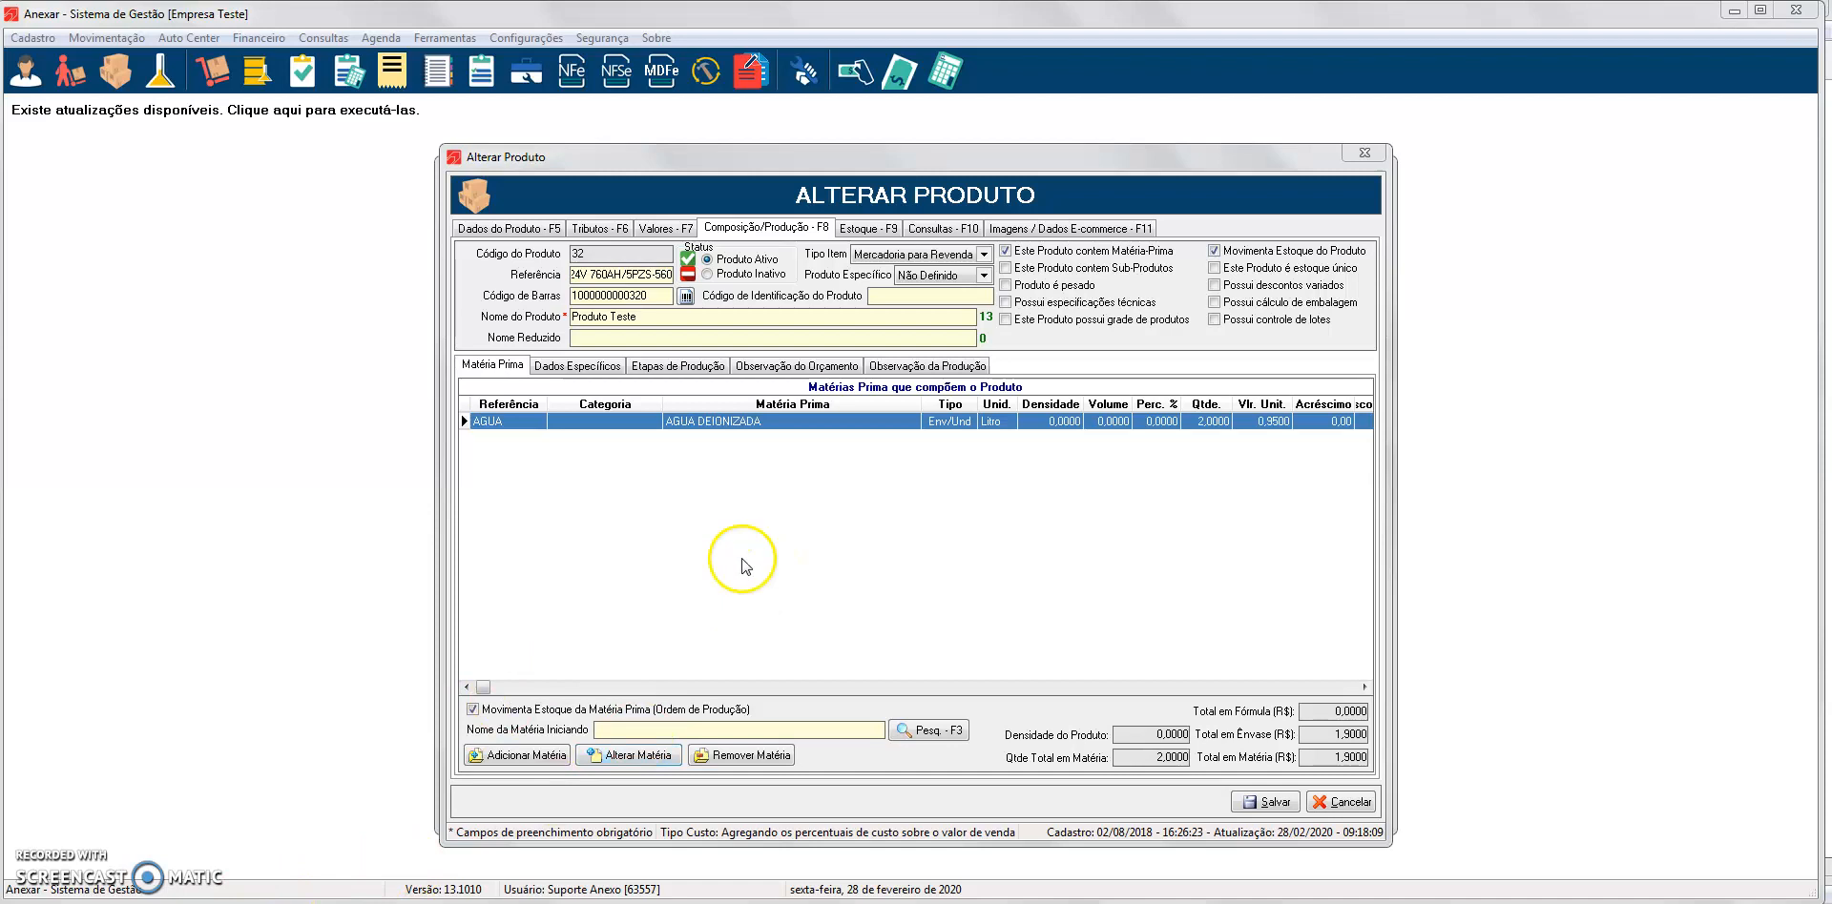
Add the raw material TAMPA 4 PZS PRETO to the composition as type Envase/Unidade with quantity 3
{"action": "left_click", "coordinate": [531, 756]}
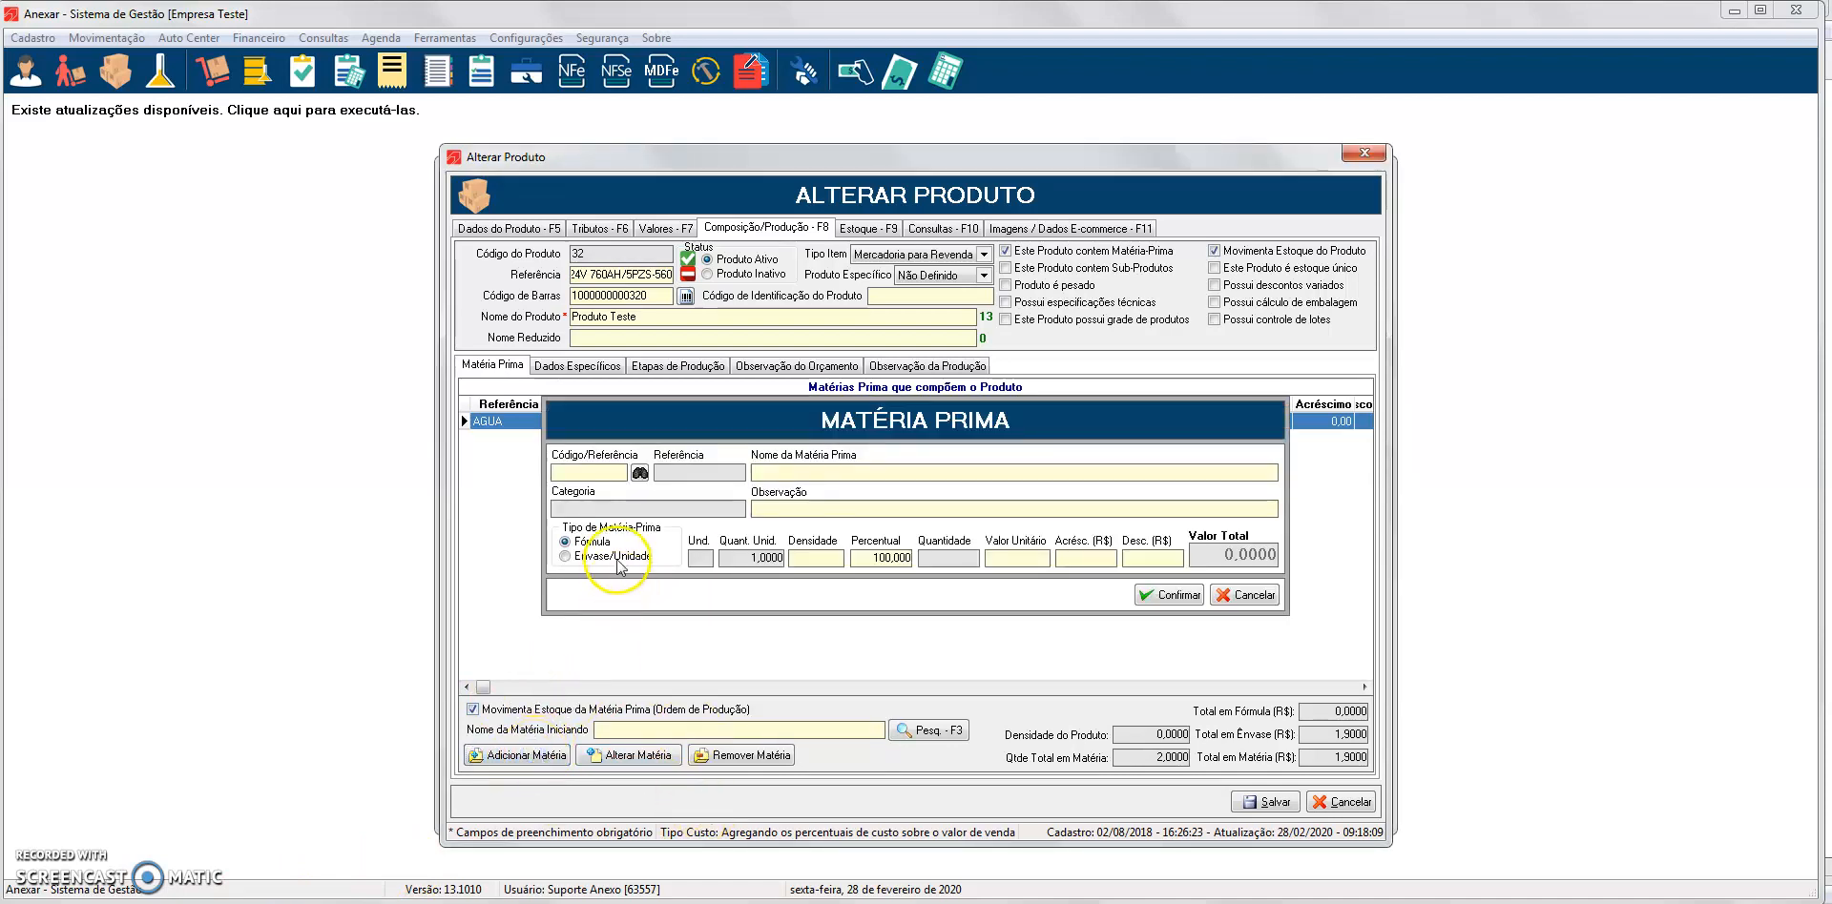
{"action": "left_click", "coordinate": [640, 473]}
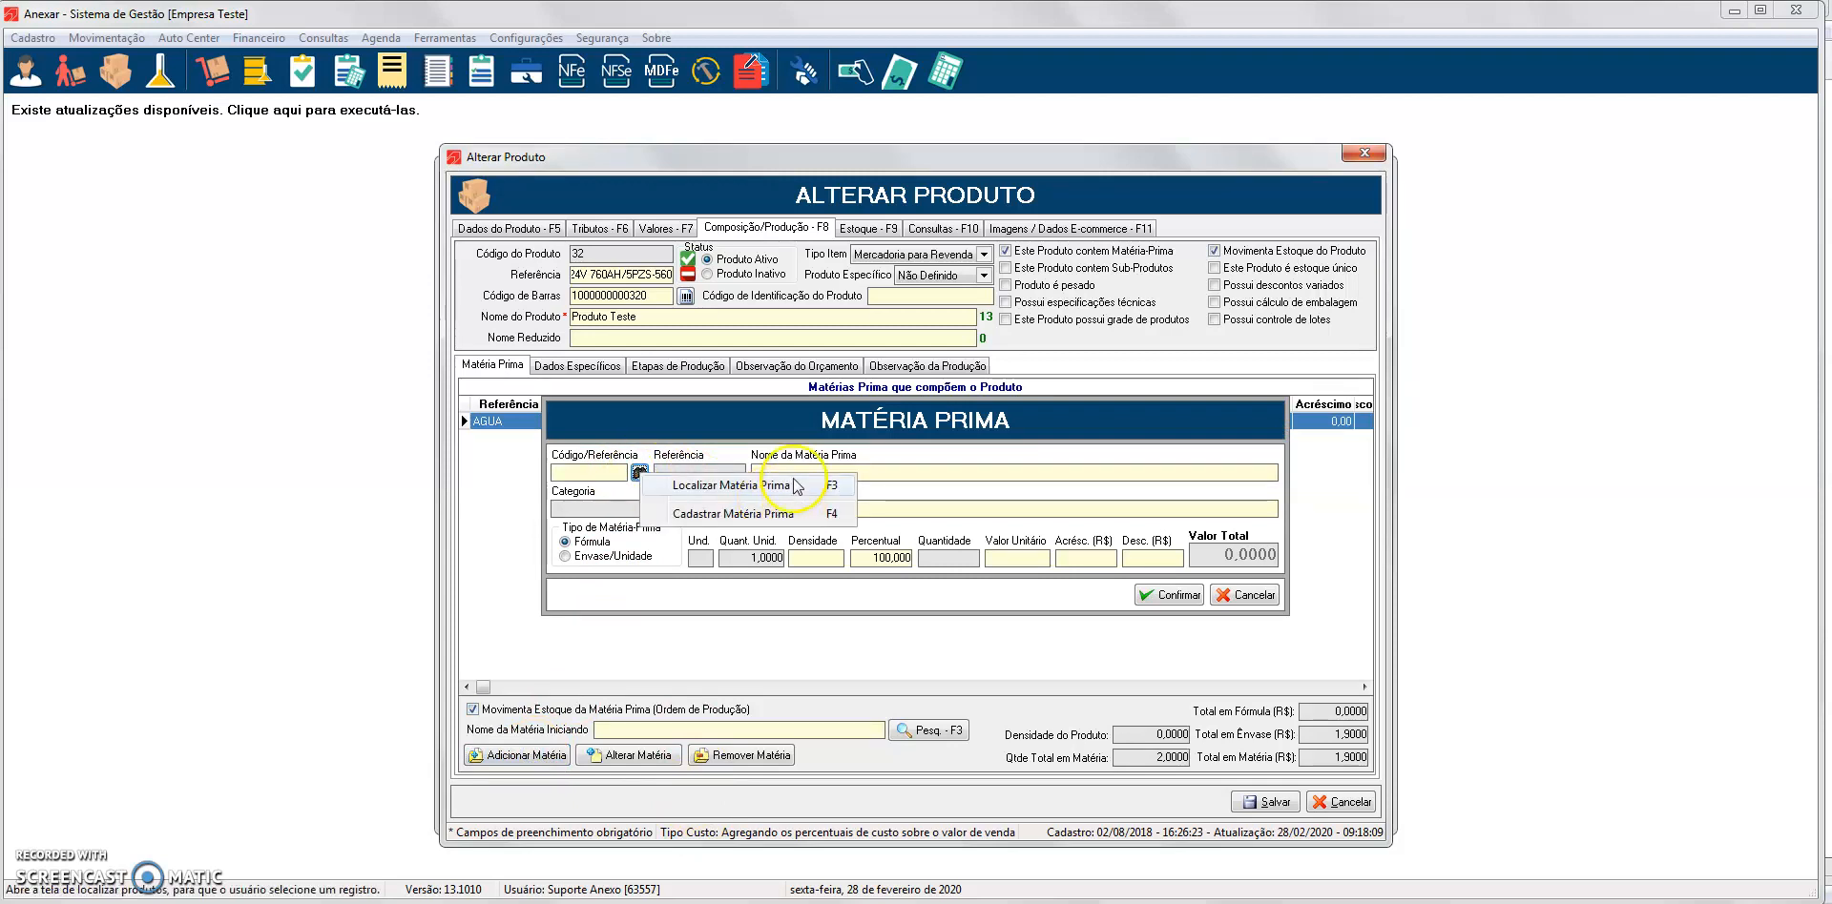
{"action": "left_click", "coordinate": [764, 480]}
{"action": "double_click", "coordinate": [887, 368]}
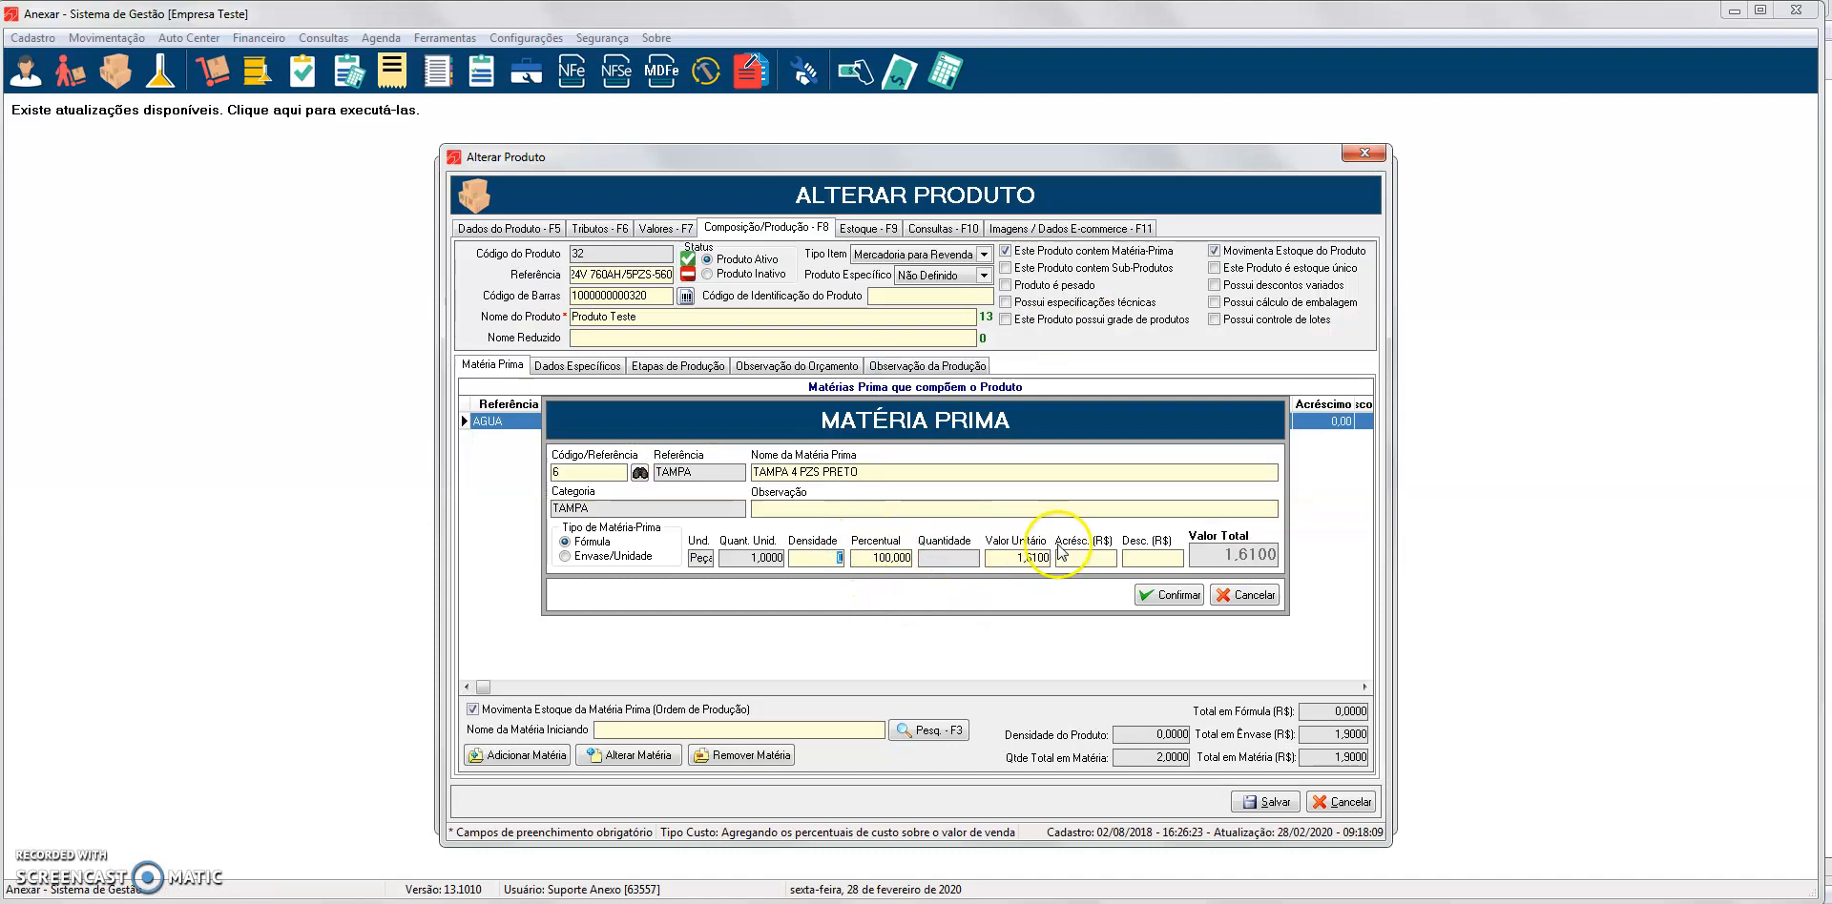
{"action": "left_click", "coordinate": [641, 559]}
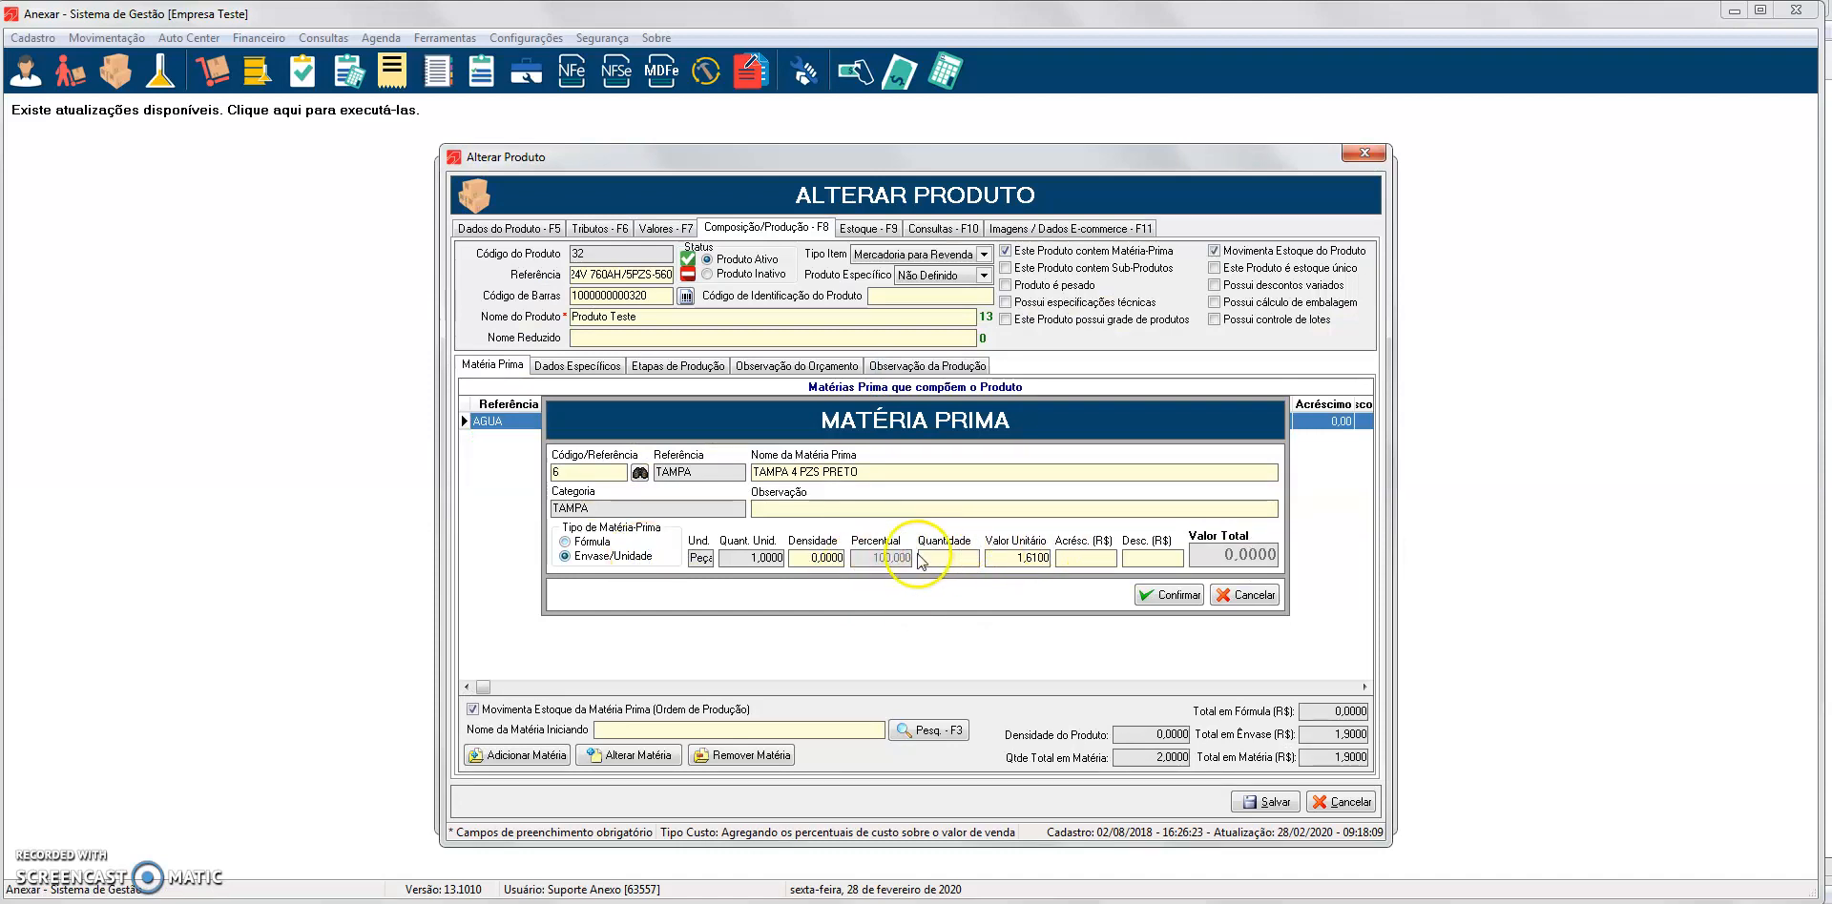
{"action": "type", "text": "3"}
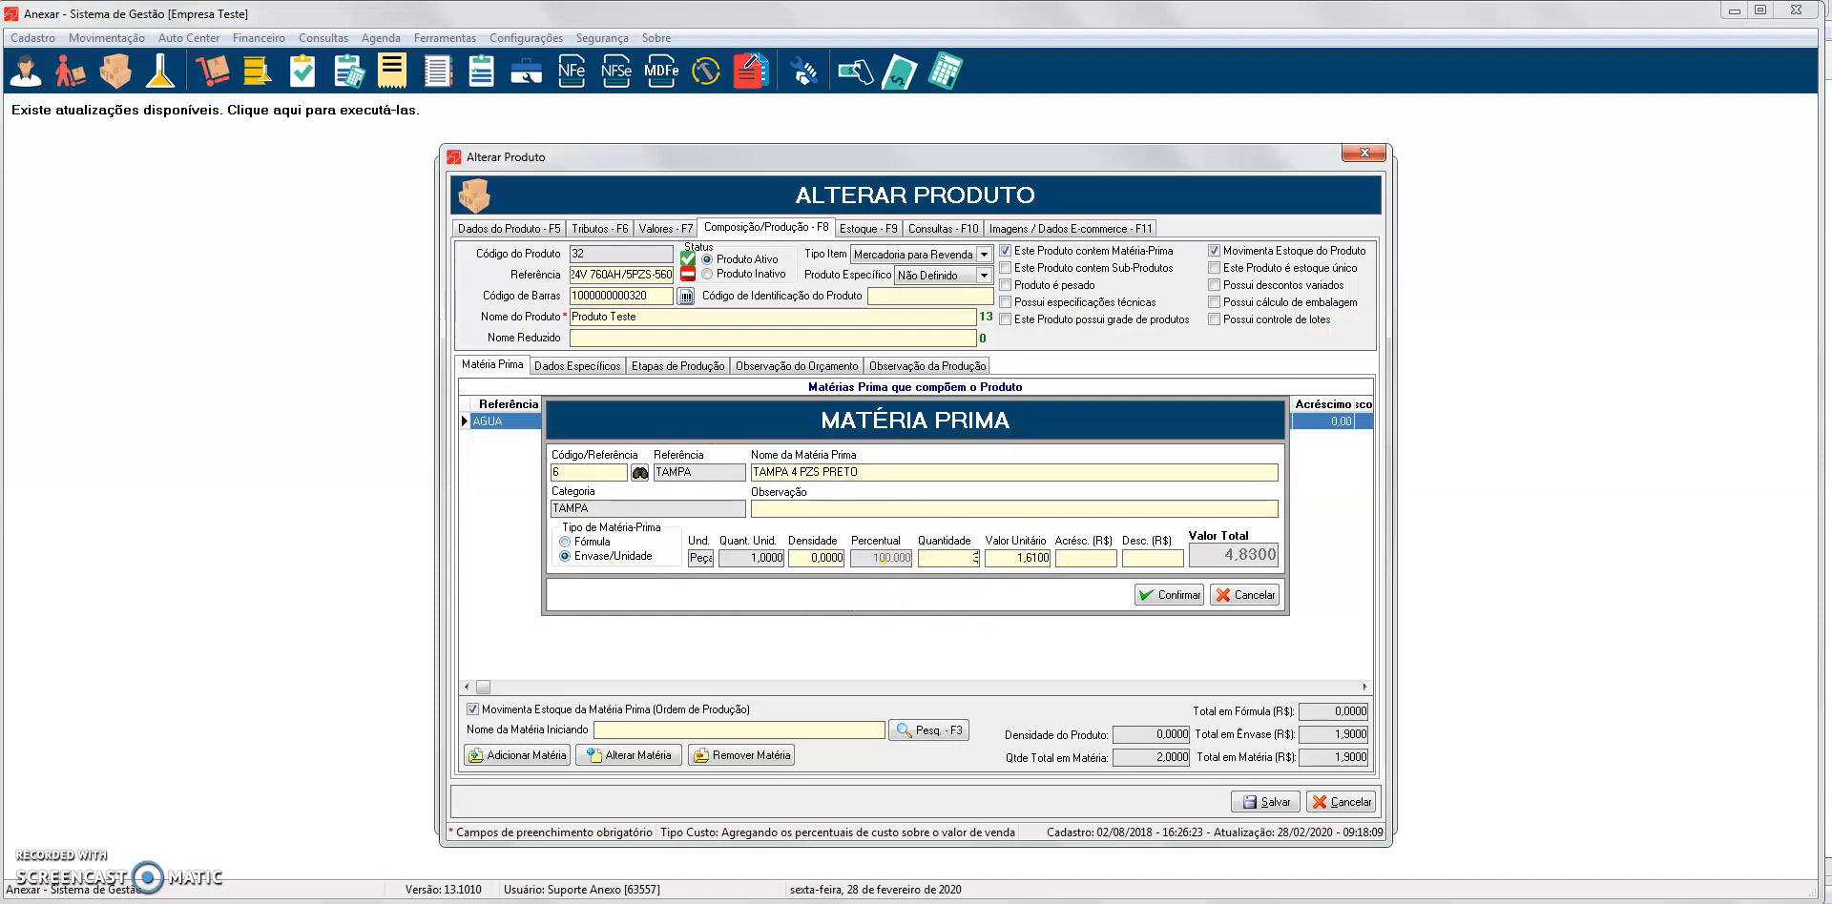
{"action": "left_click", "coordinate": [1162, 595]}
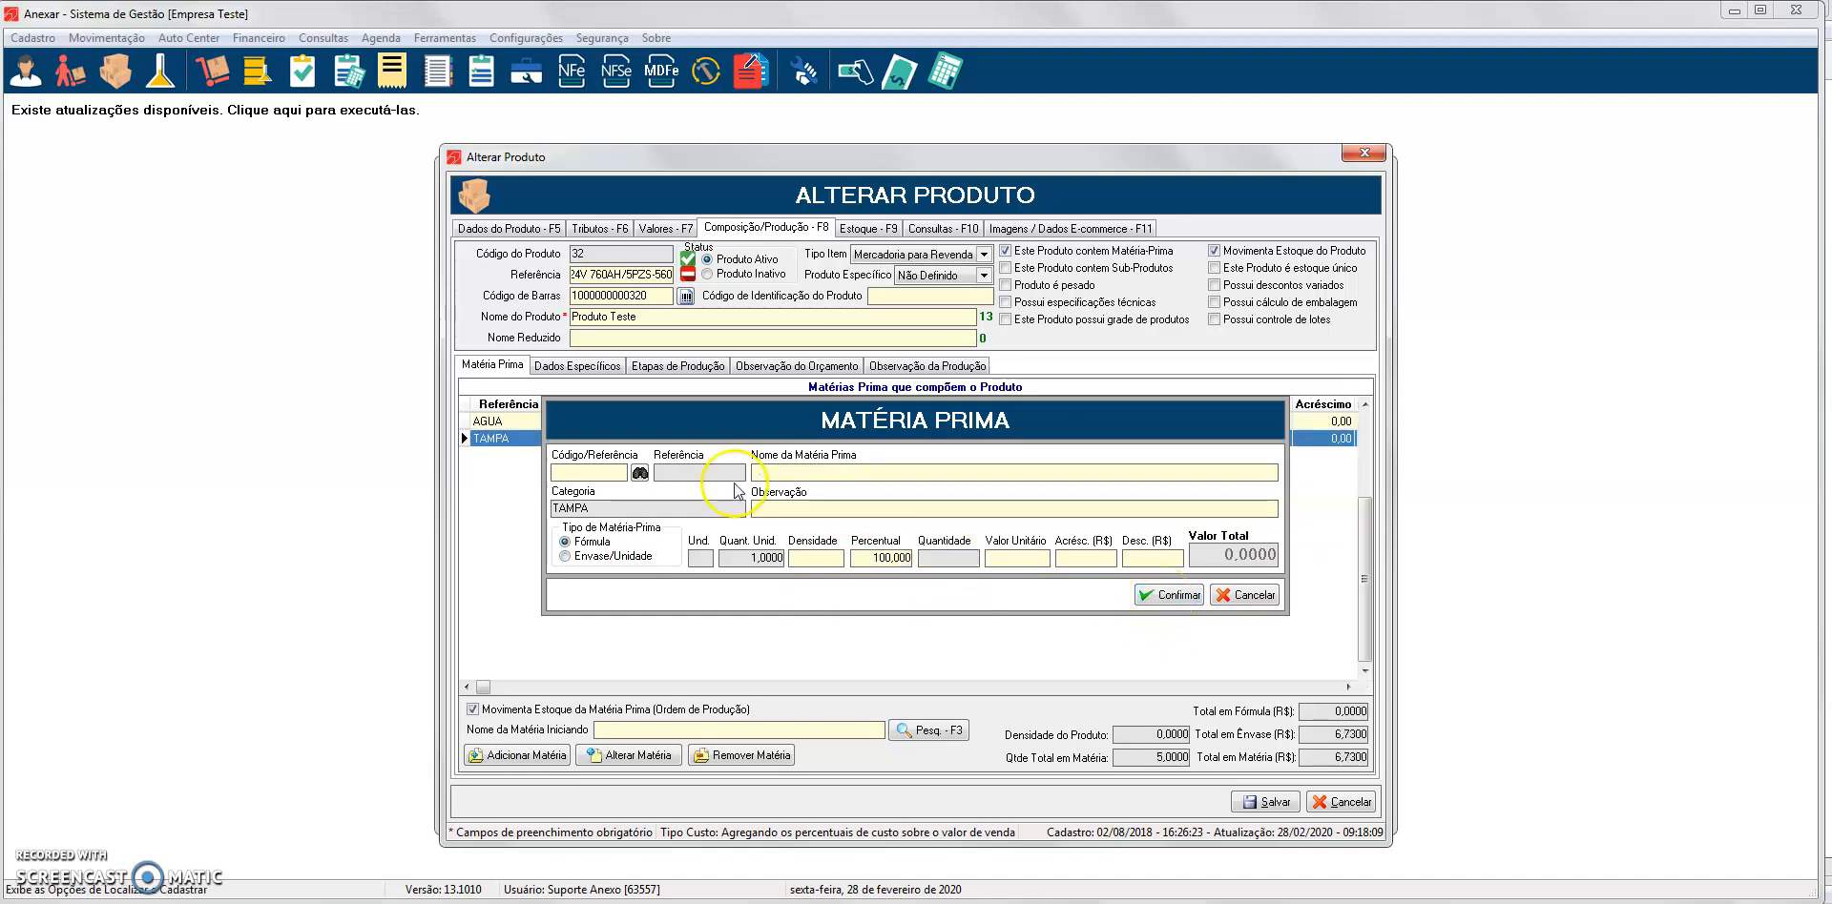
Add the raw material CAPA PROTETORA 2/10MA to the composition as type Envase/Unidade with quantity 10
{"action": "left_click", "coordinate": [640, 472]}
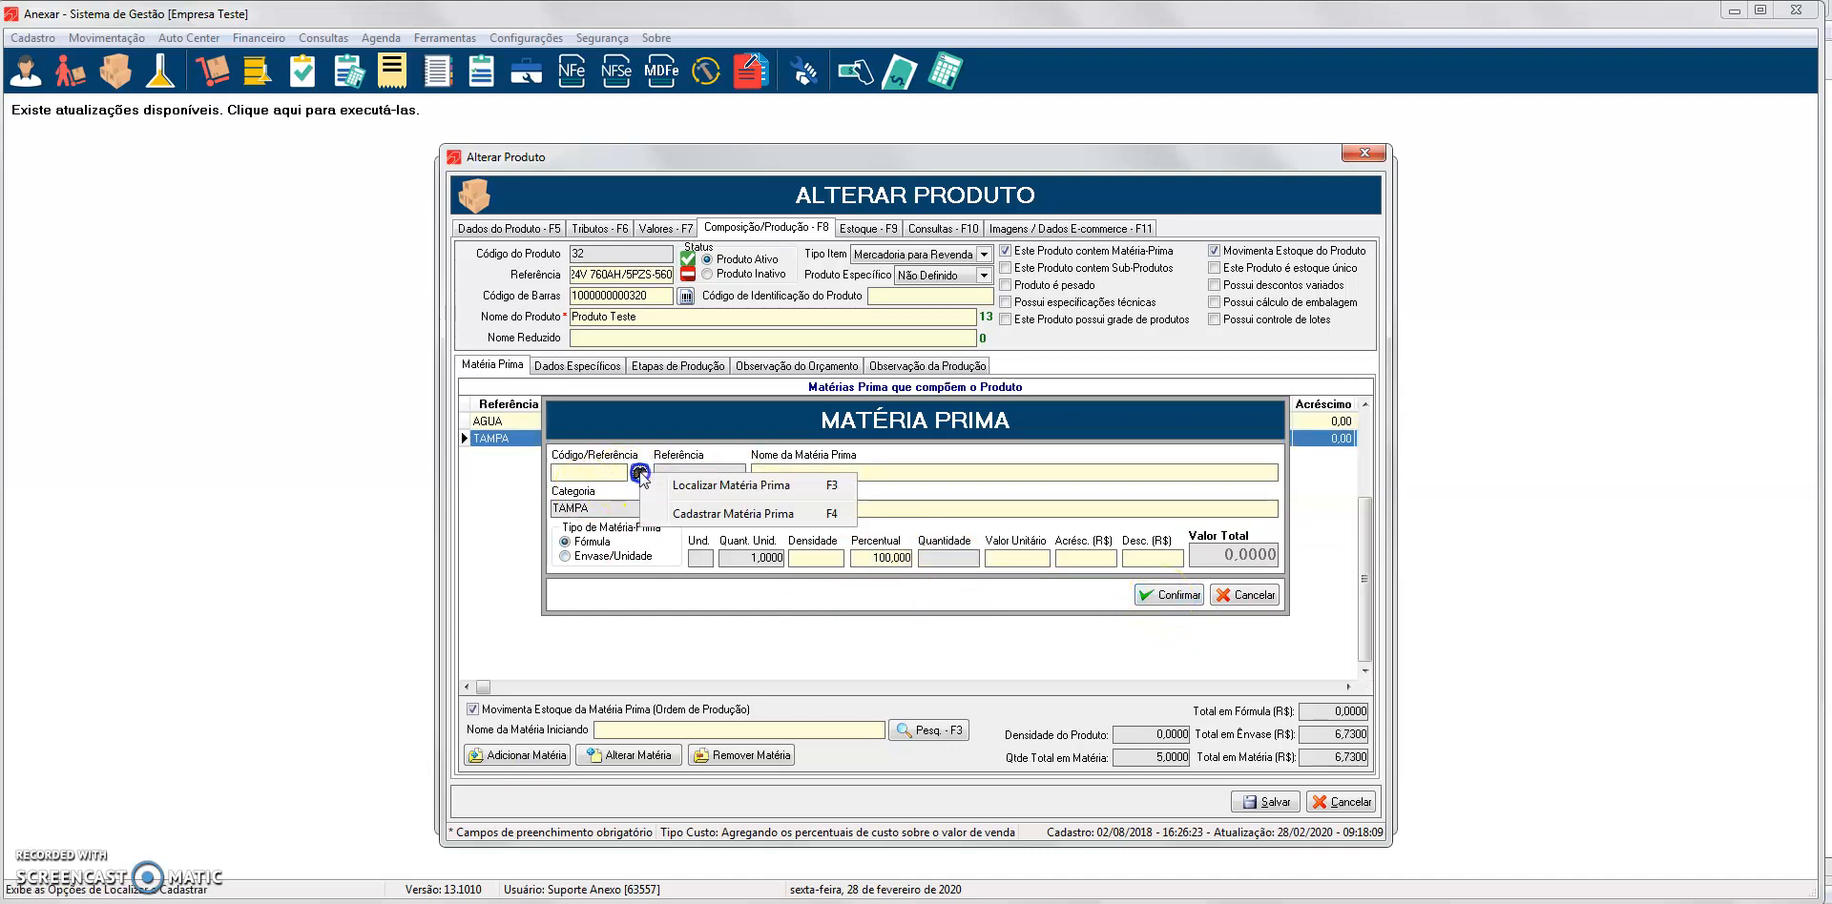
{"action": "left_click", "coordinate": [724, 486]}
{"action": "left_click", "coordinate": [811, 476]}
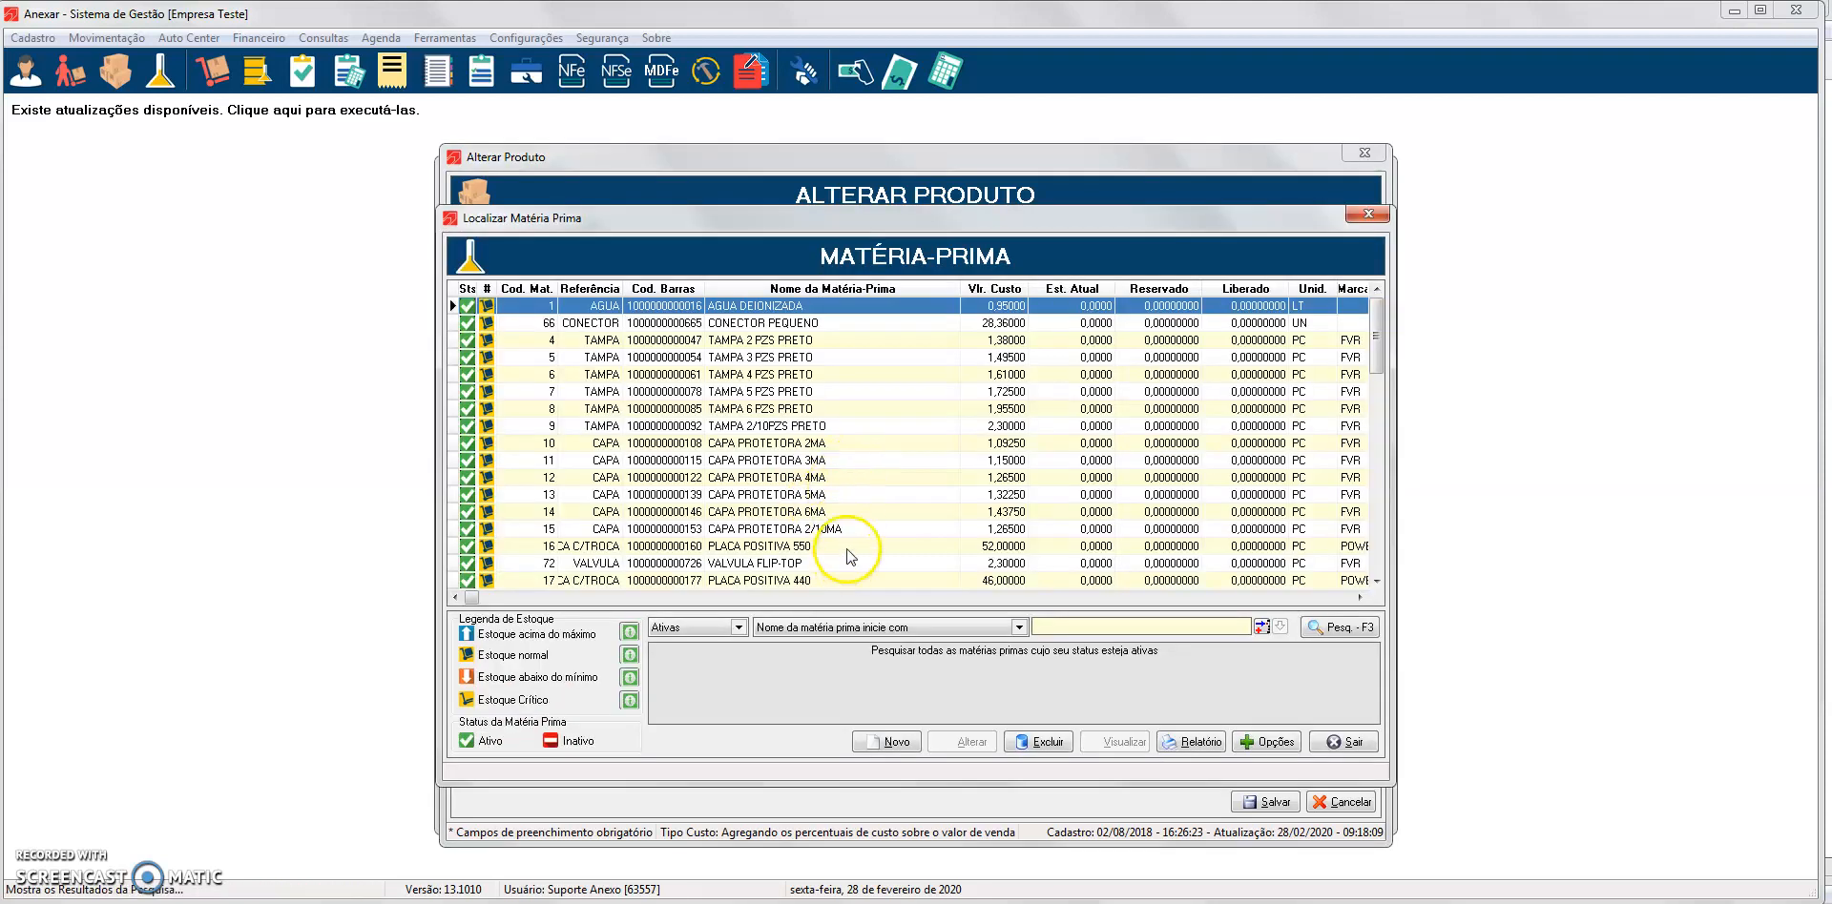
{"action": "left_click", "coordinate": [858, 529]}
{"action": "double_click", "coordinate": [857, 529]}
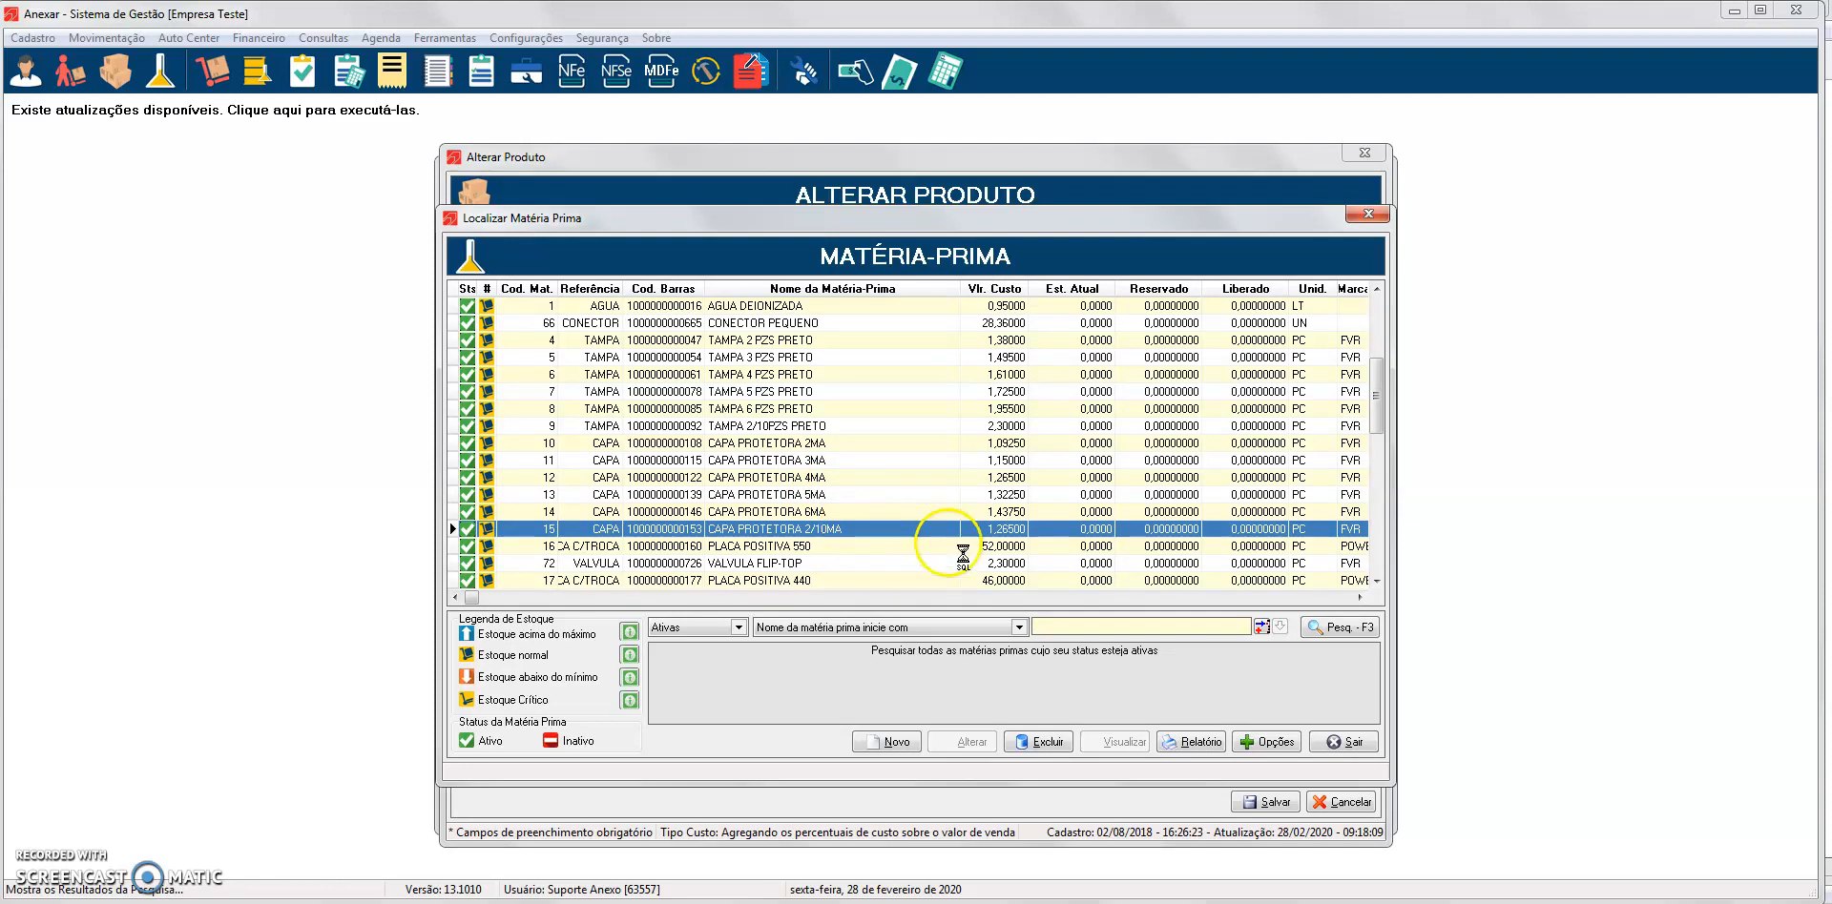
{"action": "left_click", "coordinate": [565, 557]}
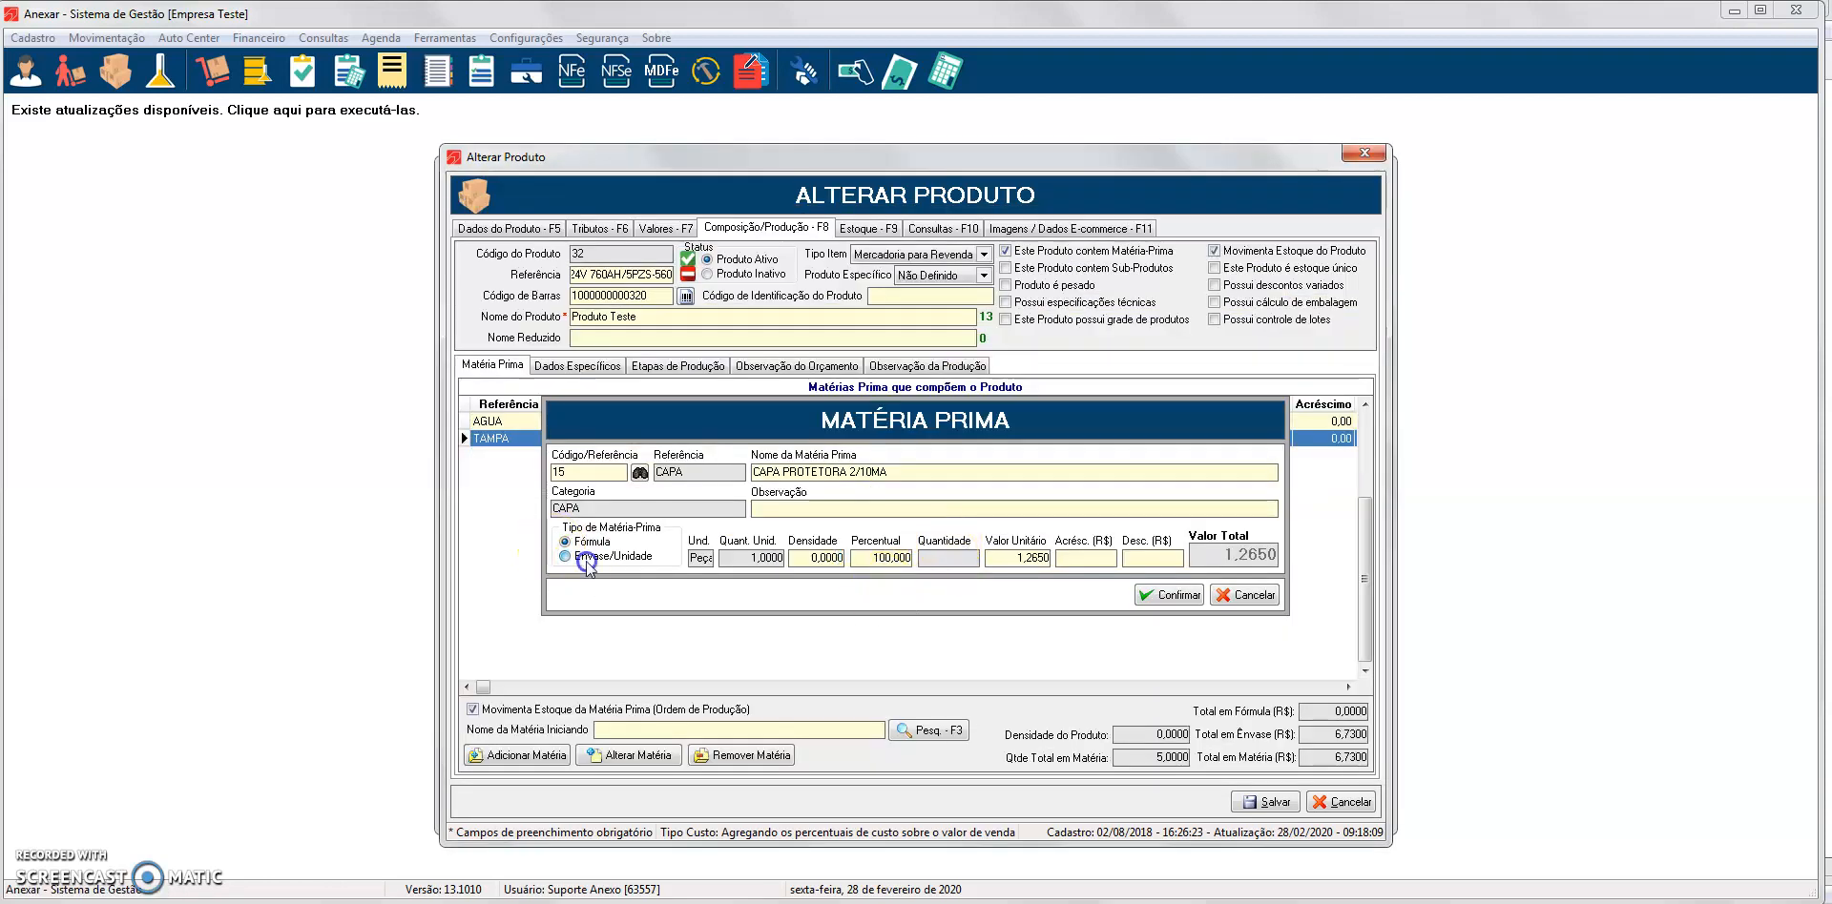
{"action": "left_click", "coordinate": [948, 558]}
{"action": "type", "text": "10"}
{"action": "left_click", "coordinate": [1164, 599]}
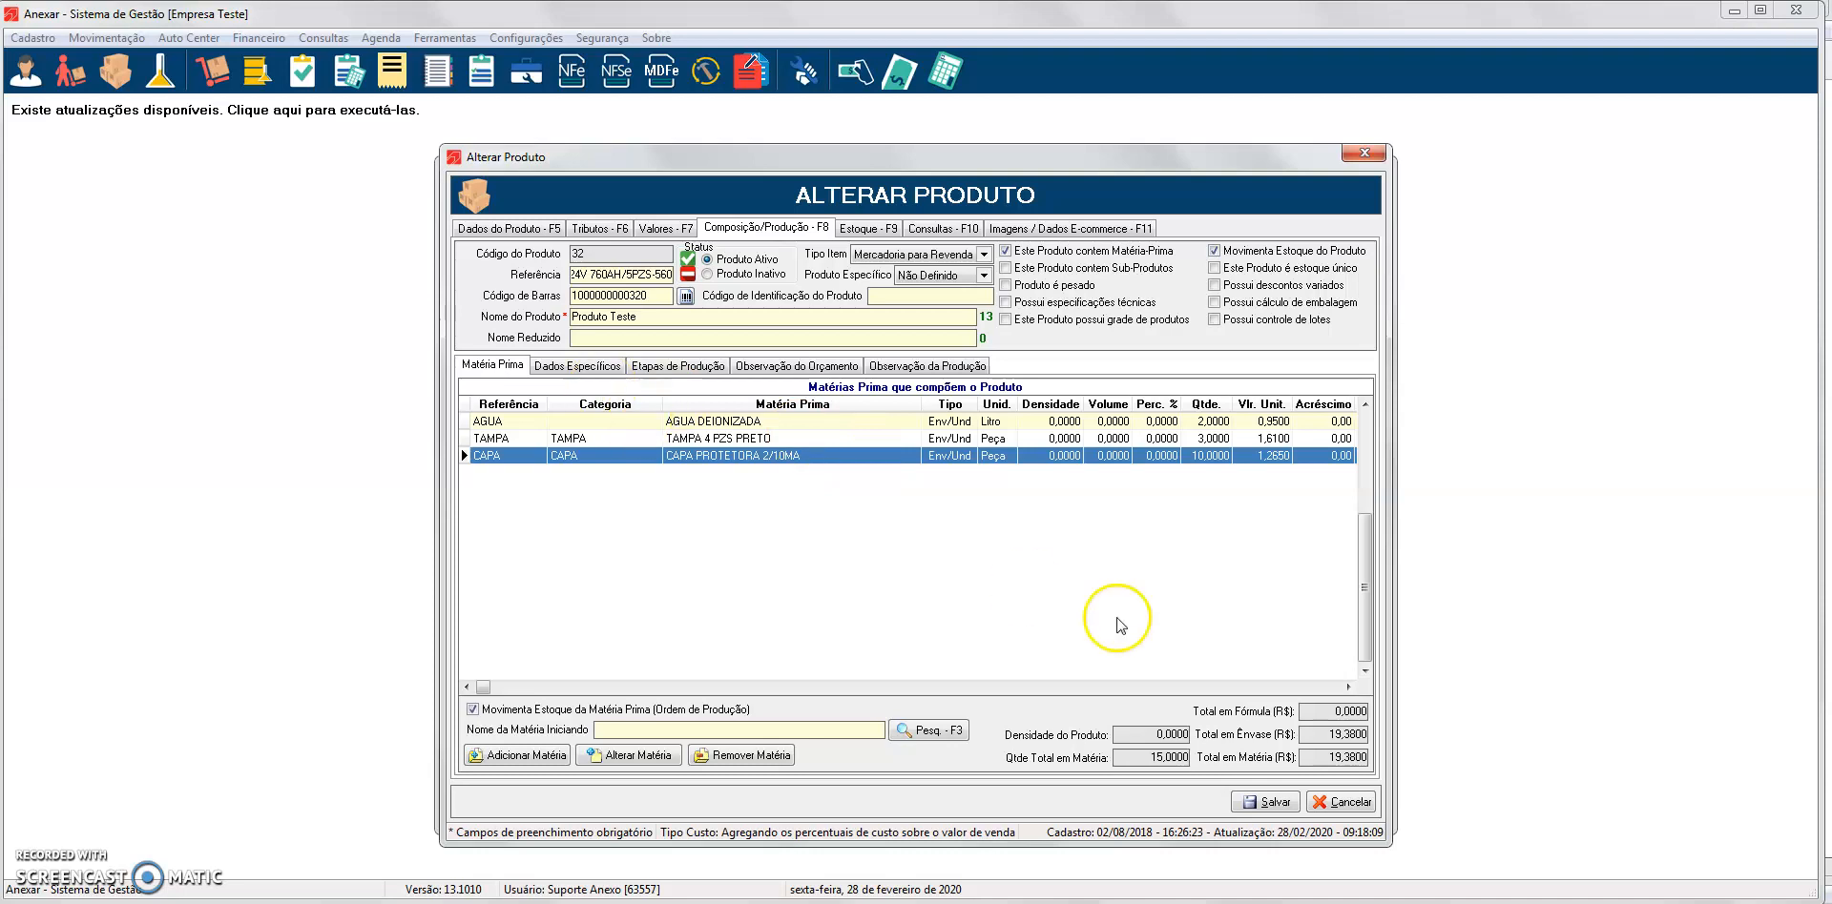
Save Produto Teste with its raw material composition and review the saved materials before closing the product
{"action": "mouse_move", "coordinate": [1326, 759]}
{"action": "left_mouse_down"}
{"action": "mouse_move", "coordinate": [1386, 748]}
{"action": "mouse_move", "coordinate": [1328, 735]}
{"action": "left_mouse_up"}
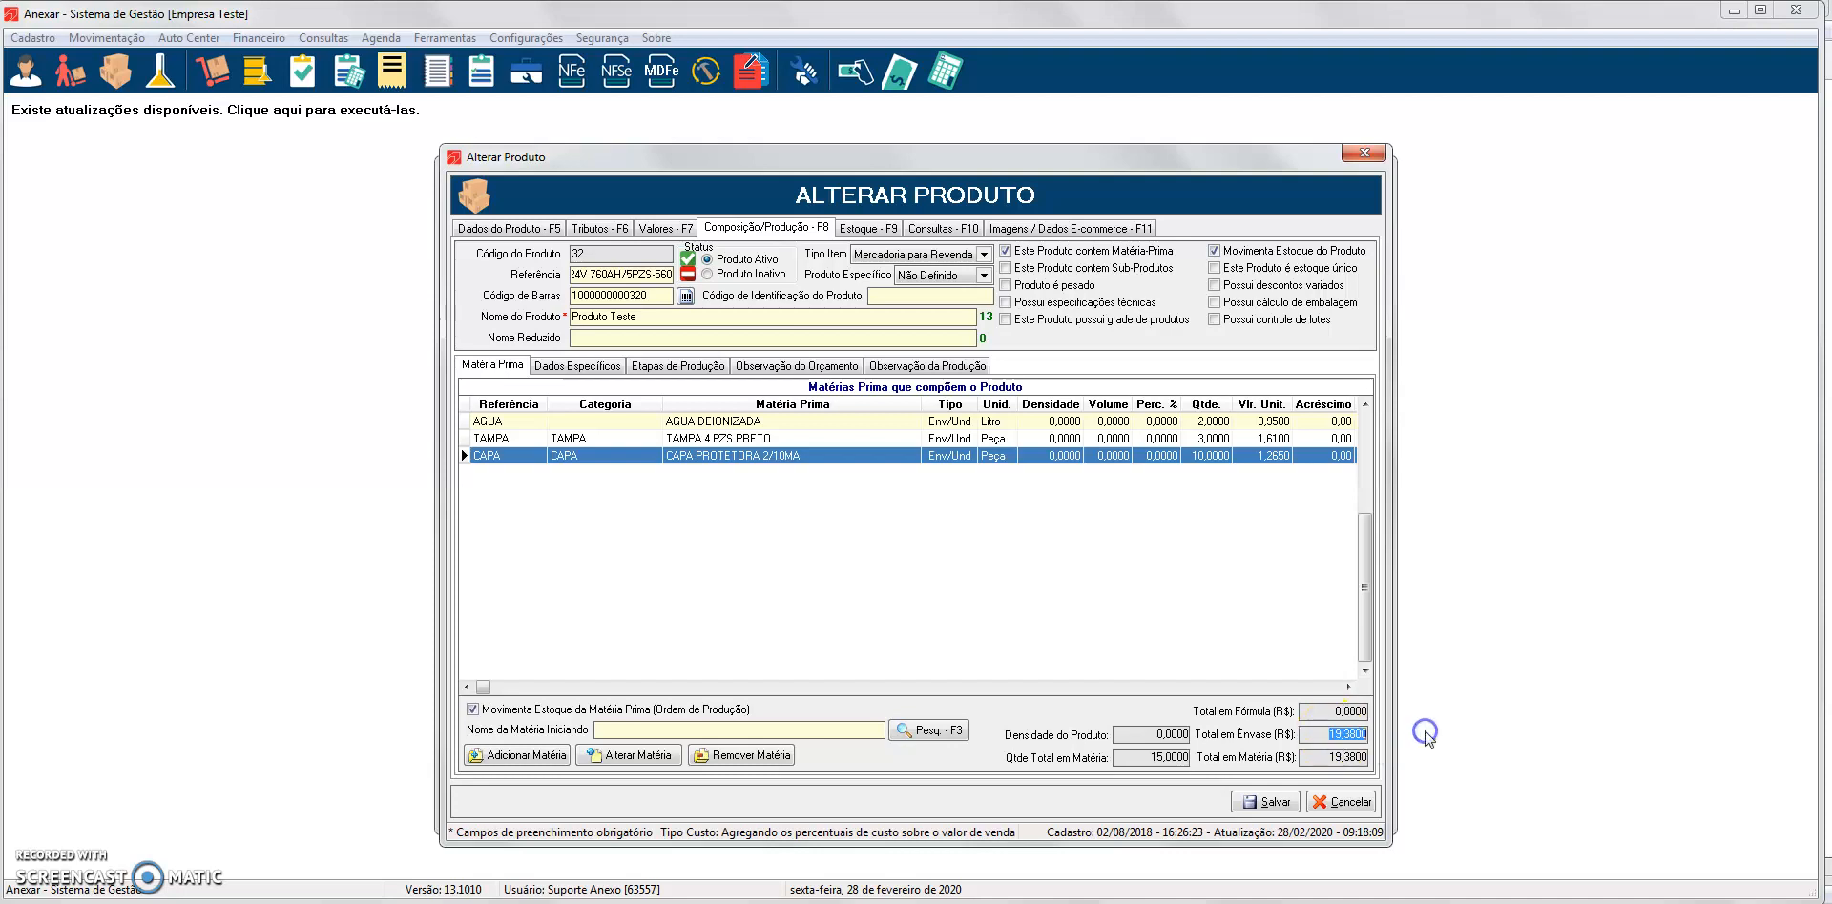
{"action": "left_click_drag", "start_coordinate": [1188, 758], "coordinate": [1151, 758]}
{"action": "left_click", "coordinate": [1213, 736]}
{"action": "left_click", "coordinate": [1265, 801]}
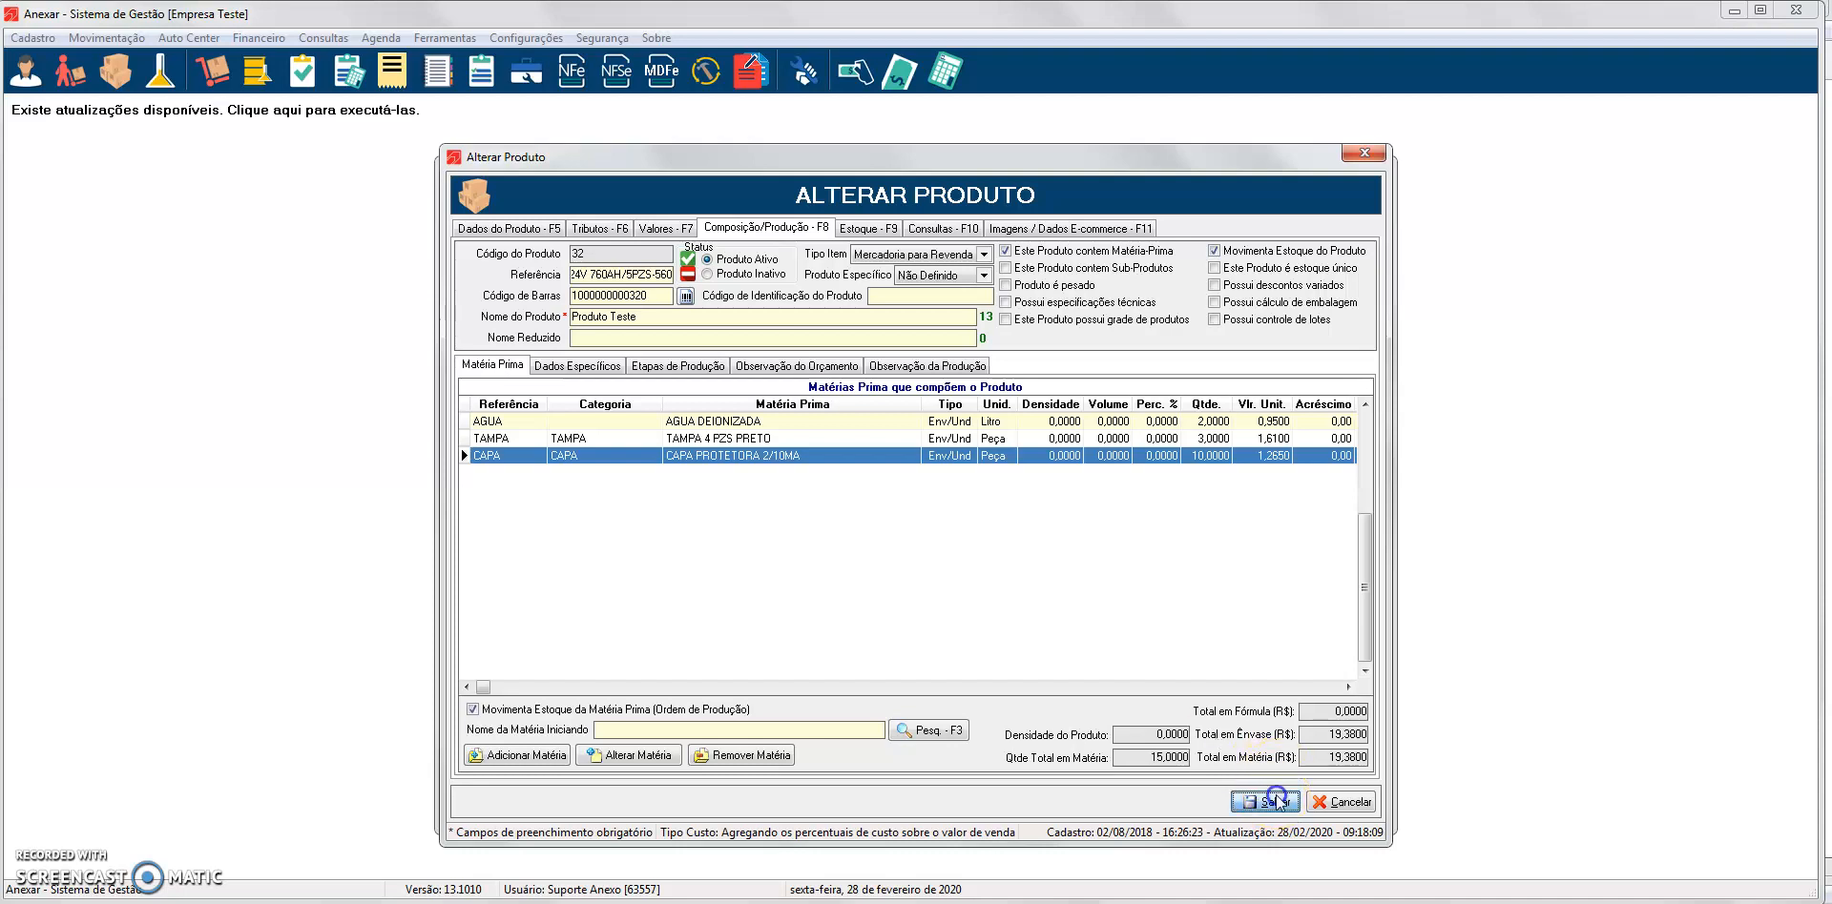
{"action": "left_click", "coordinate": [1000, 577]}
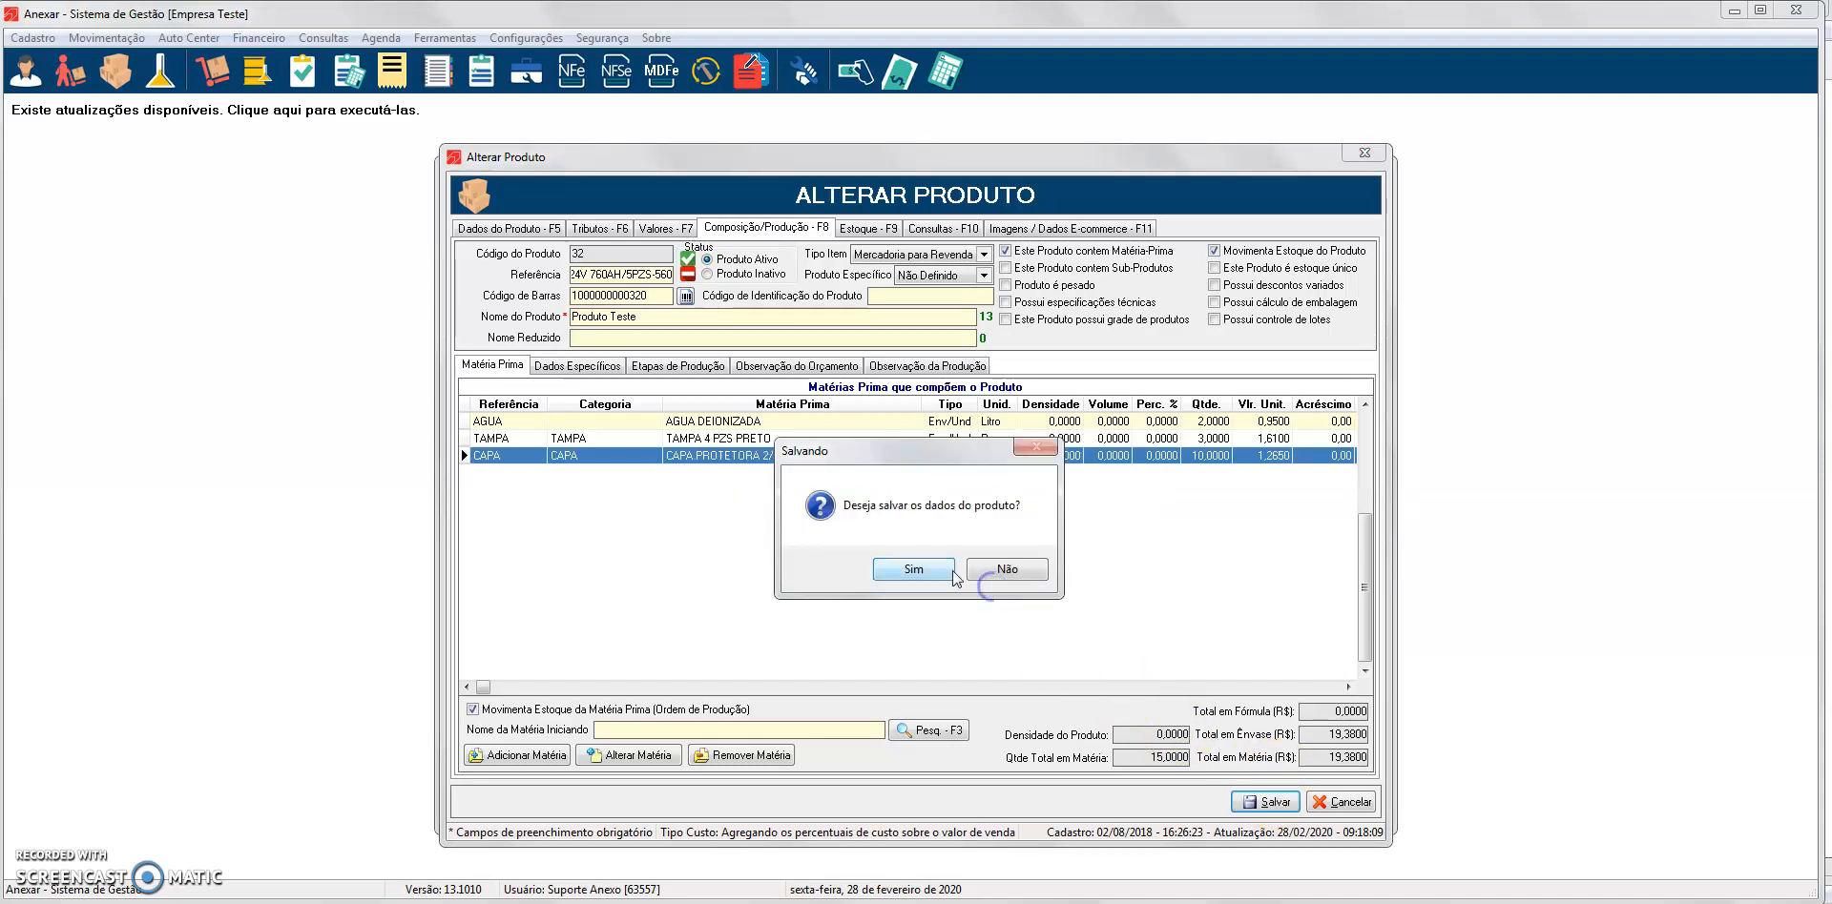
{"action": "left_click", "coordinate": [933, 570]}
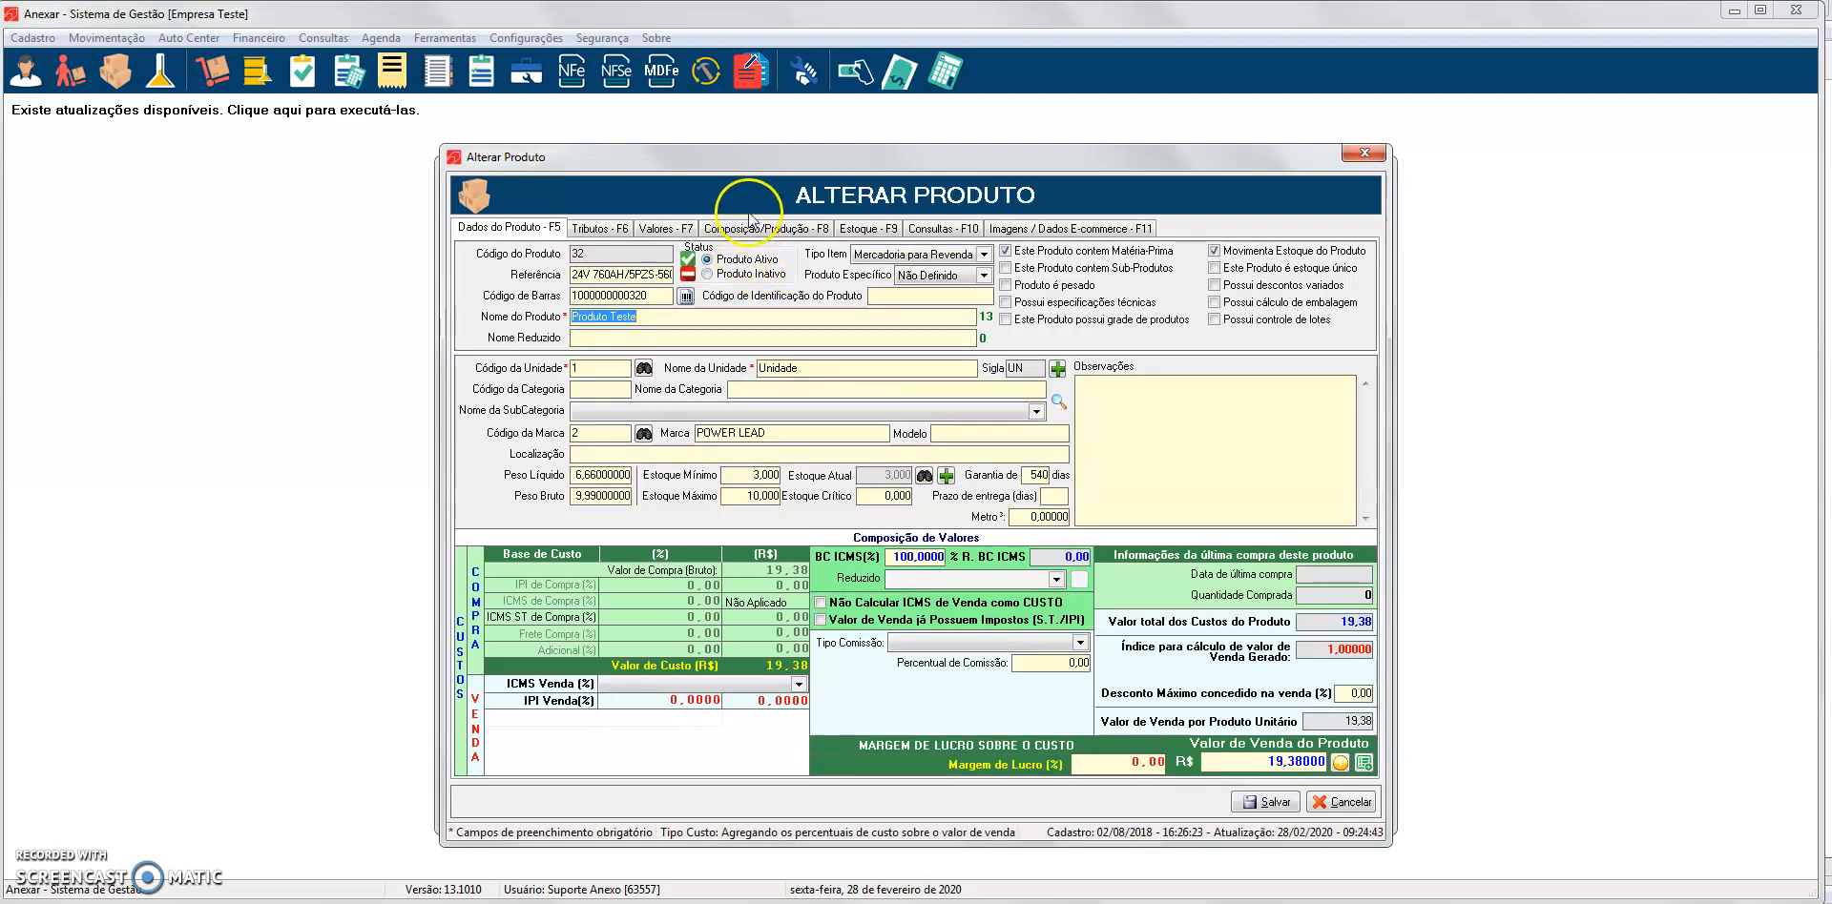
{"action": "left_click", "coordinate": [759, 228]}
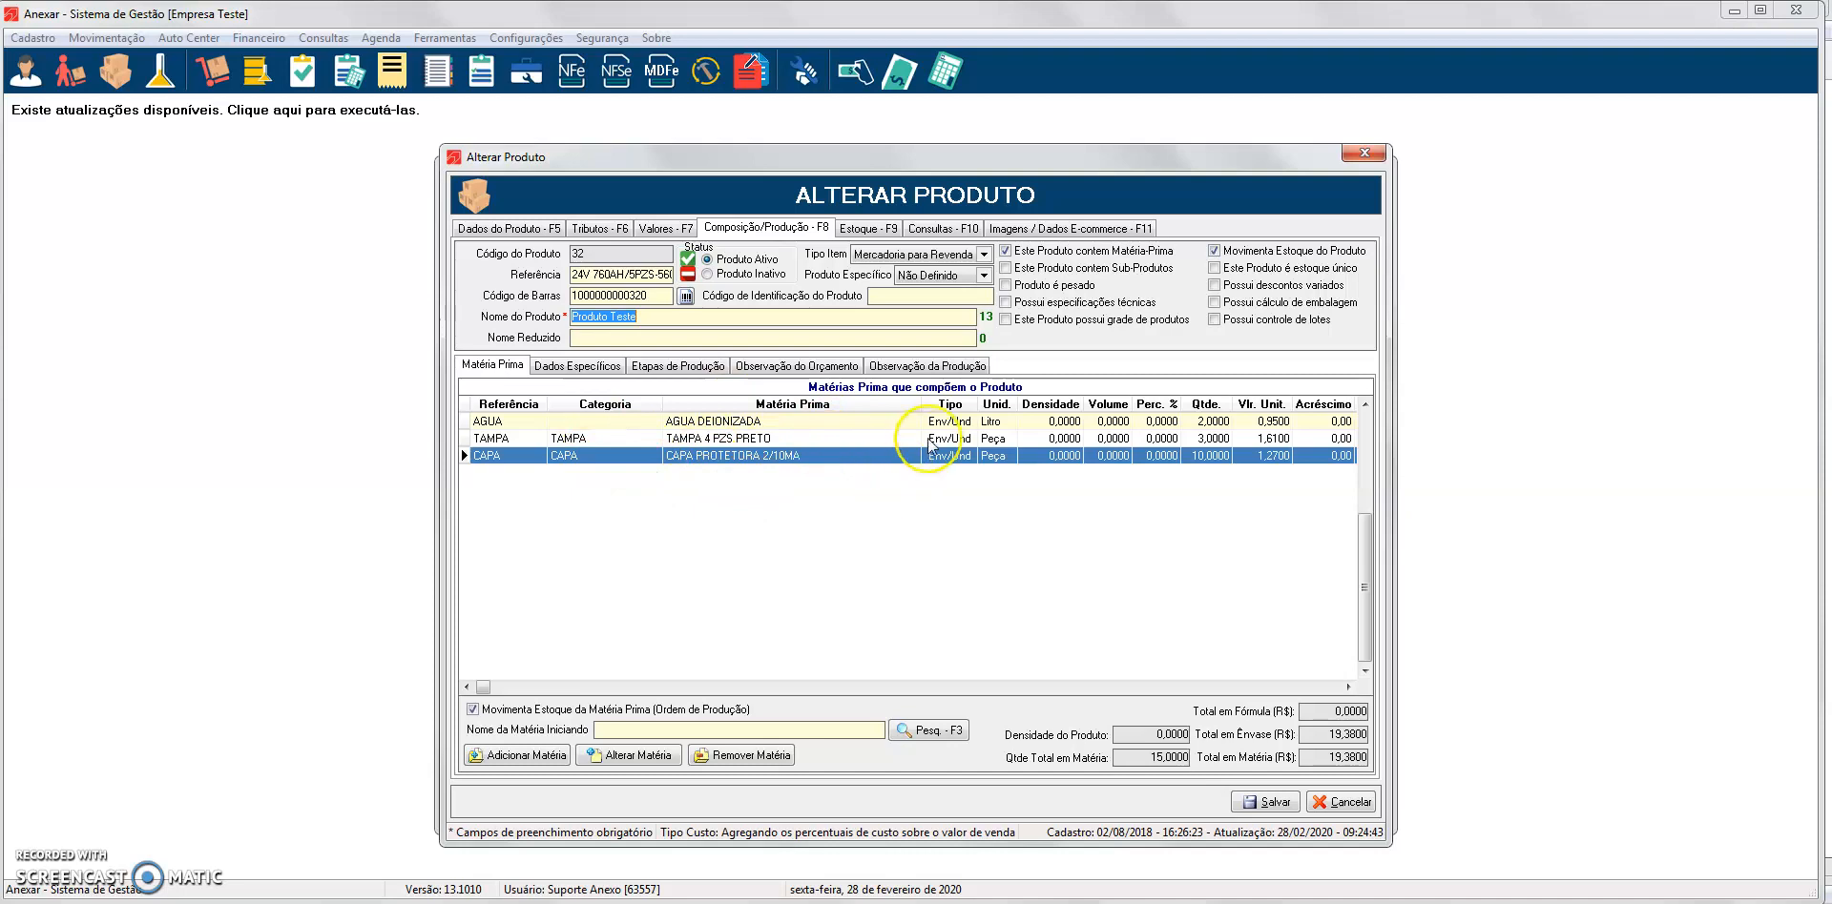
{"action": "key", "text": "Escape"}
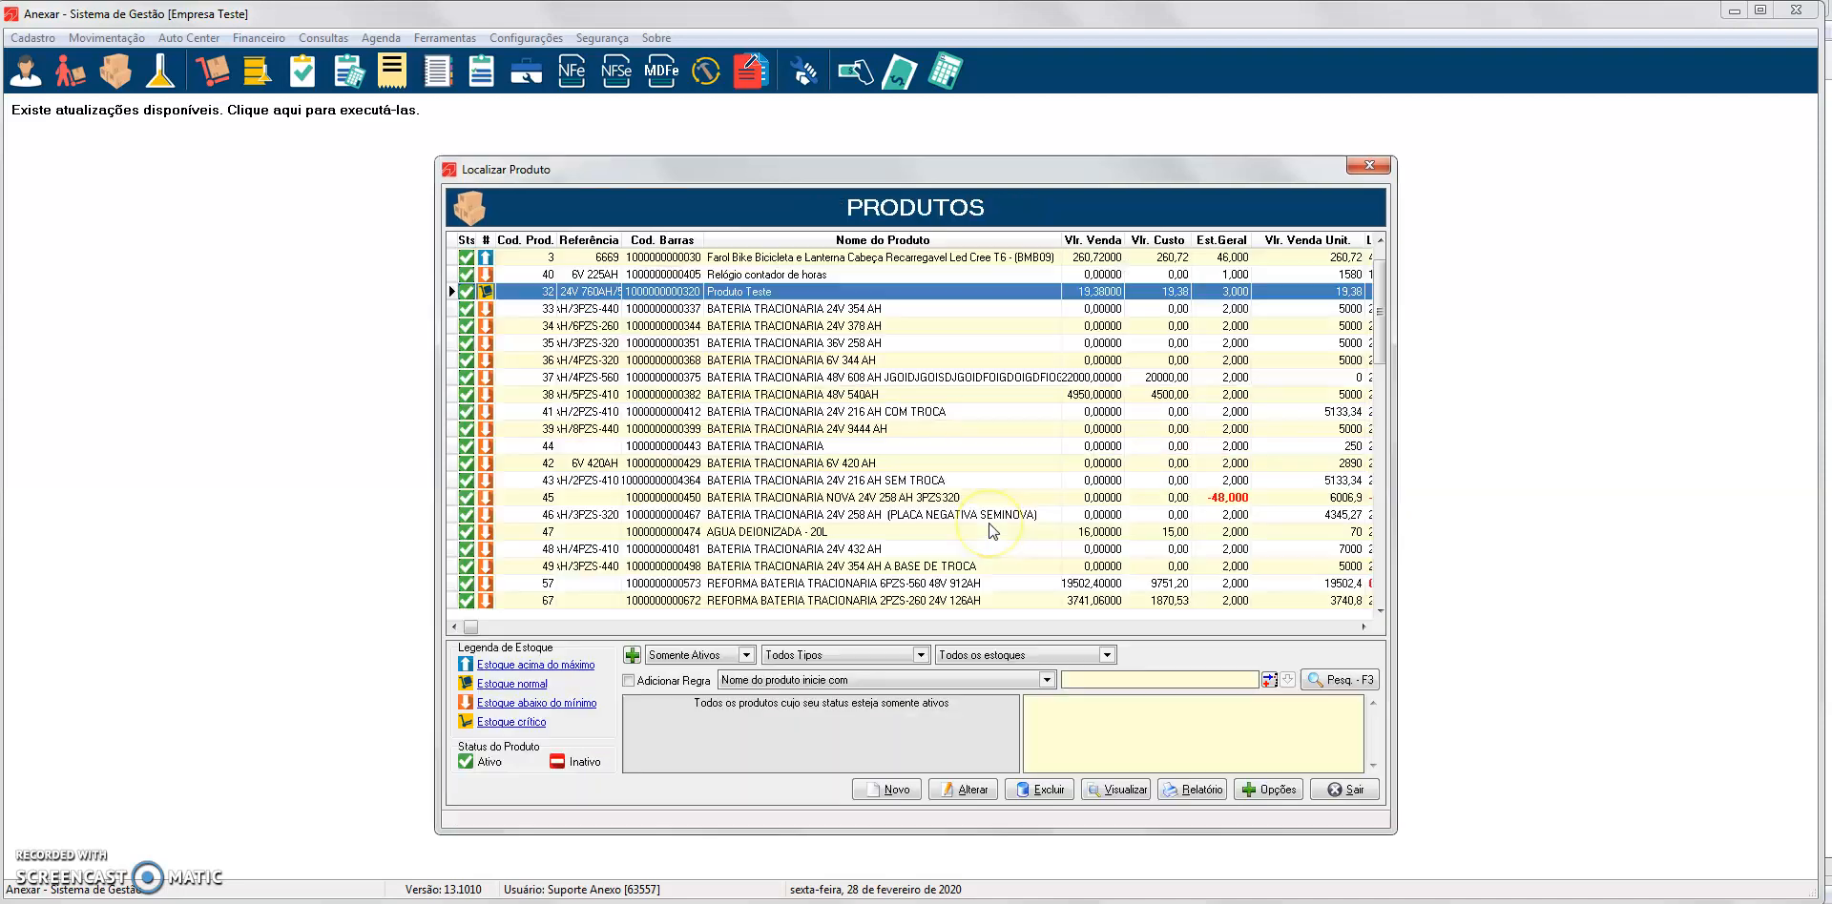
Review the raw material cost calculation options in the general product settings, trying the Envase total, and discard the change
{"action": "key", "text": "Escape"}
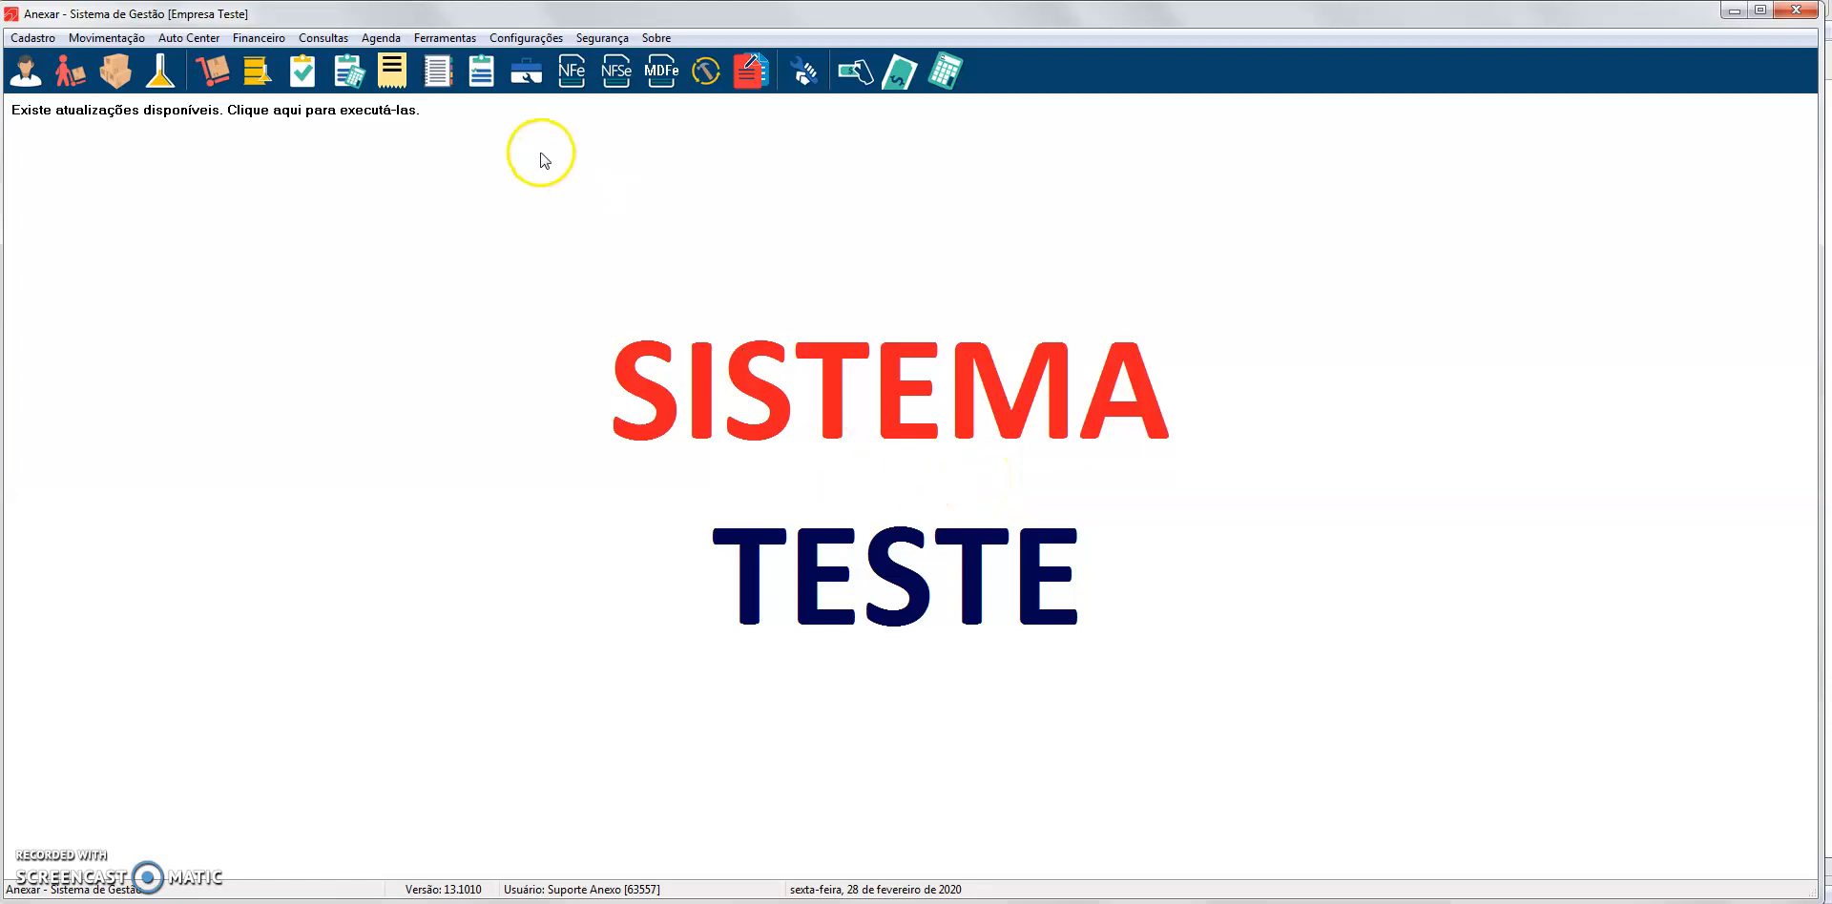
{"action": "left_click", "coordinate": [554, 42]}
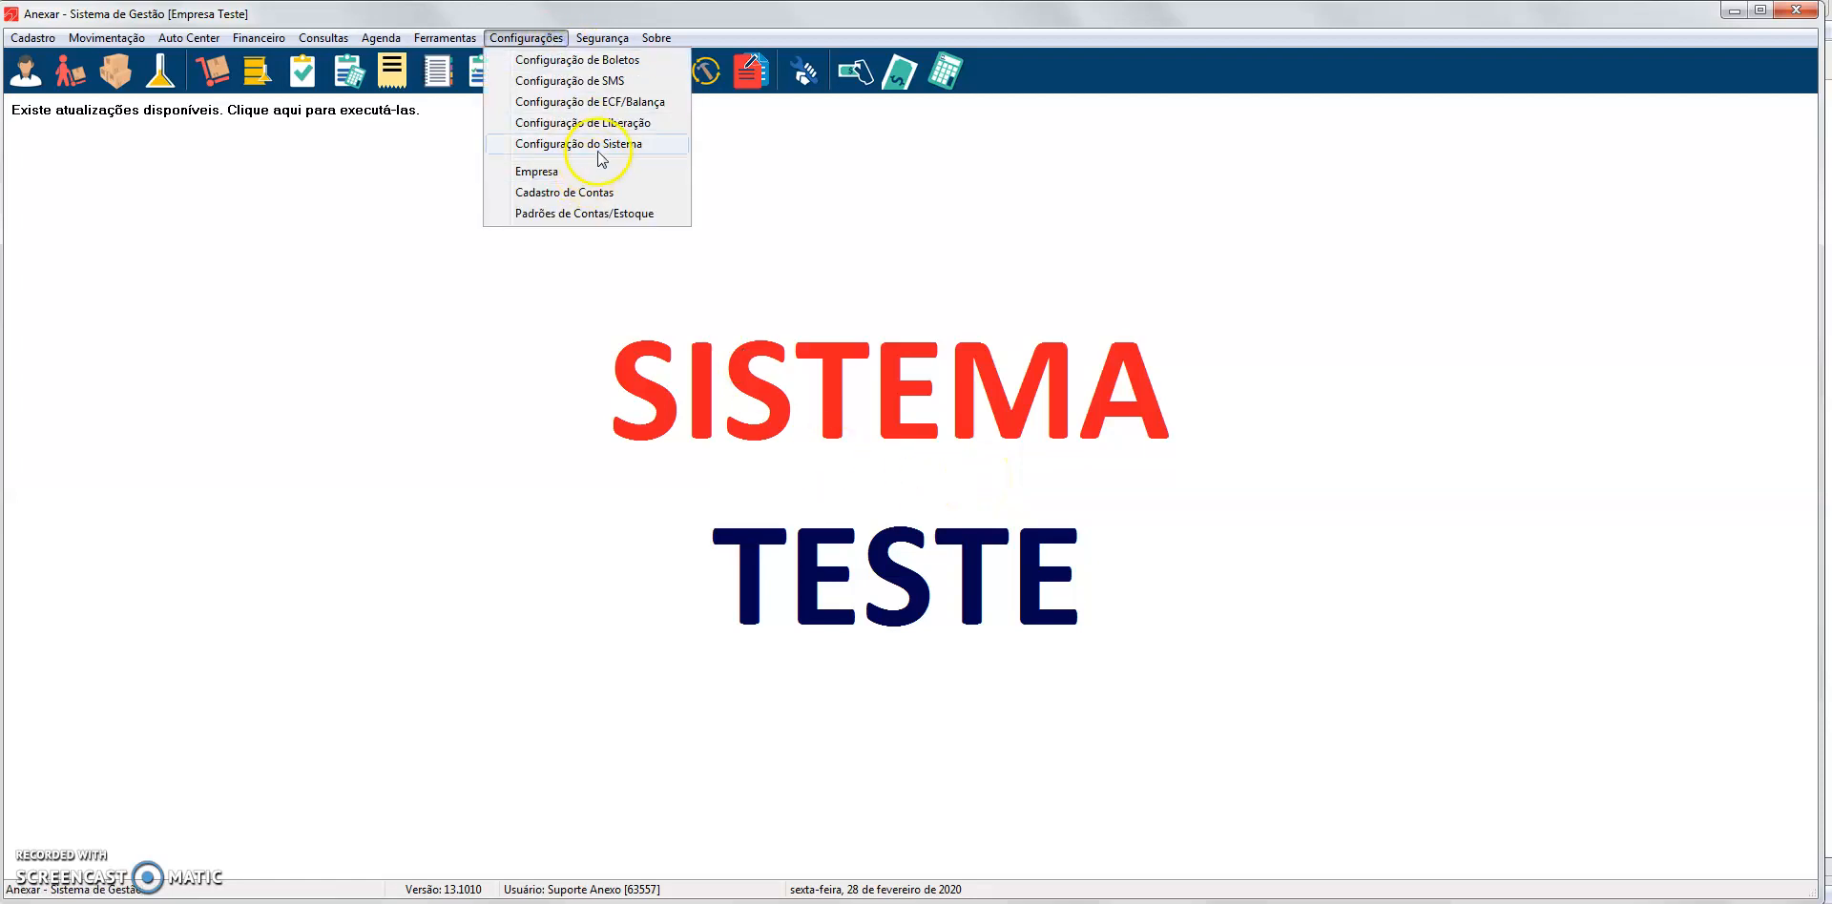
{"action": "left_click", "coordinate": [604, 156]}
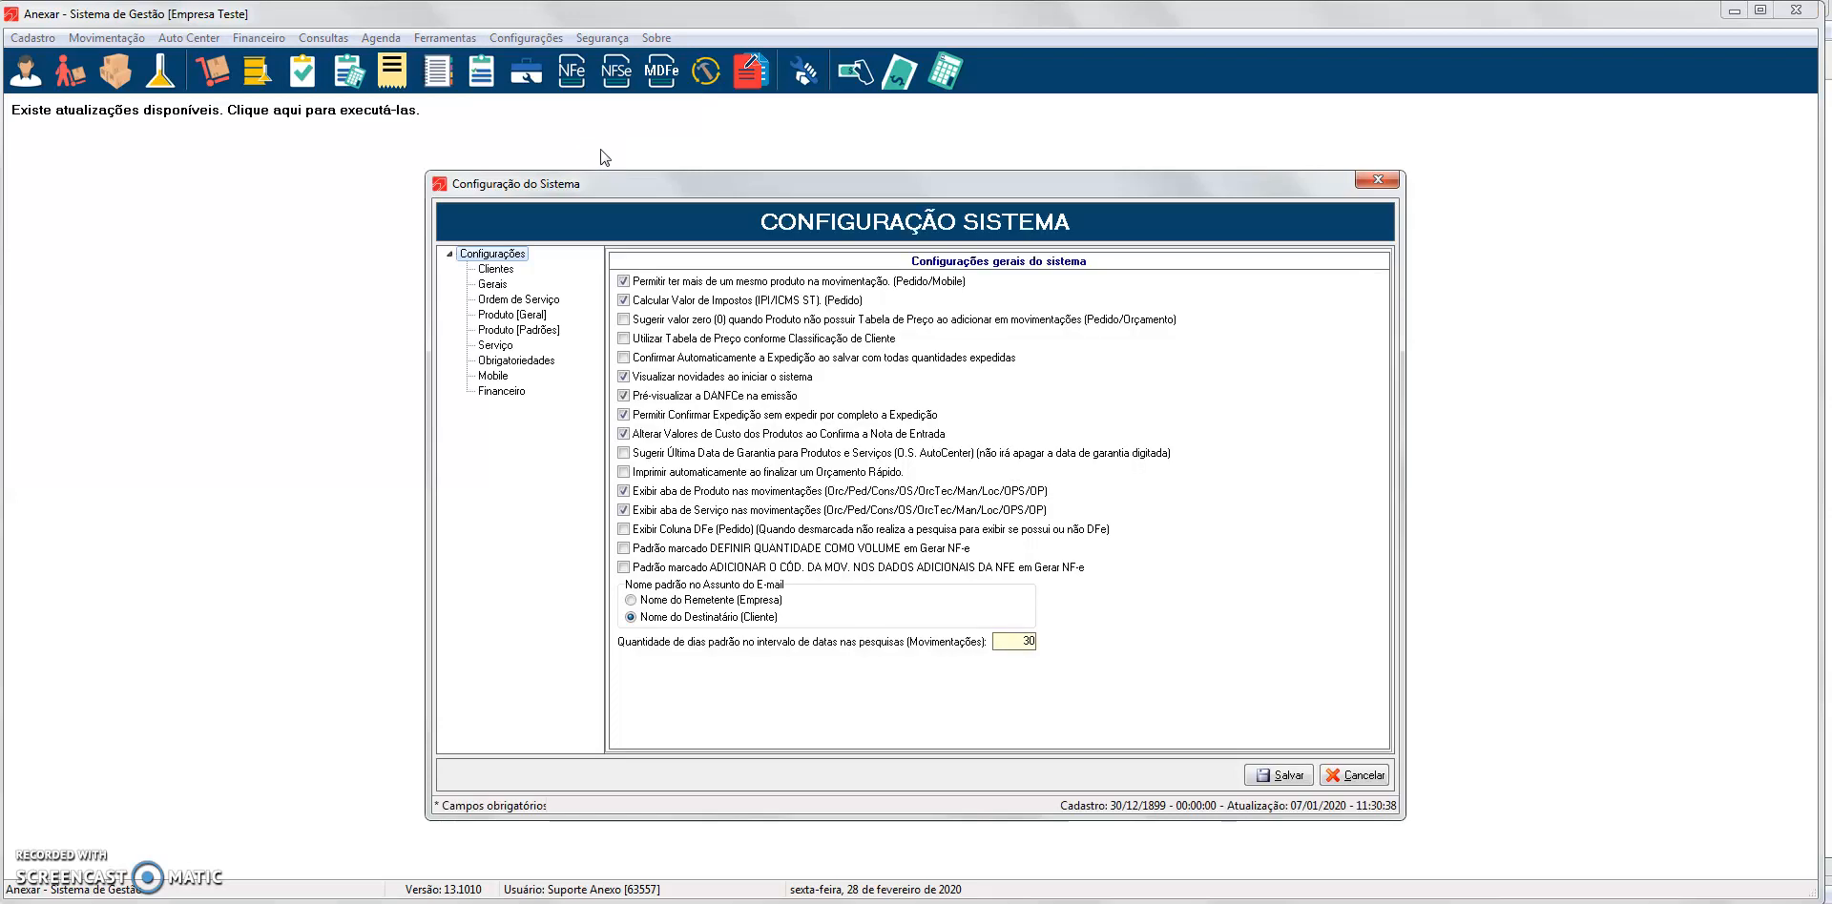
{"action": "left_click", "coordinate": [530, 317]}
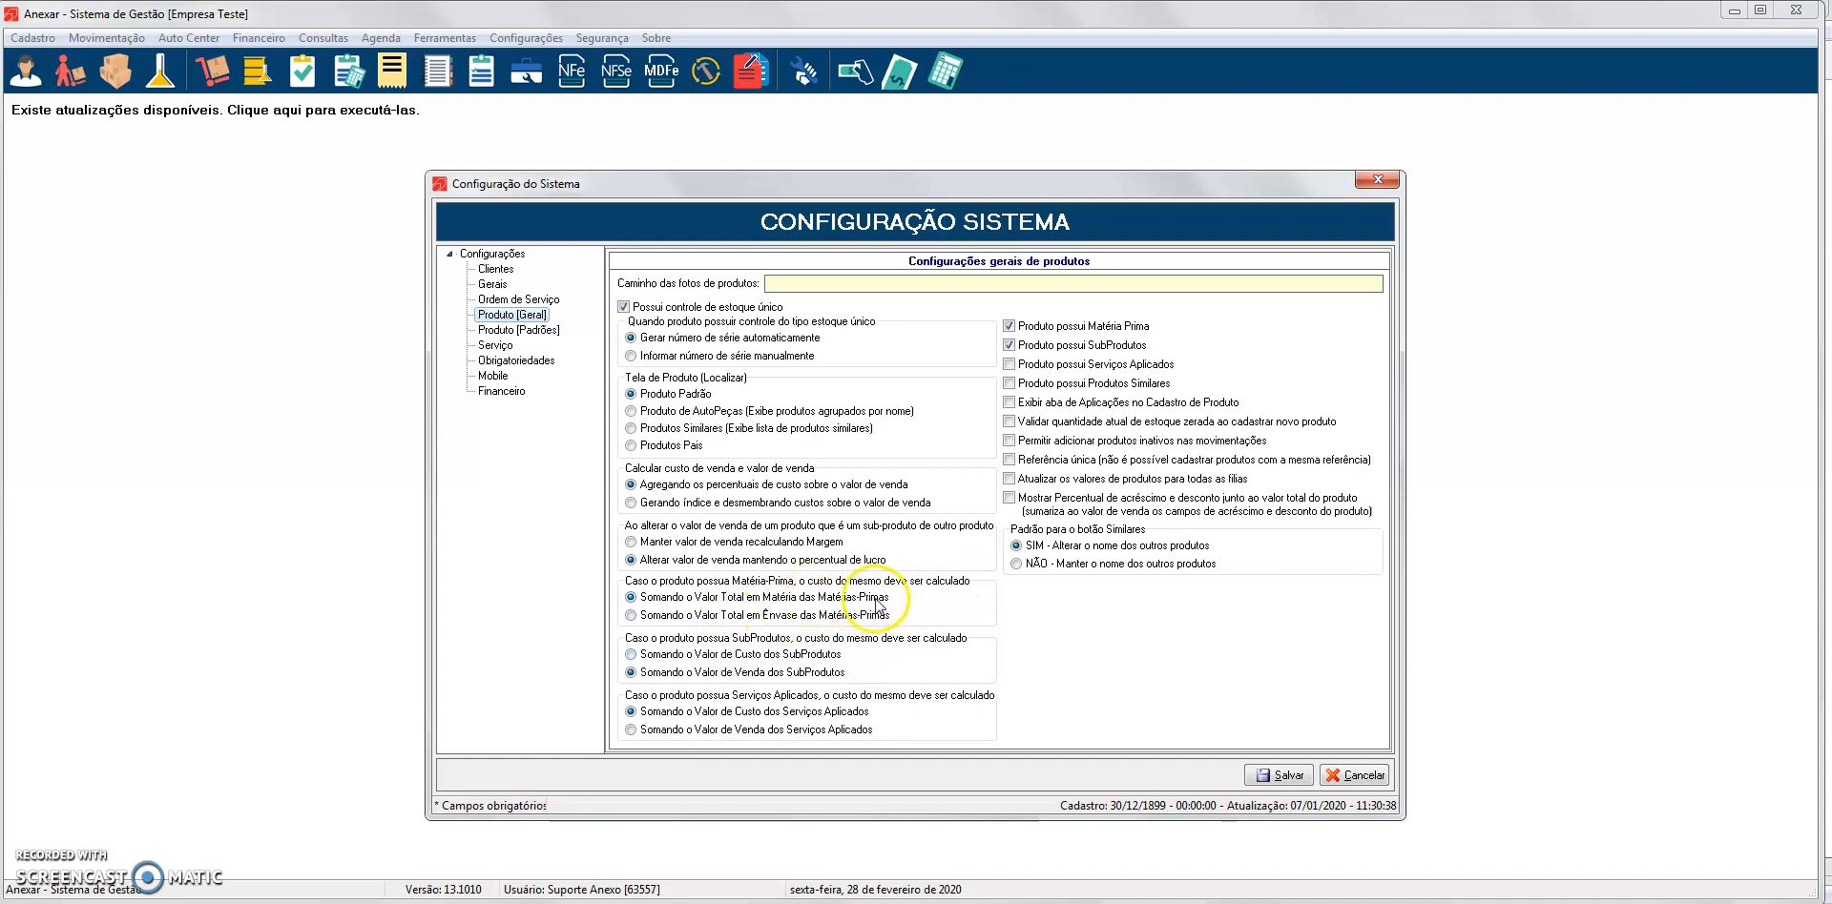
{"action": "left_click", "coordinate": [851, 618]}
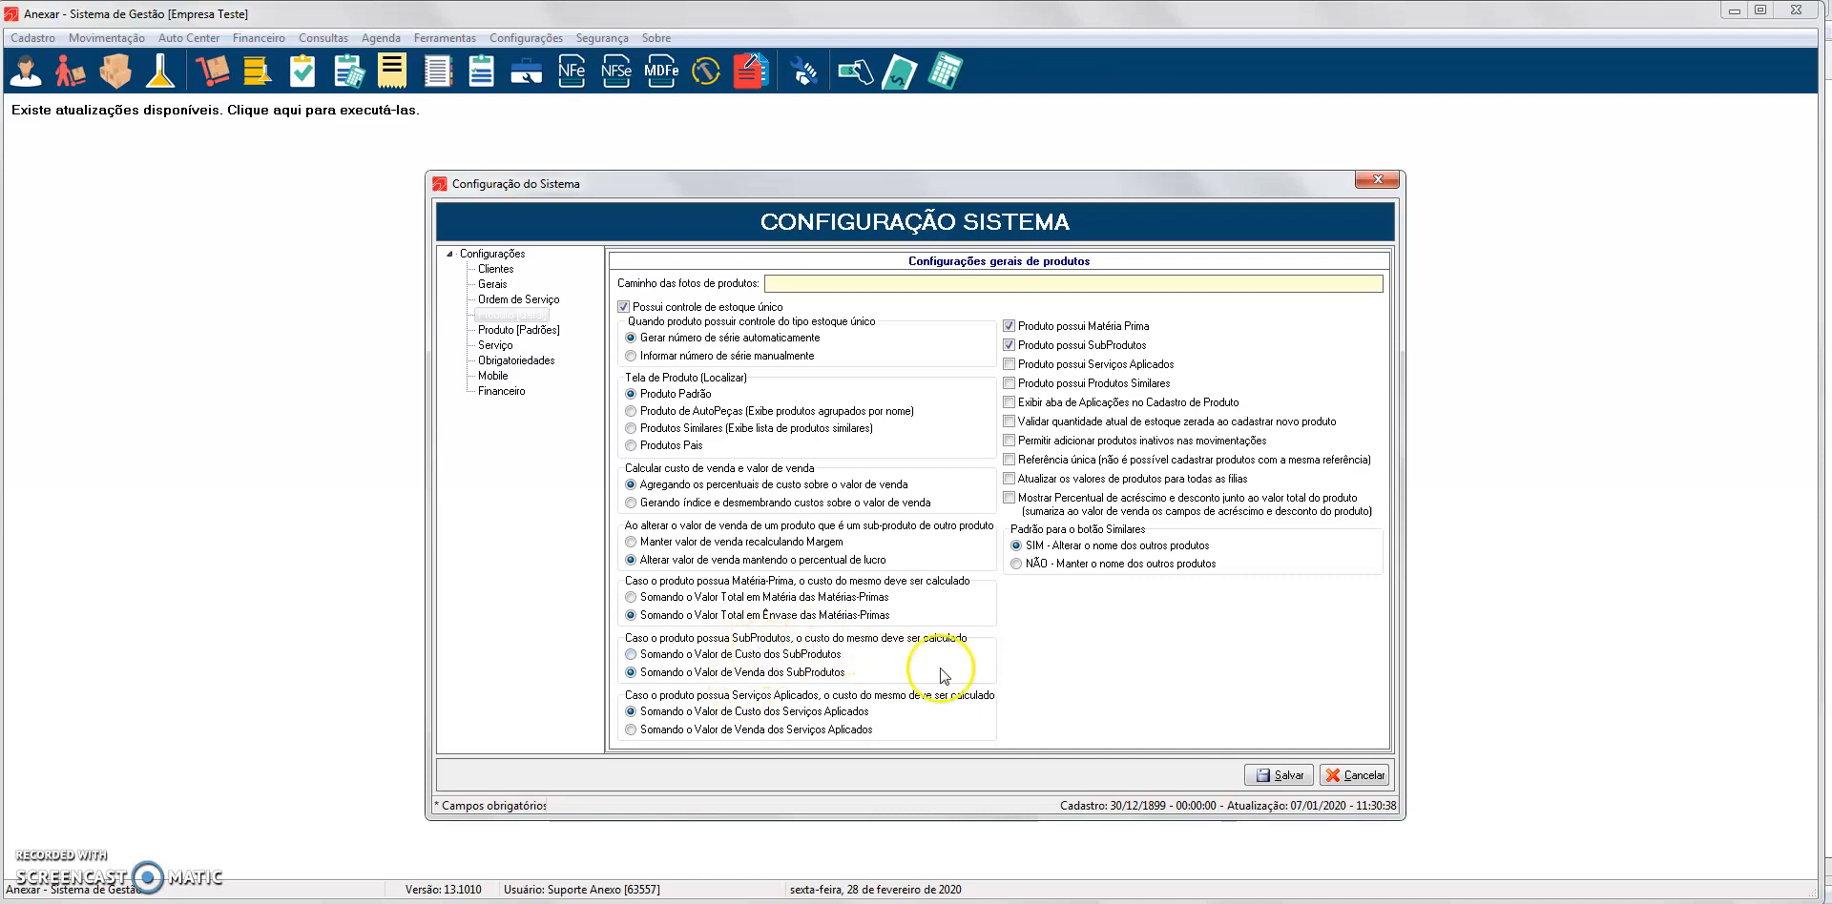
{"action": "left_click", "coordinate": [1352, 777]}
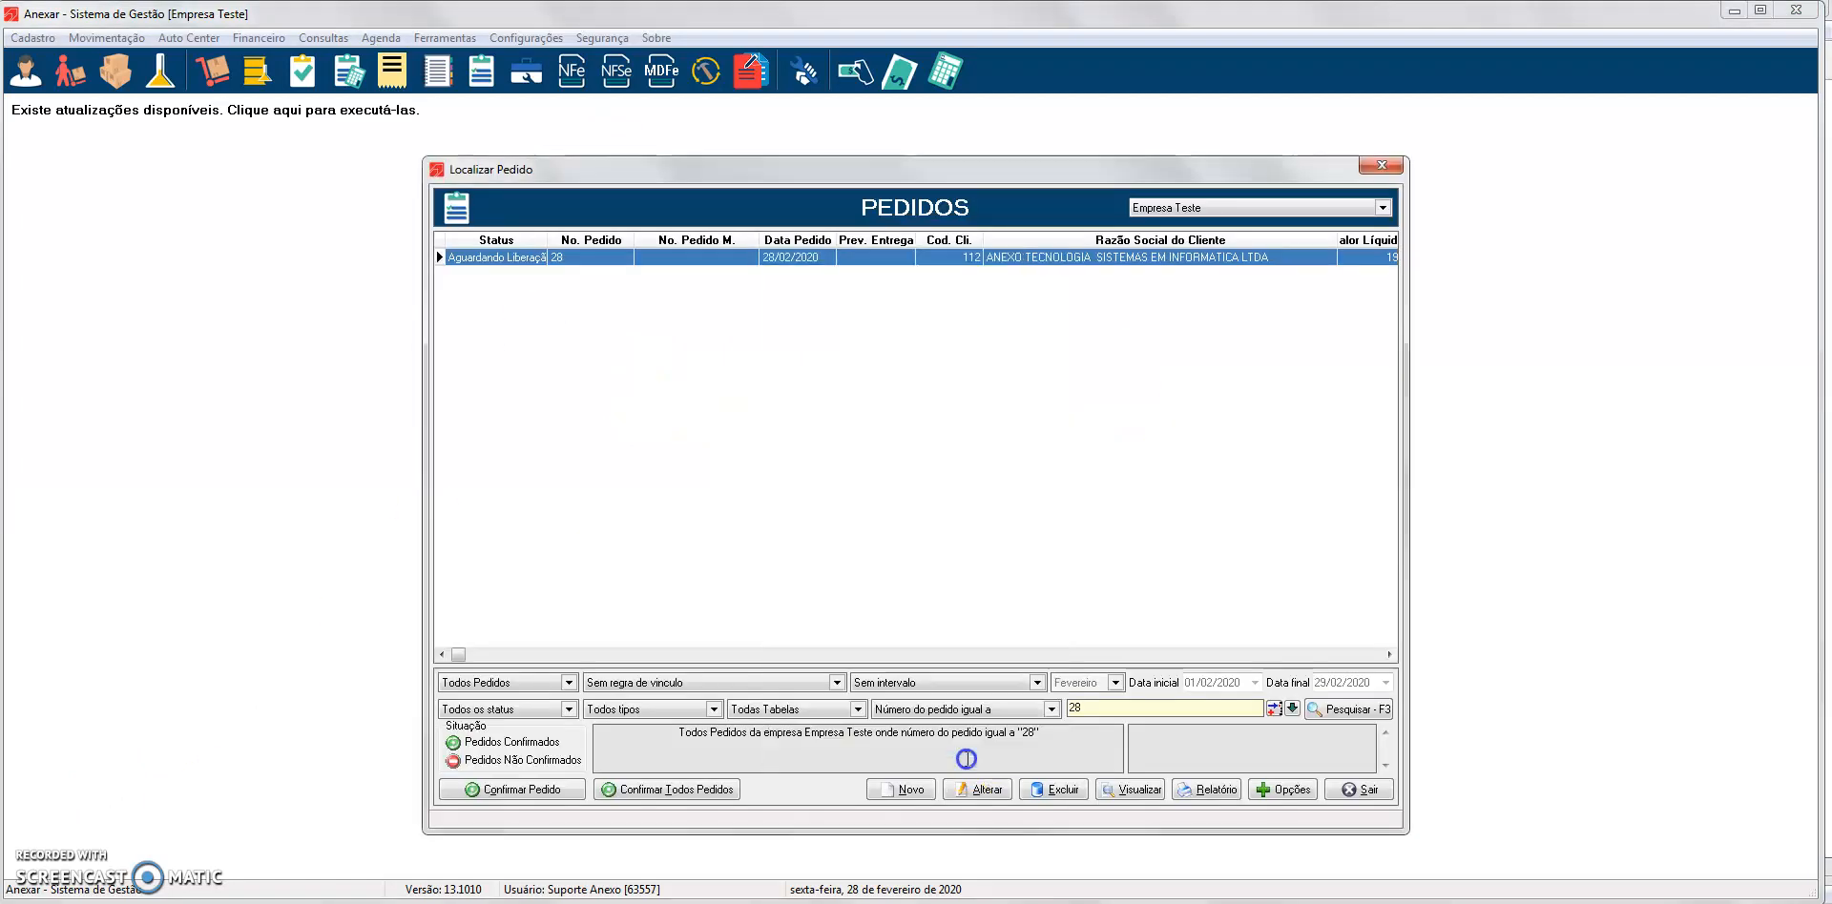
Open the located customer order to review its product list, and close it without saving
{"action": "left_click", "coordinate": [962, 332]}
{"action": "mouse_move", "coordinate": [962, 334]}
{"action": "left_mouse_down"}
{"action": "mouse_move", "coordinate": [846, 334]}
{"action": "mouse_move", "coordinate": [830, 315]}
{"action": "mouse_move", "coordinate": [1015, 320]}
{"action": "mouse_move", "coordinate": [1028, 494]}
{"action": "mouse_move", "coordinate": [884, 327]}
{"action": "mouse_move", "coordinate": [1027, 302]}
{"action": "mouse_move", "coordinate": [683, 265]}
{"action": "left_mouse_up"}
{"action": "left_click", "coordinate": [1187, 780]}
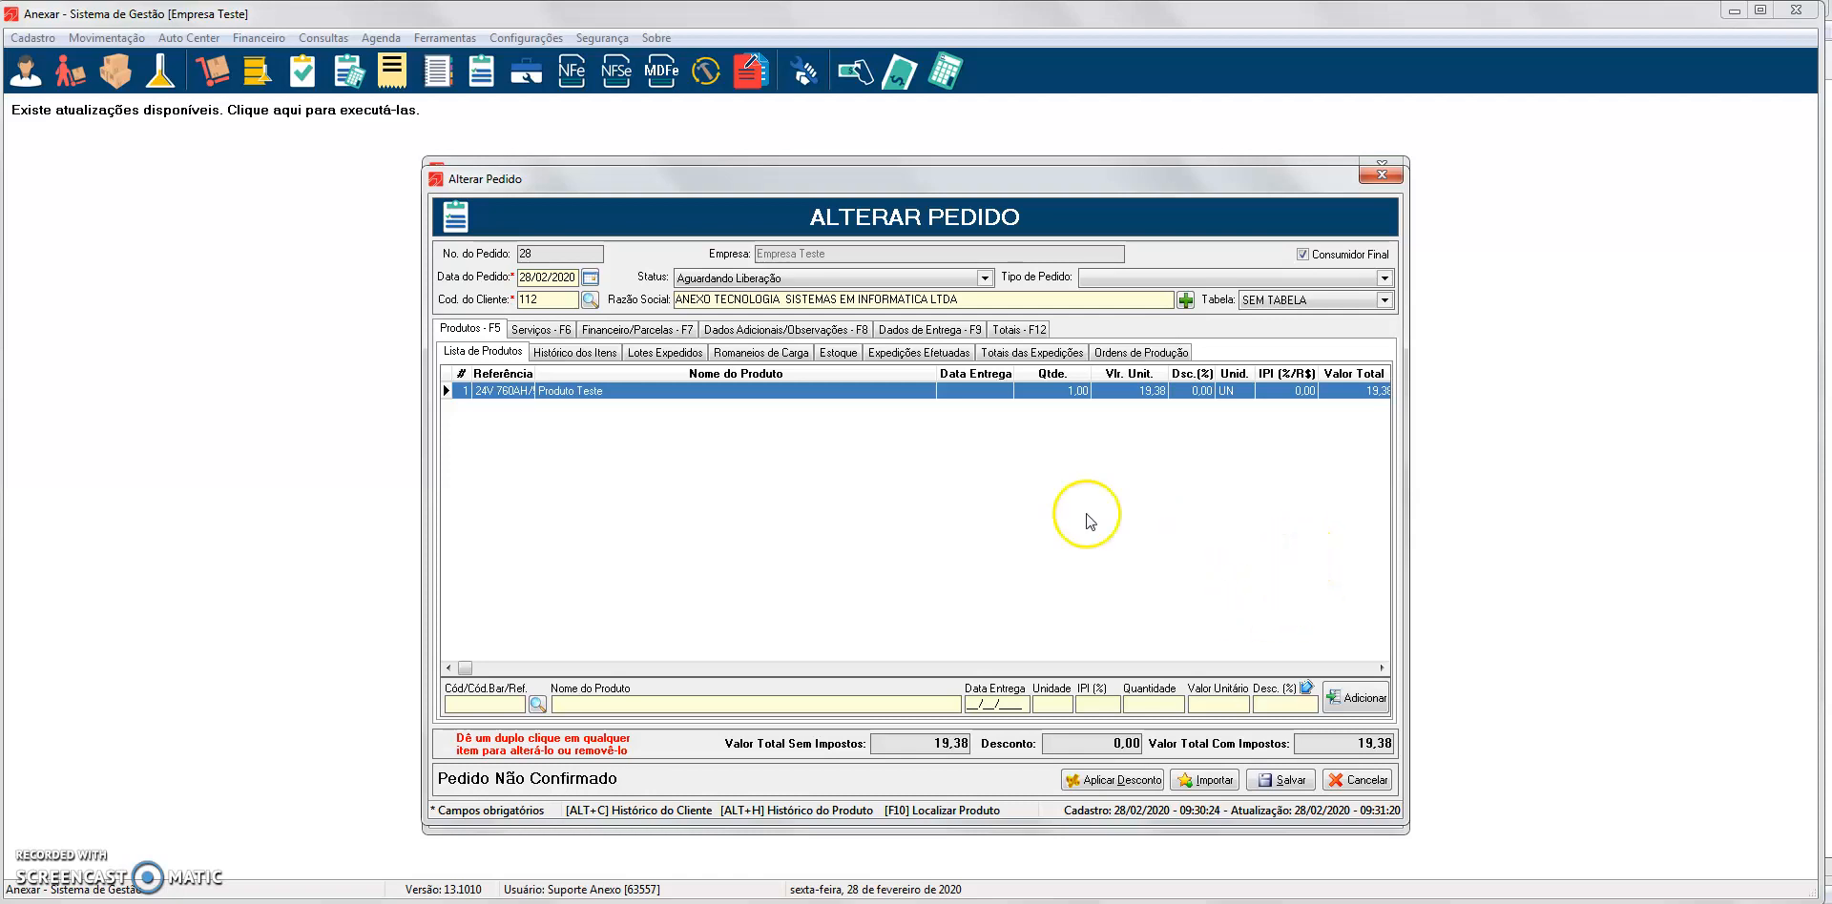
{"action": "left_click", "coordinate": [1355, 782]}
{"action": "left_click", "coordinate": [933, 571]}
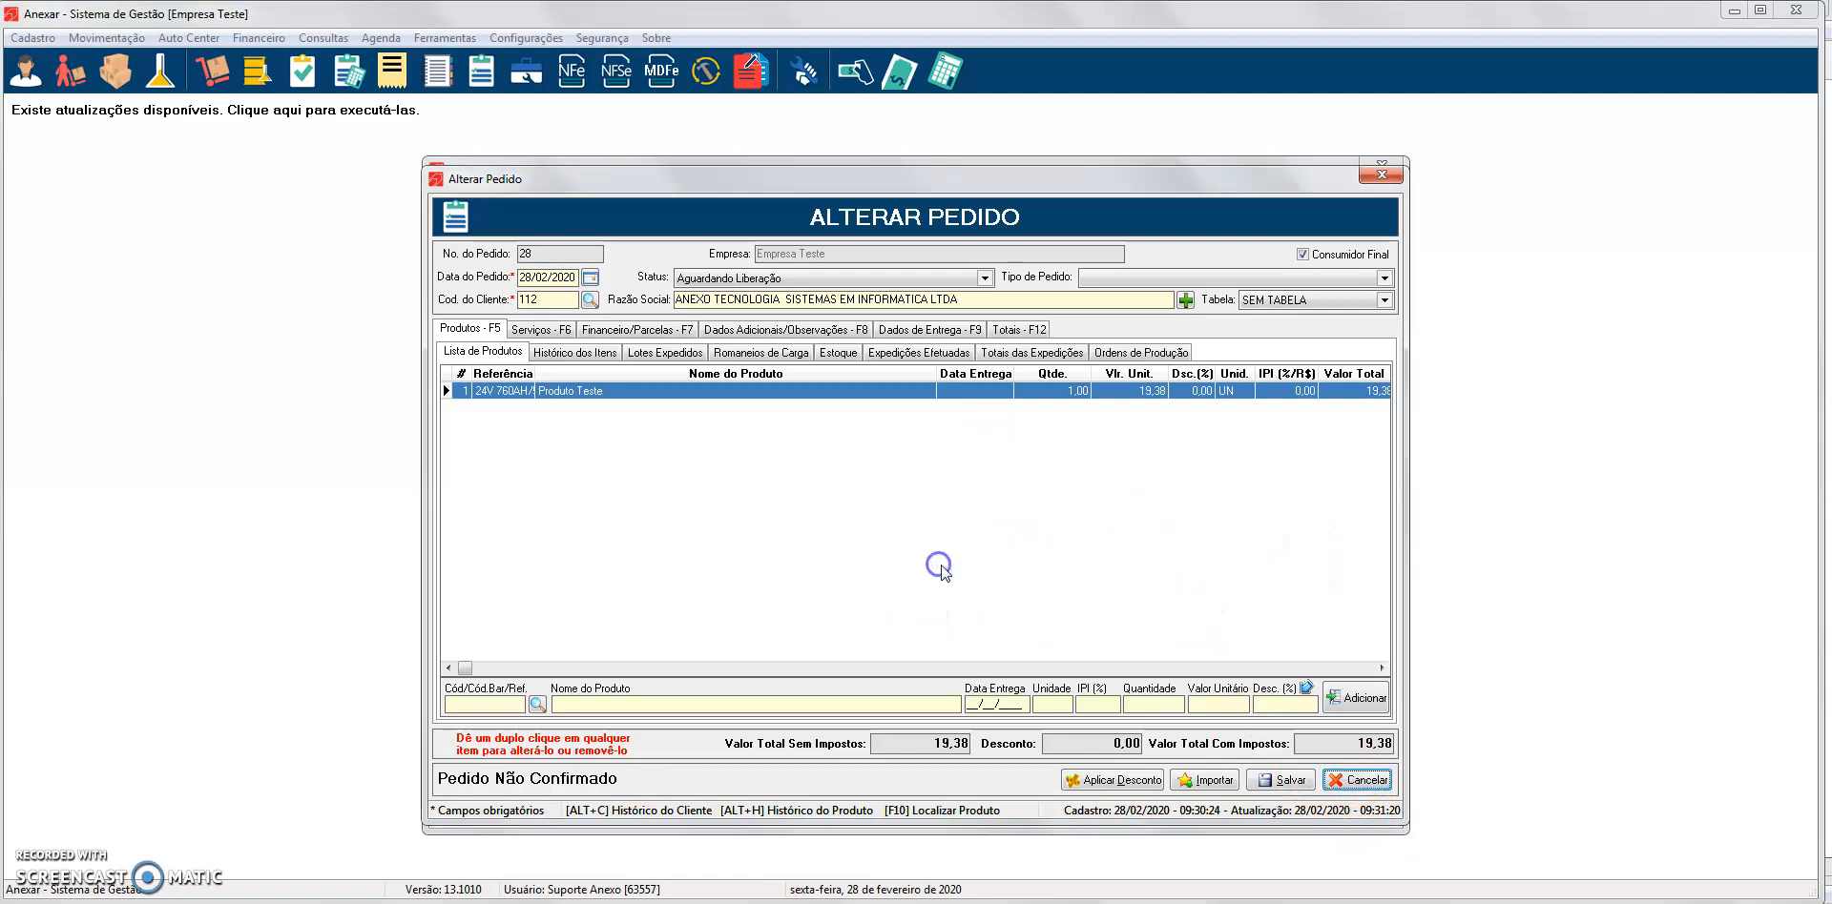
Generate a production order from the customer order, selecting Produto Teste as the product to produce
{"action": "left_click", "coordinate": [1281, 792]}
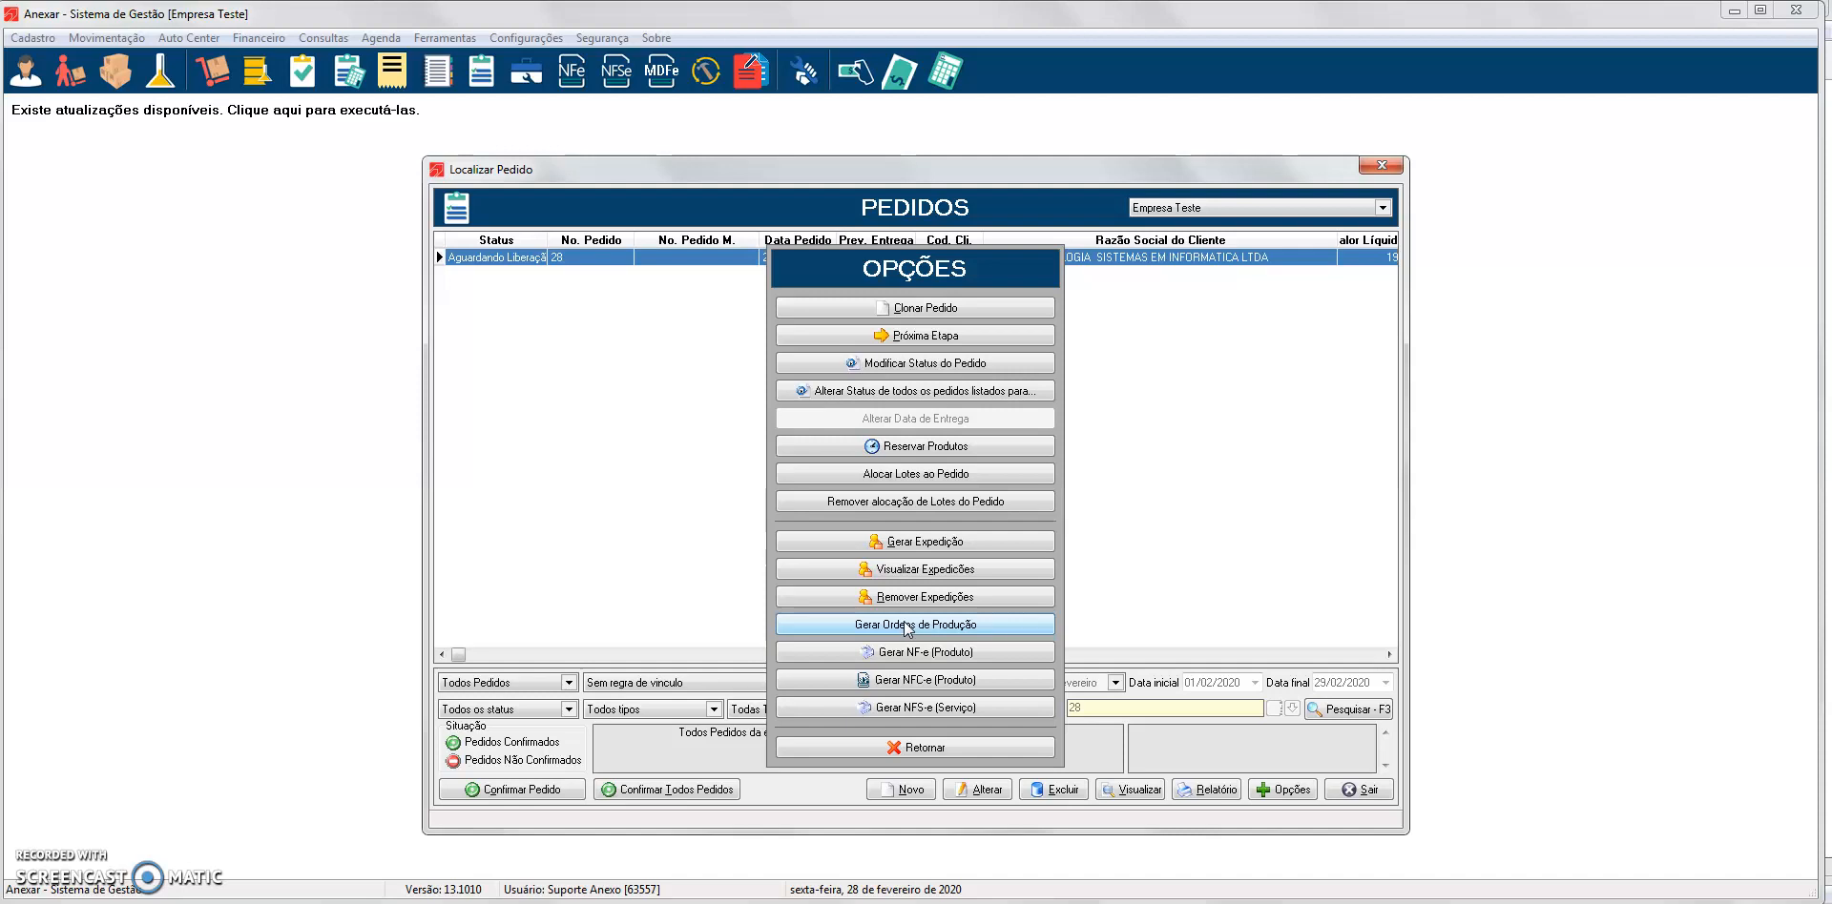
{"action": "left_click", "coordinate": [907, 625]}
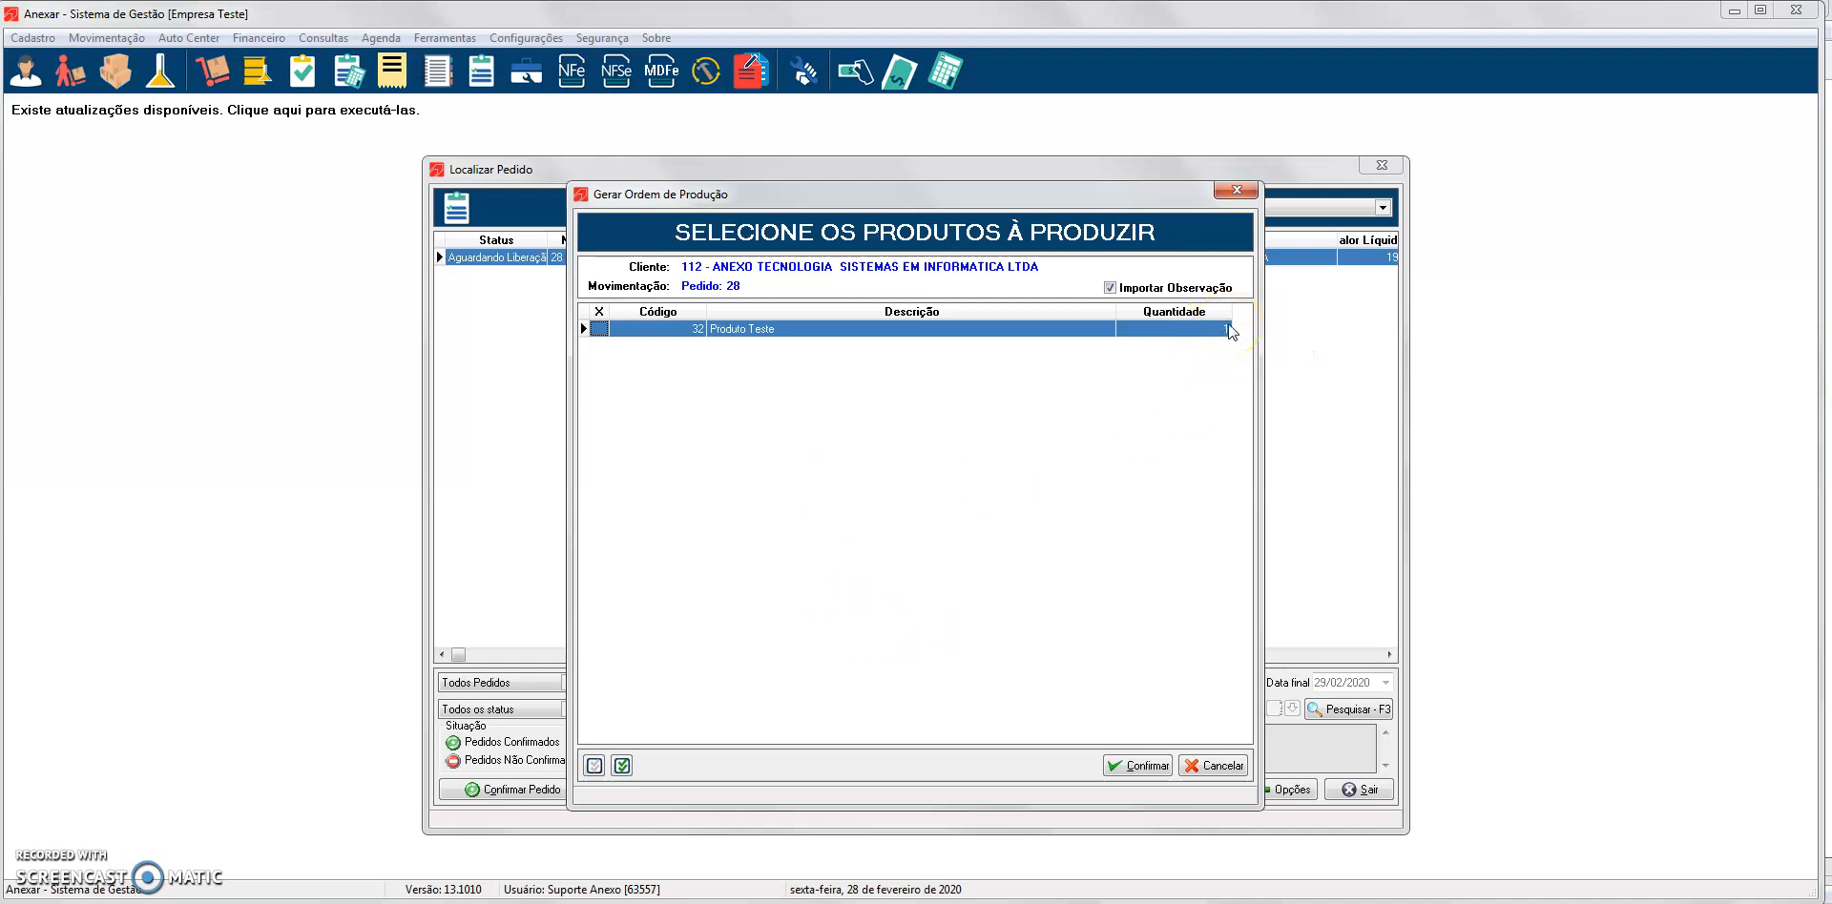
{"action": "left_click", "coordinate": [1145, 766]}
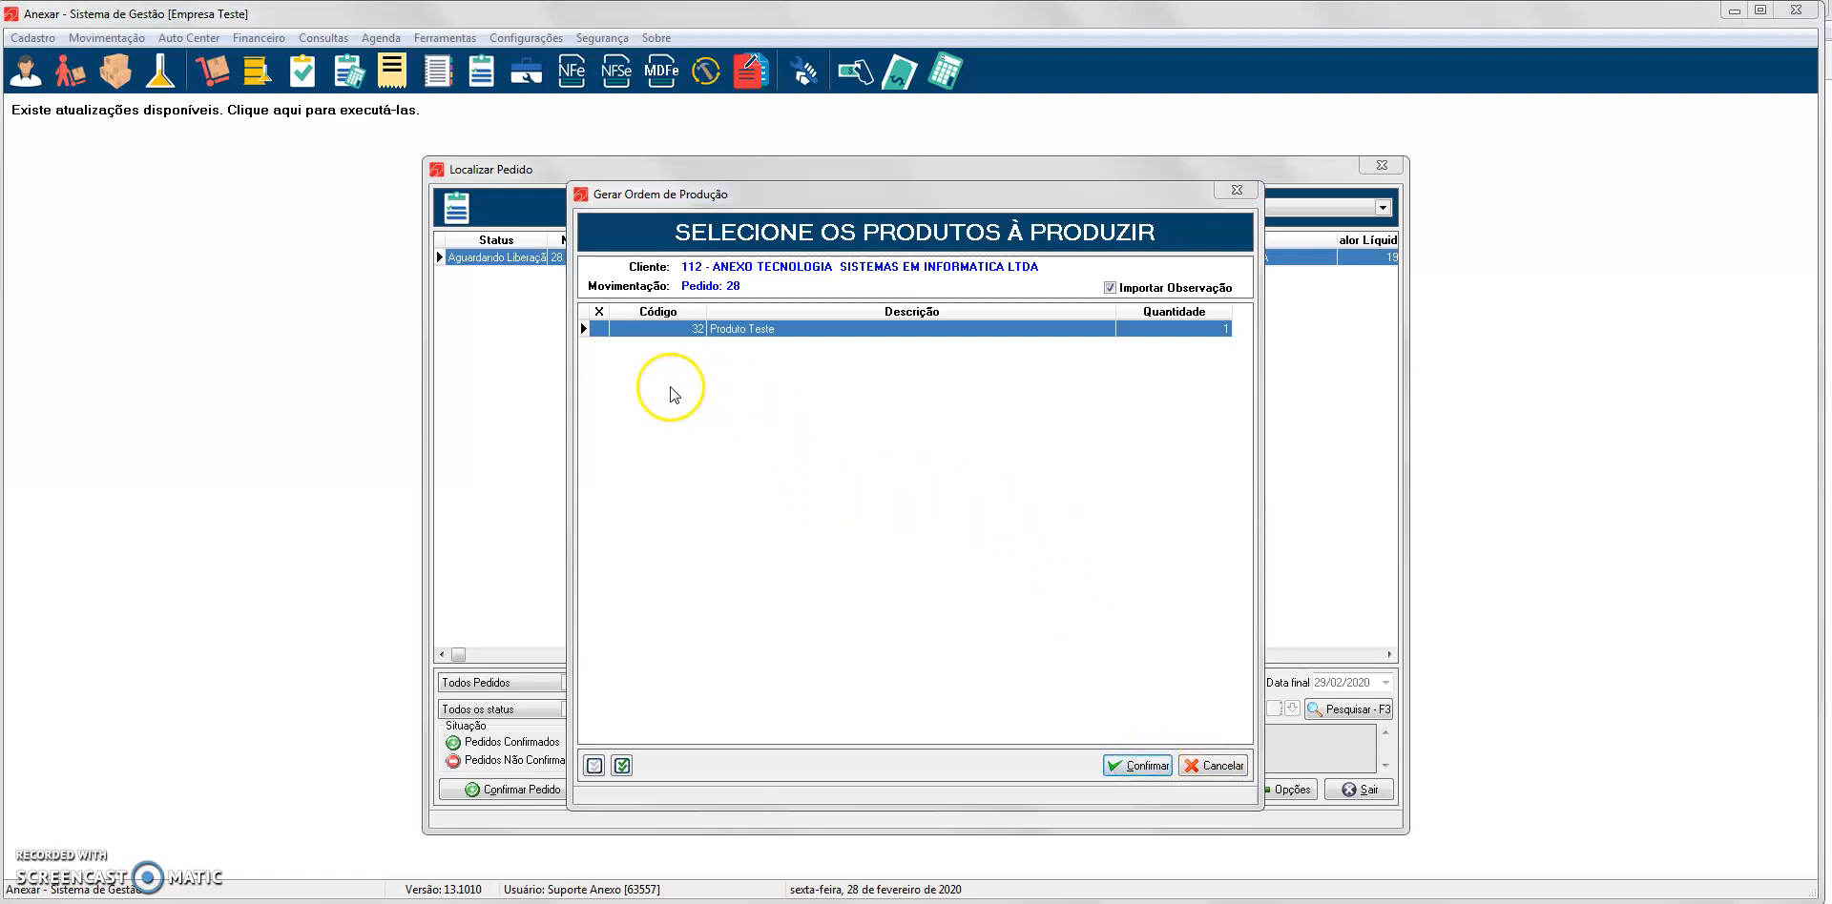
{"action": "left_click", "coordinate": [601, 328]}
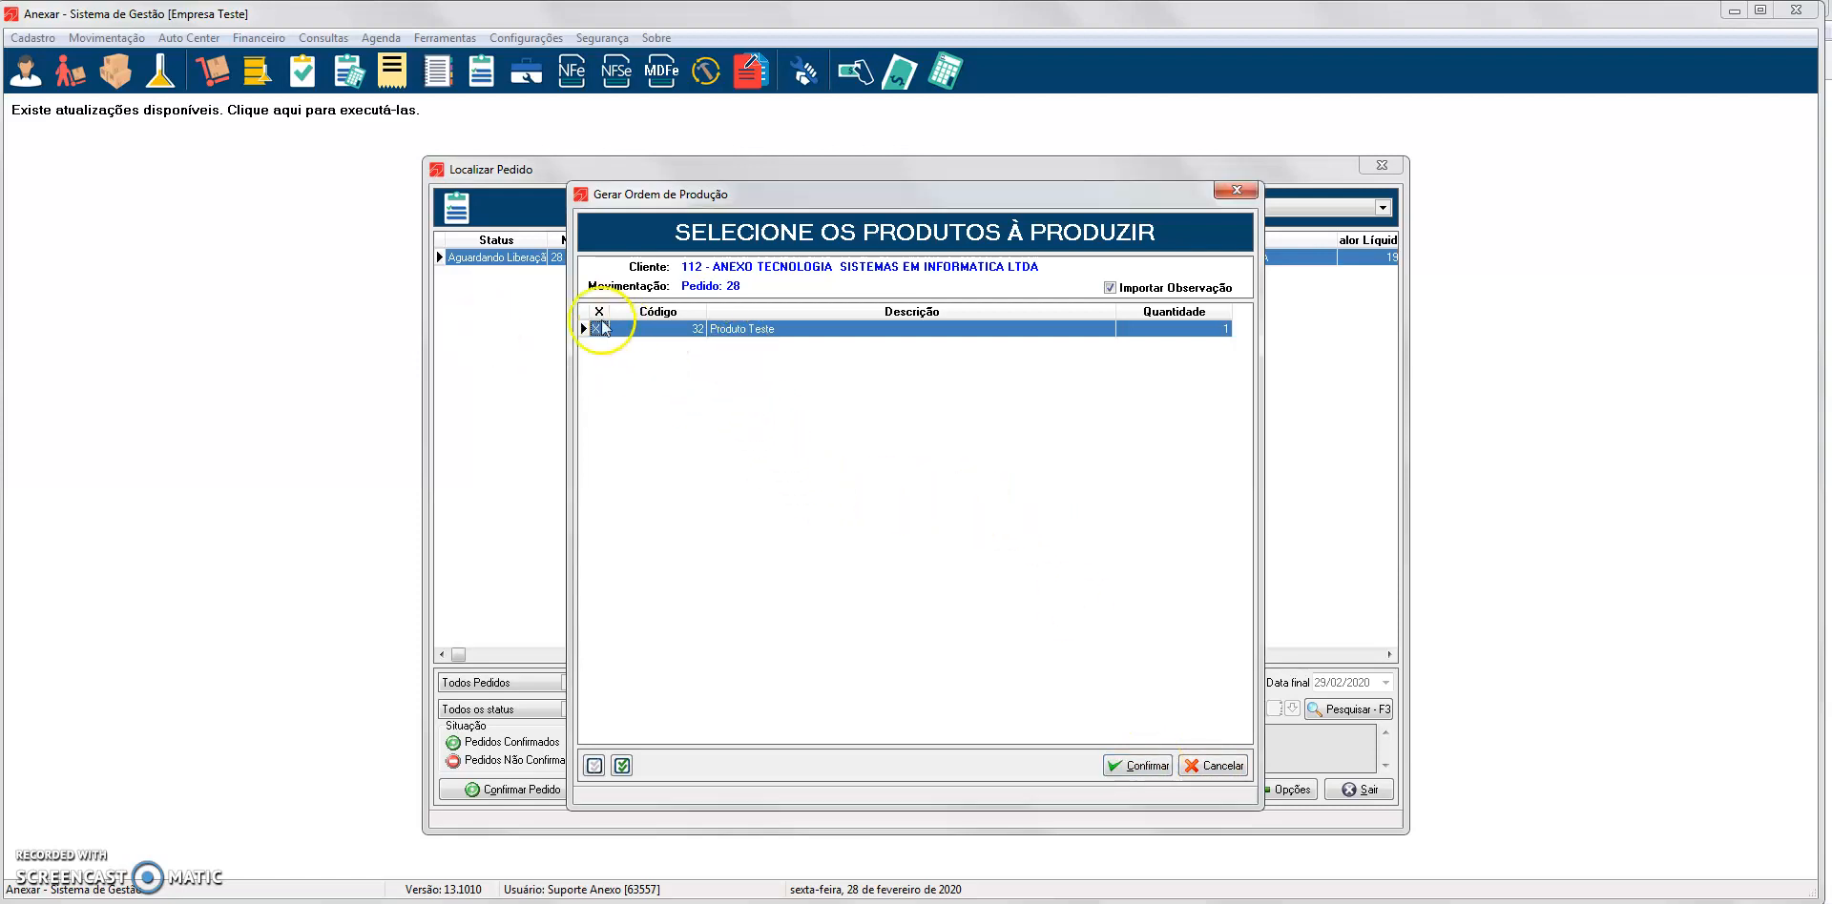
{"action": "left_click", "coordinate": [1142, 766]}
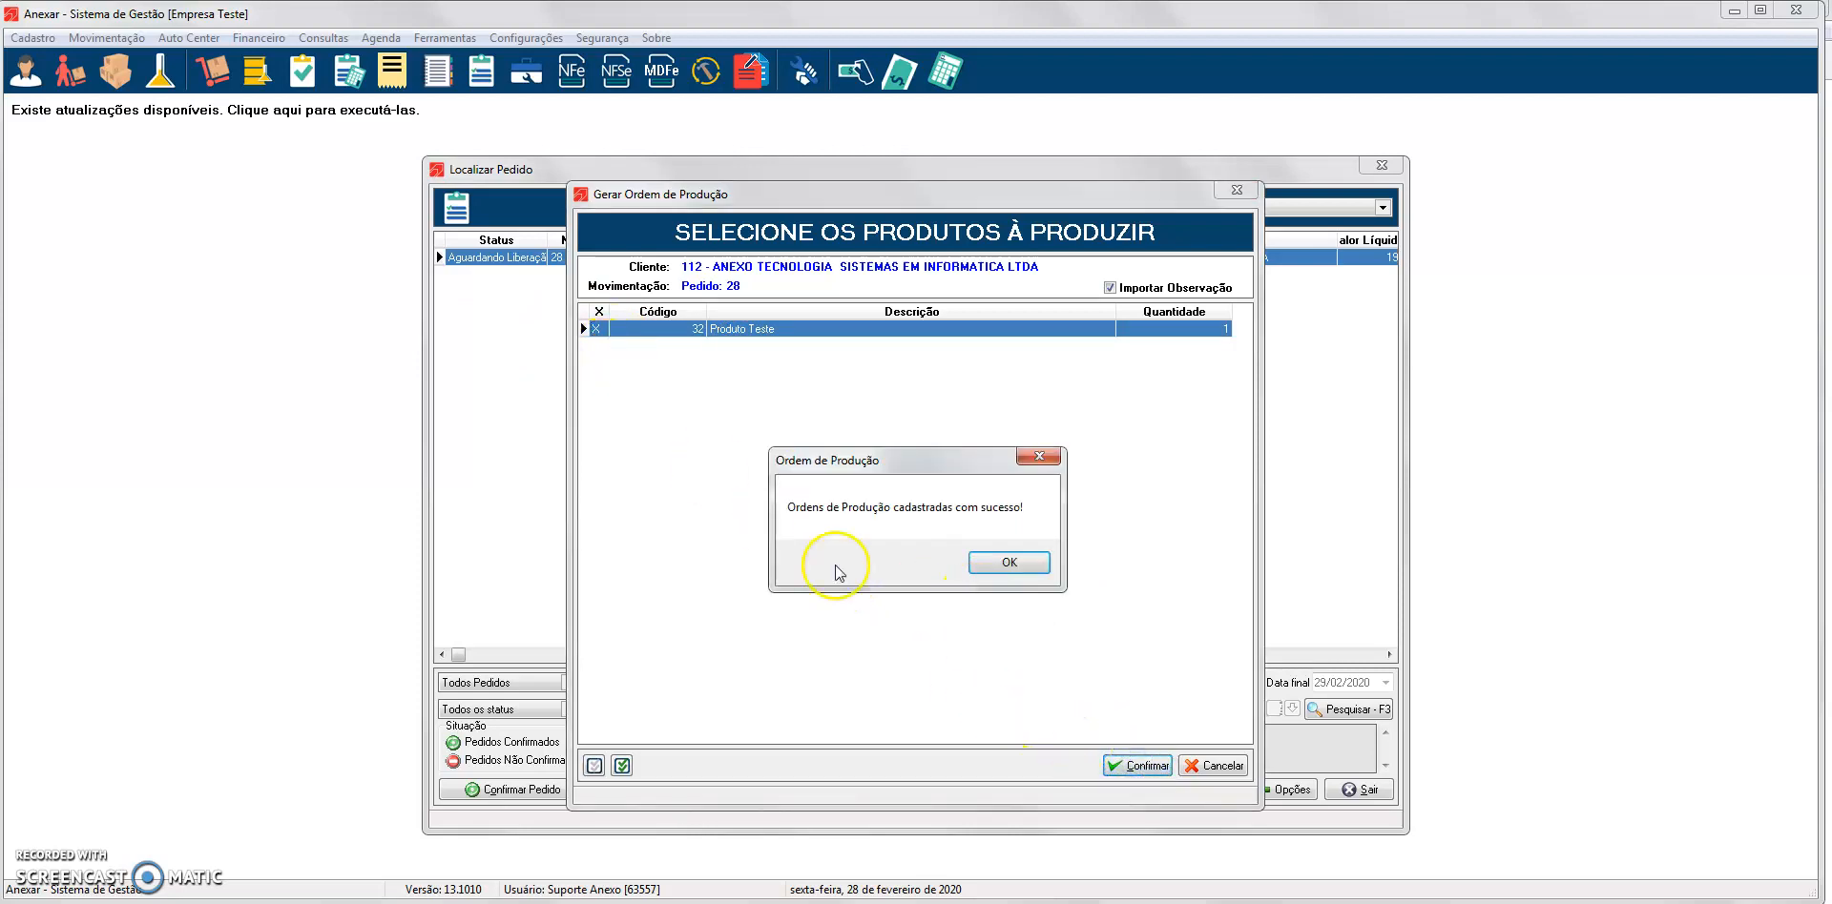
{"action": "left_click", "coordinate": [1004, 563]}
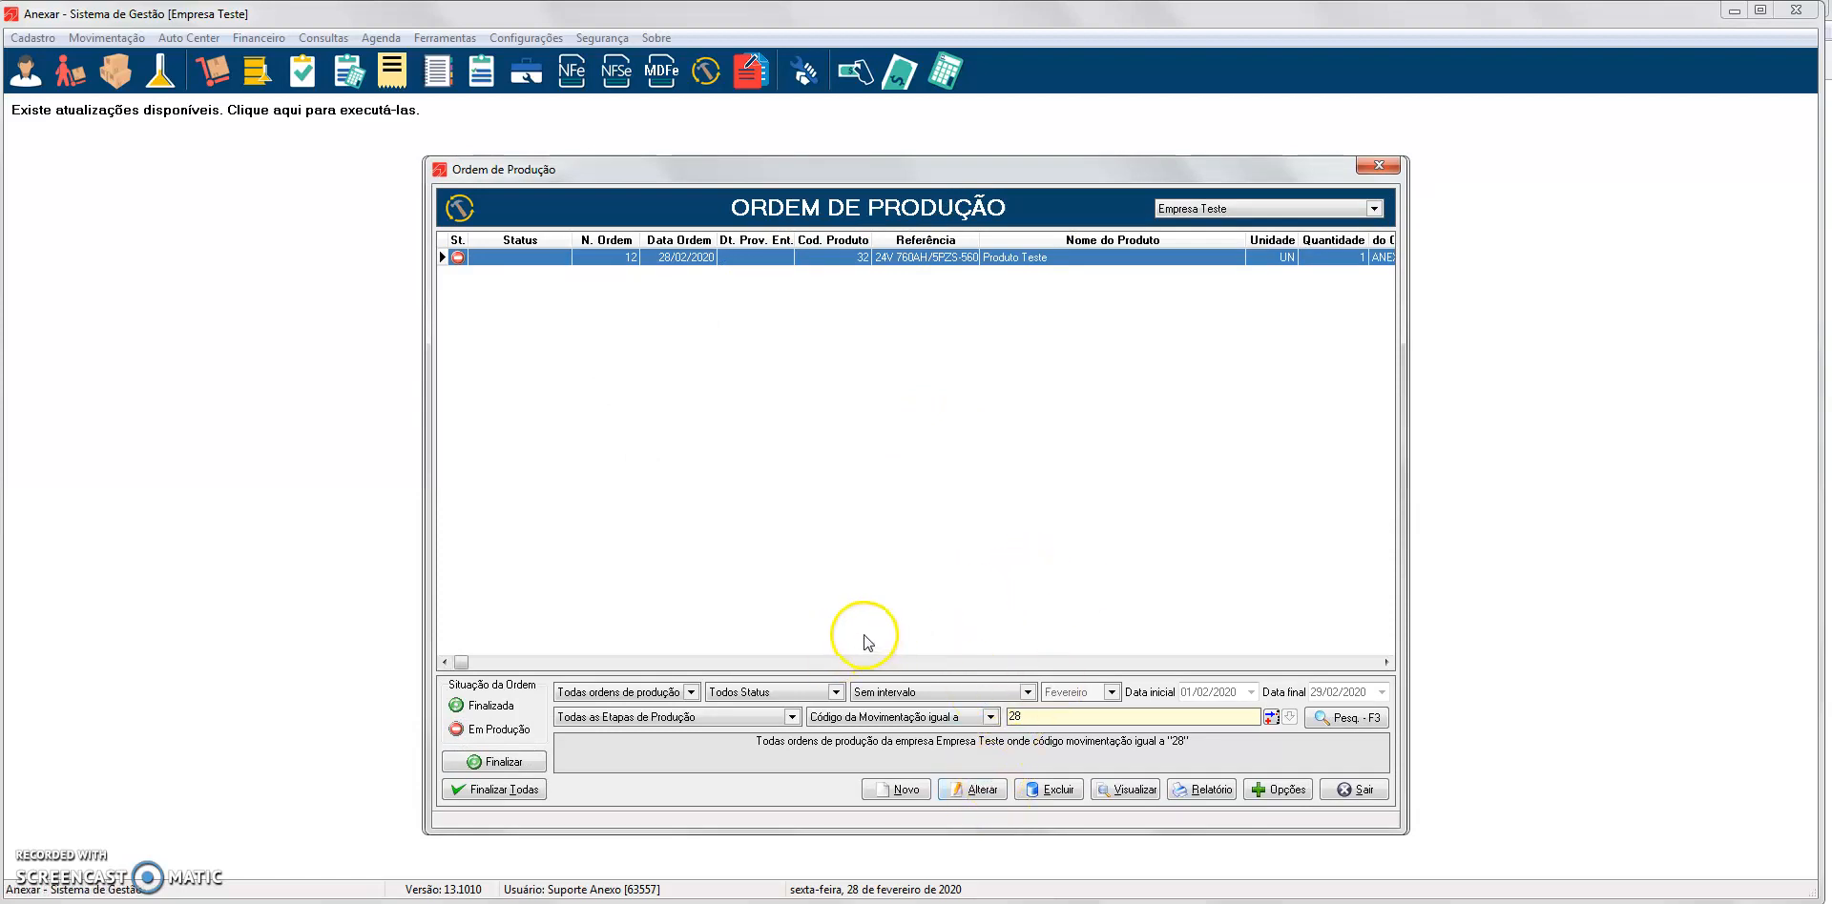
Open the generated production order for Produto Teste, set its quantity to 2, and save it
{"action": "left_click", "coordinate": [983, 790]}
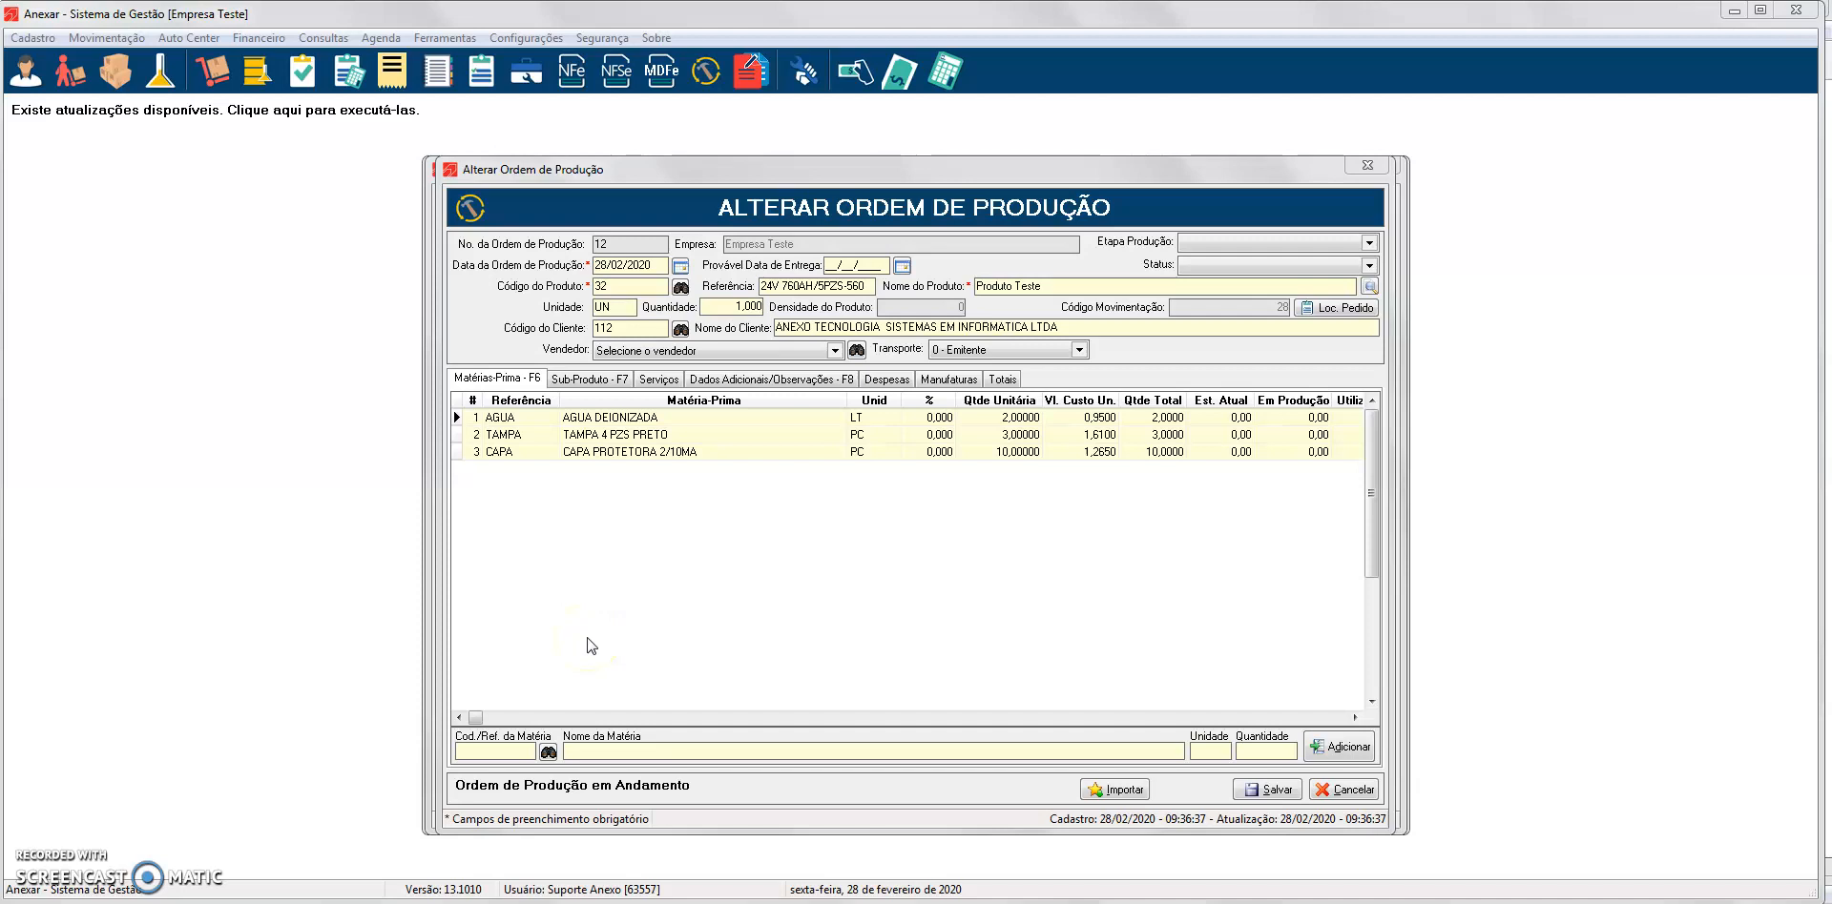
{"action": "left_click", "coordinate": [769, 307]}
{"action": "type", "text": "4"}
{"action": "key", "text": "Tab"}
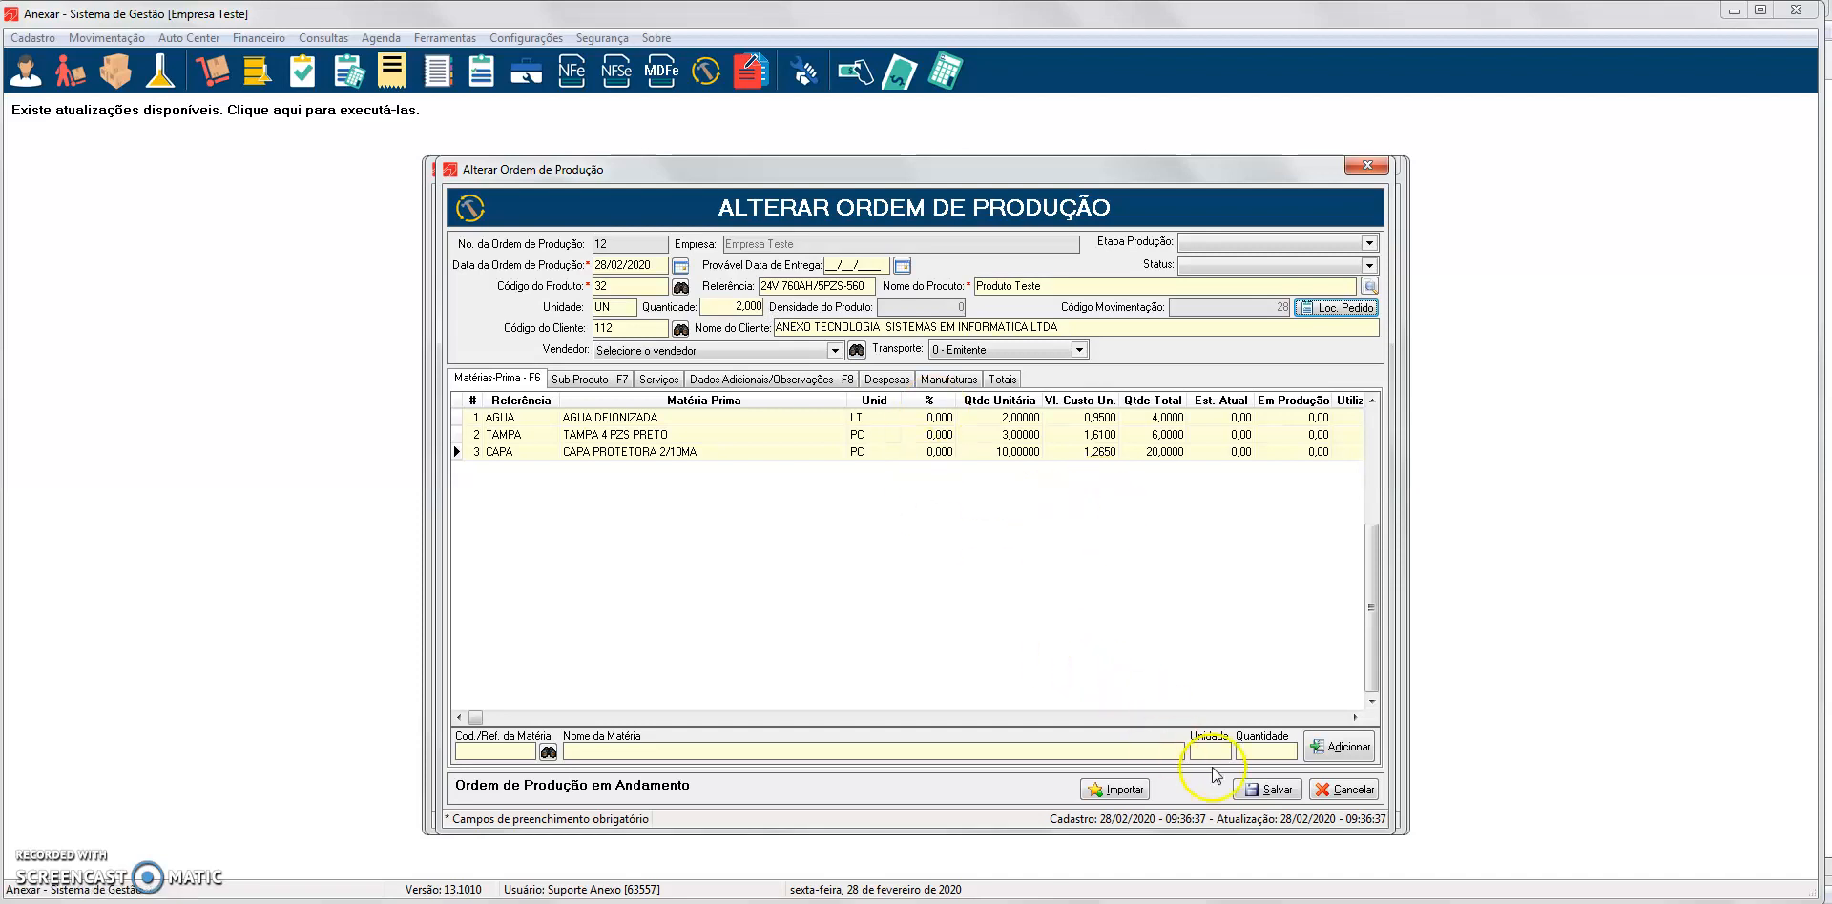
{"action": "left_click", "coordinate": [1258, 789]}
{"action": "left_click", "coordinate": [943, 572]}
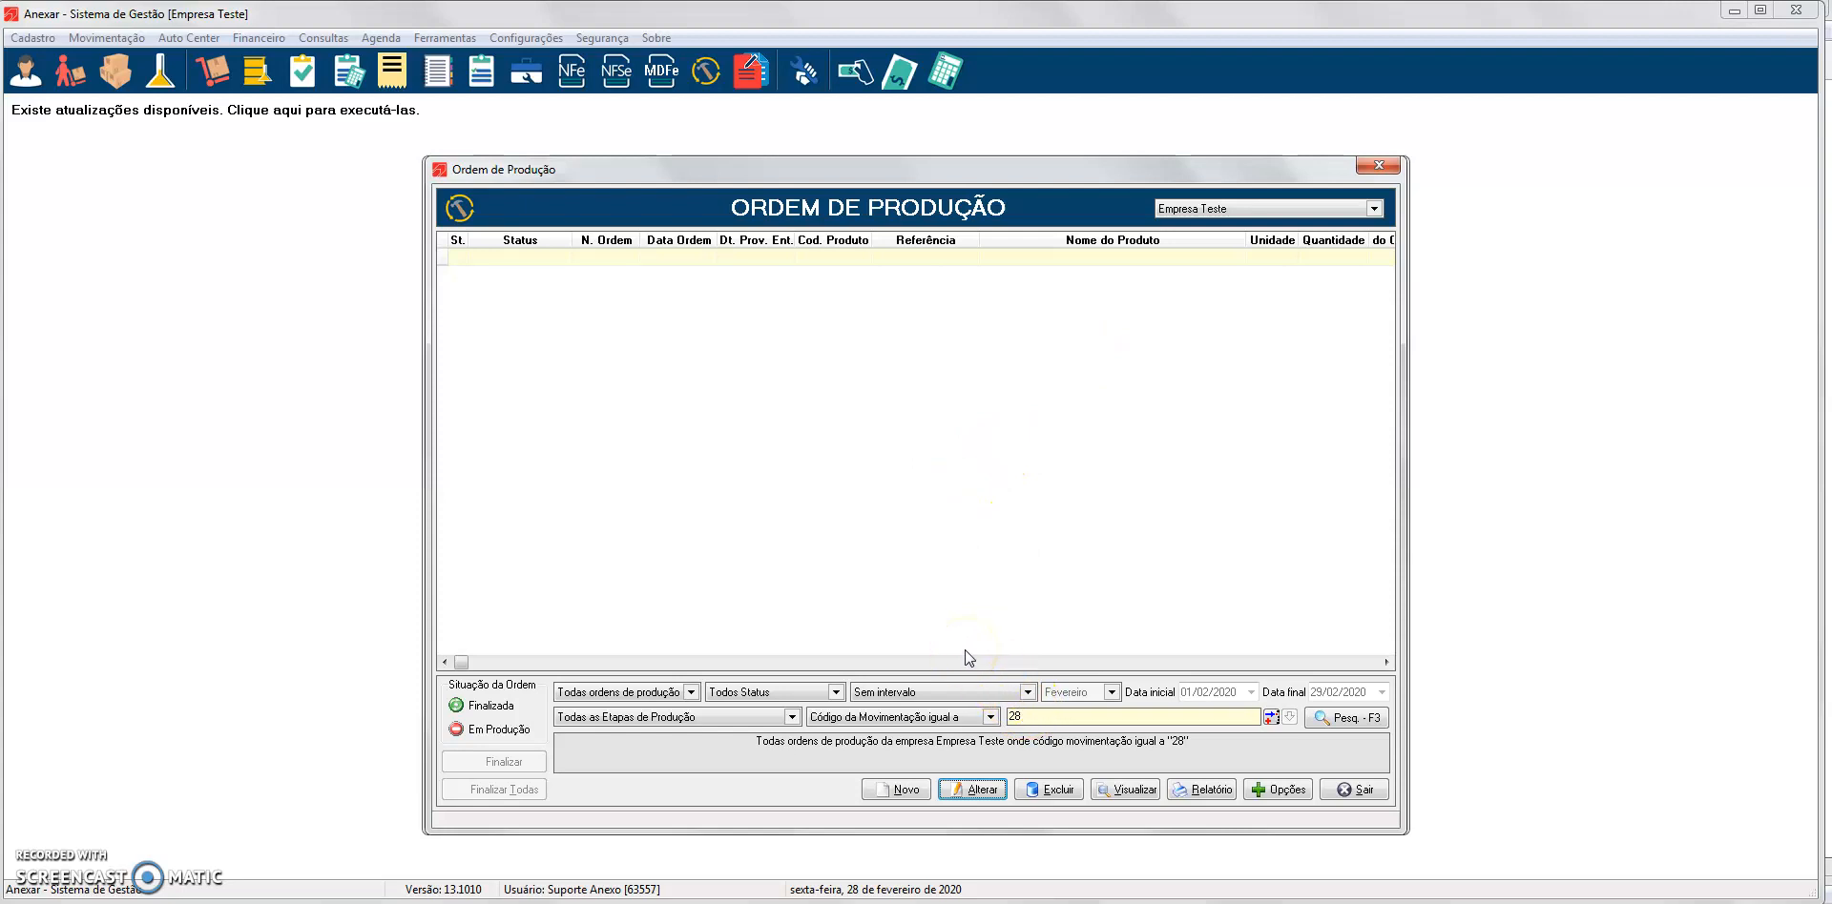
Start a new production order for product code 32, Produto Teste, with quantity 5
{"action": "left_click", "coordinate": [897, 788]}
{"action": "left_click", "coordinate": [897, 790]}
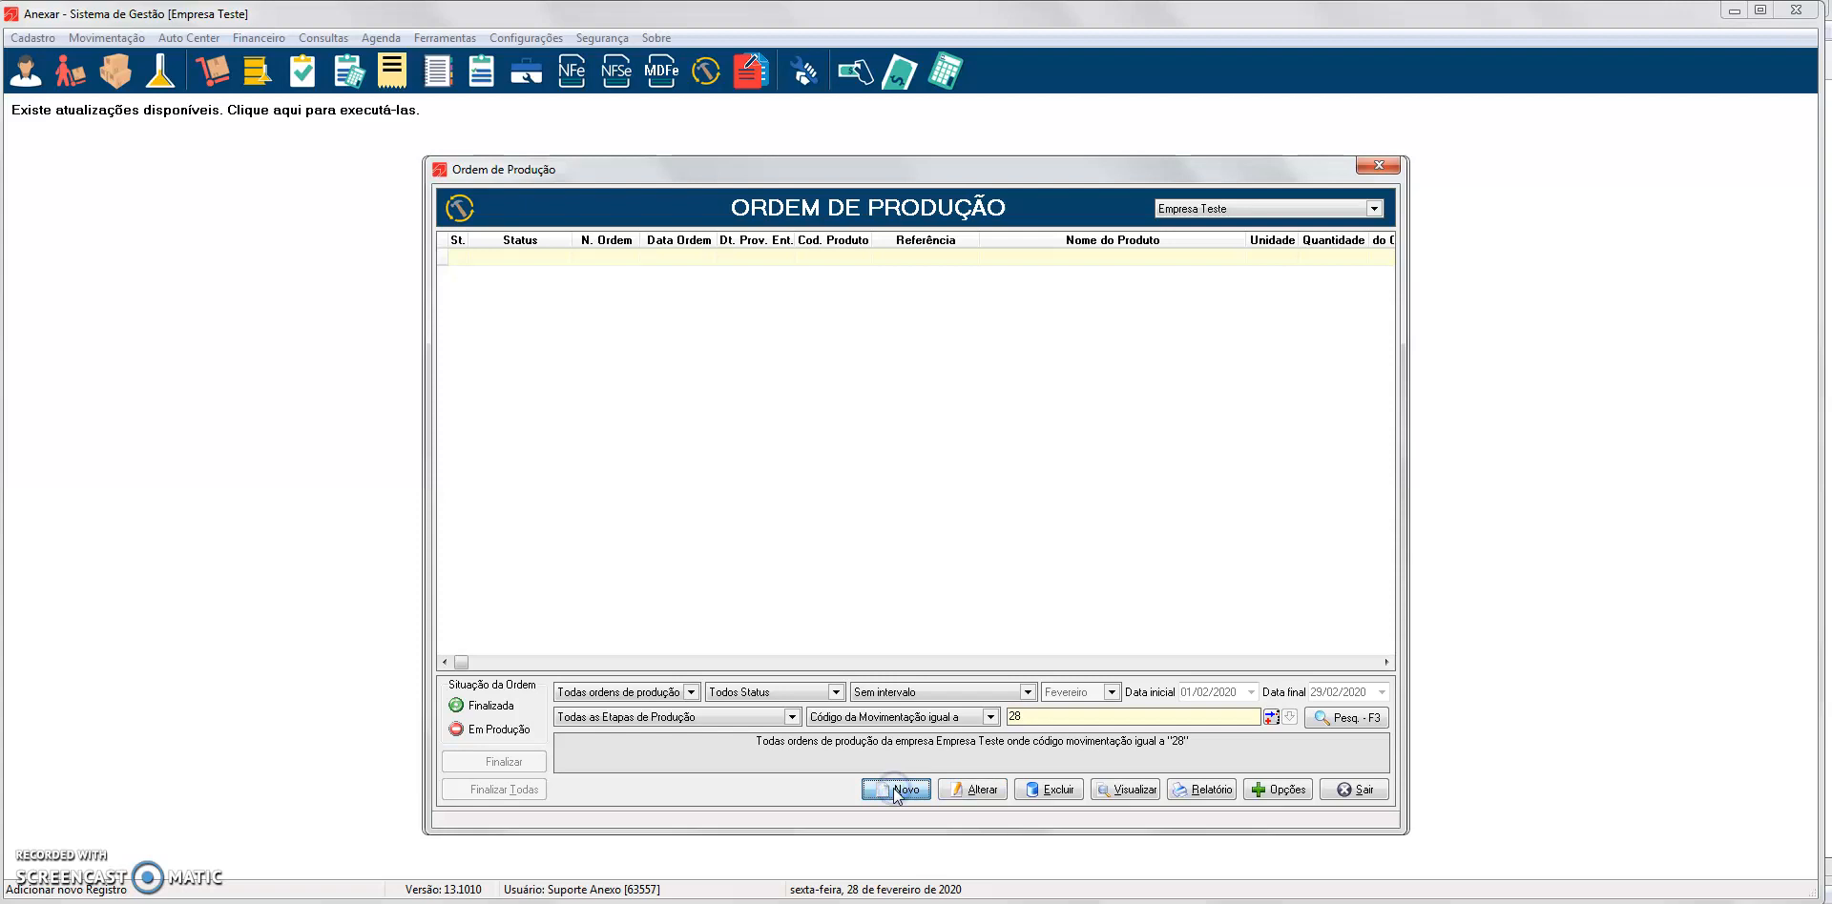
{"action": "left_click", "coordinate": [883, 573]}
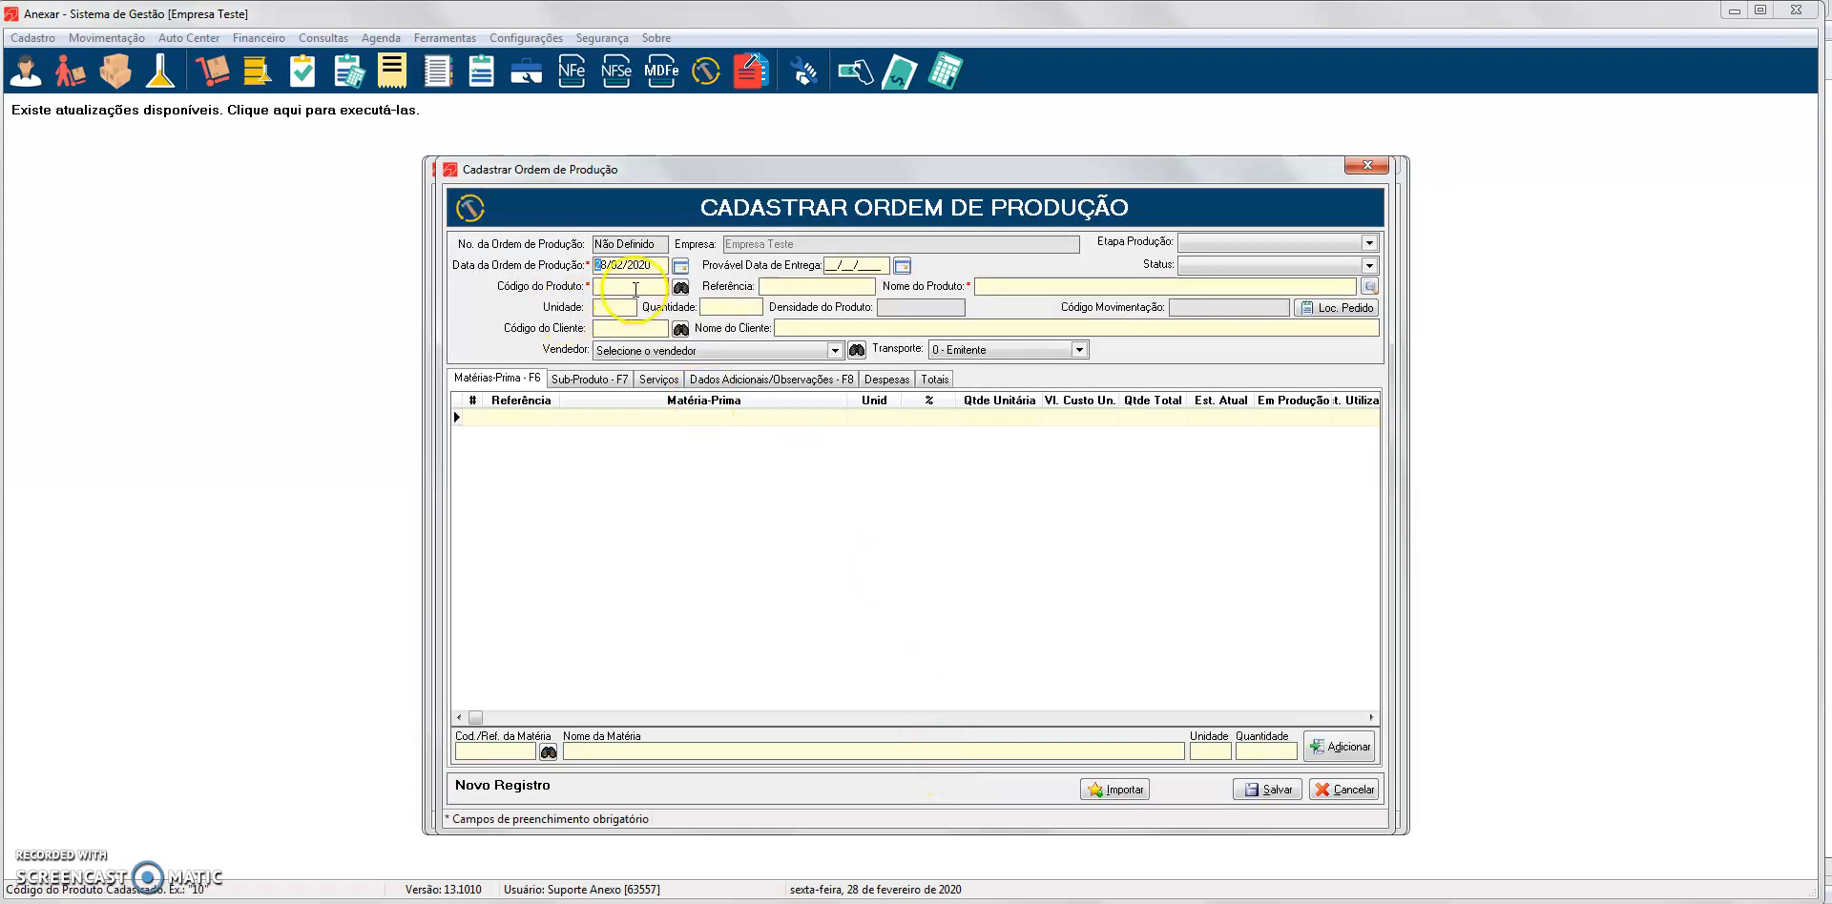
{"action": "type", "text": "32"}
{"action": "key", "text": "Tab"}
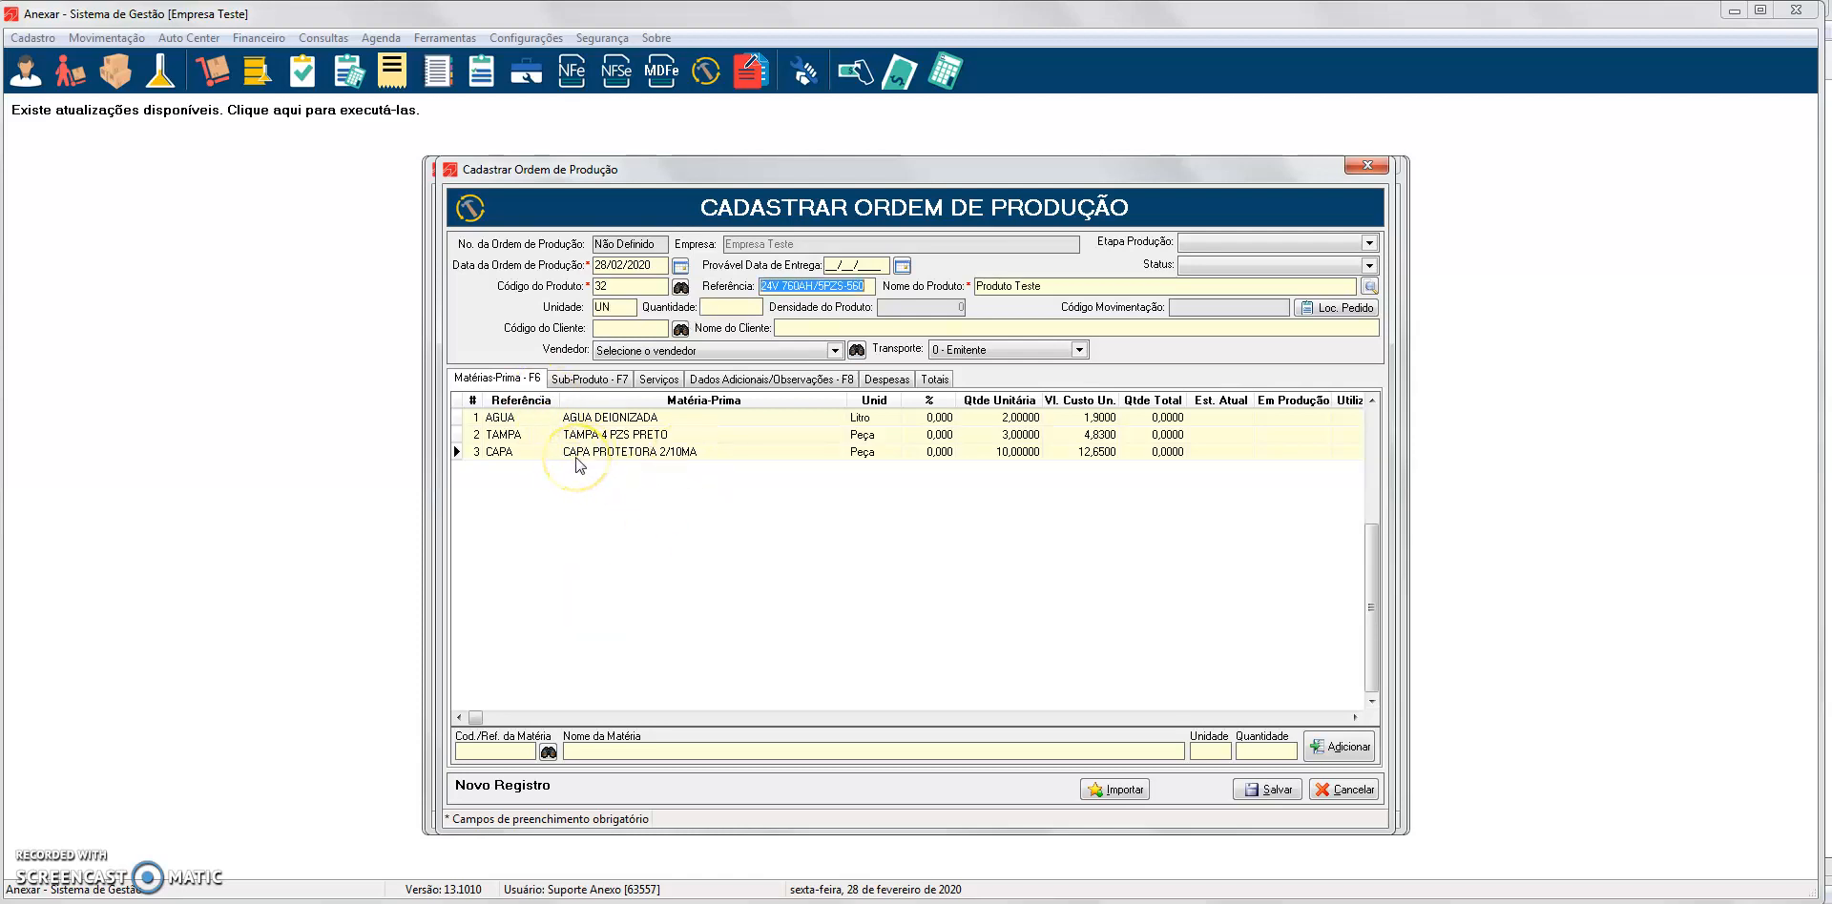
{"action": "left_click", "coordinate": [729, 308]}
{"action": "key", "text": "Tab"}
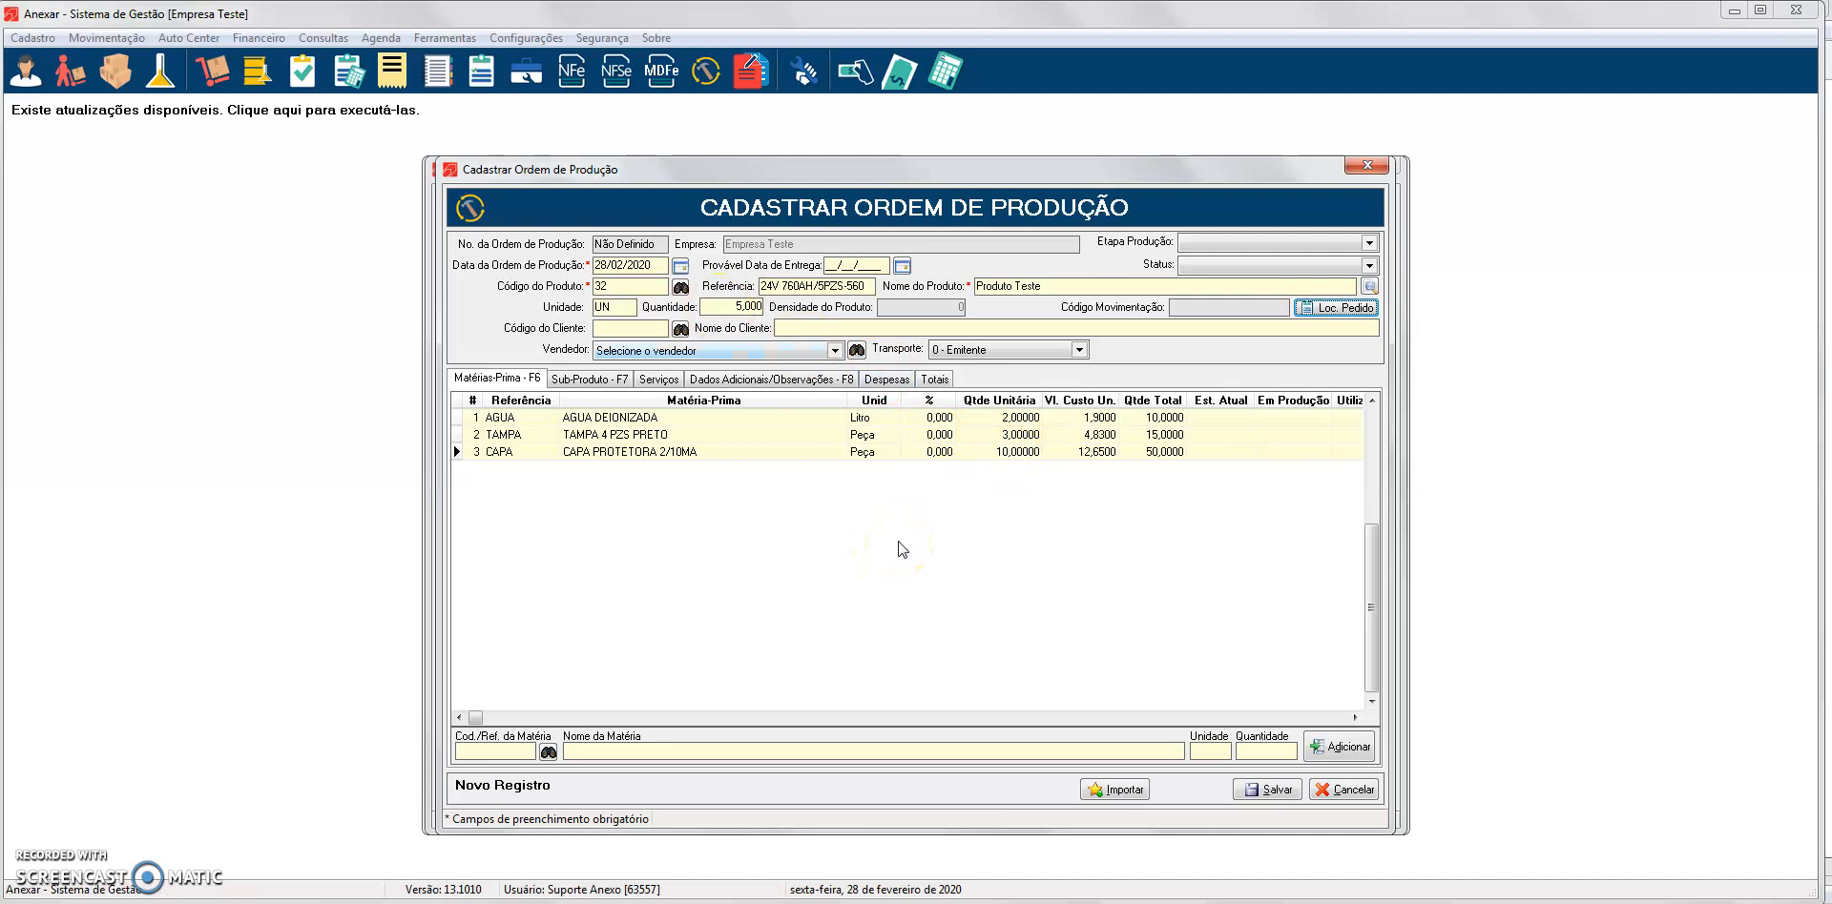
Look up the customer orders that could be linked to the production order, browse the list, and leave without choosing one
{"action": "left_click", "coordinate": [1338, 307]}
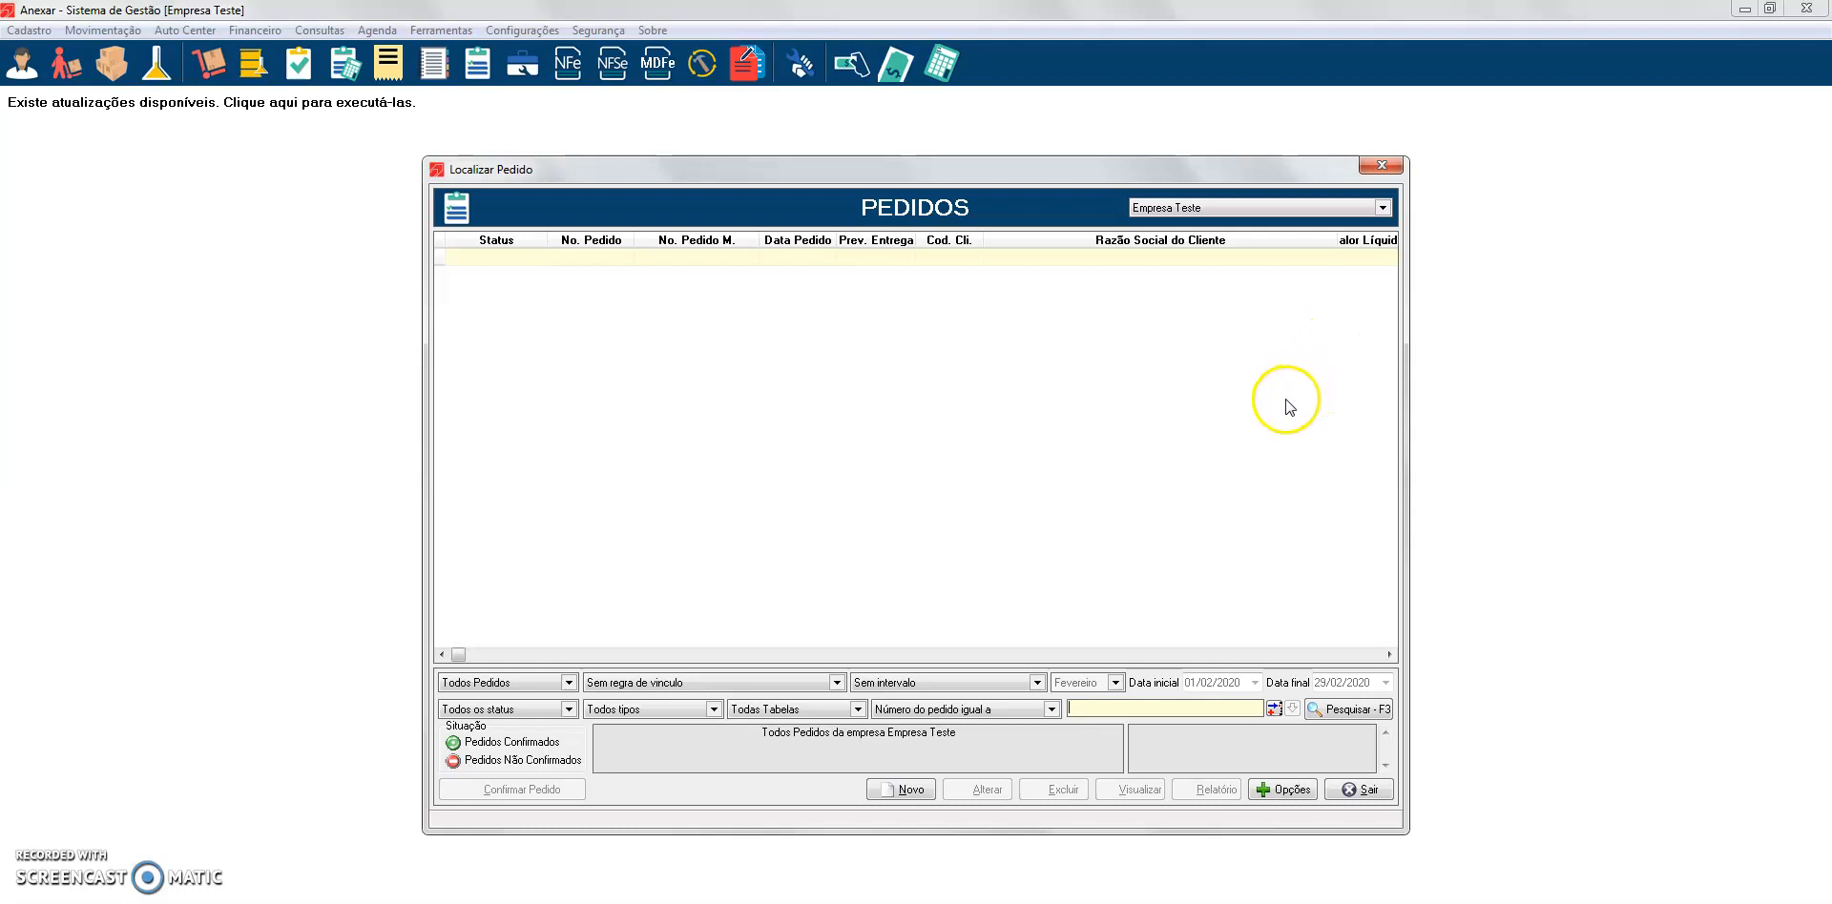
{"action": "left_click", "coordinate": [1331, 711]}
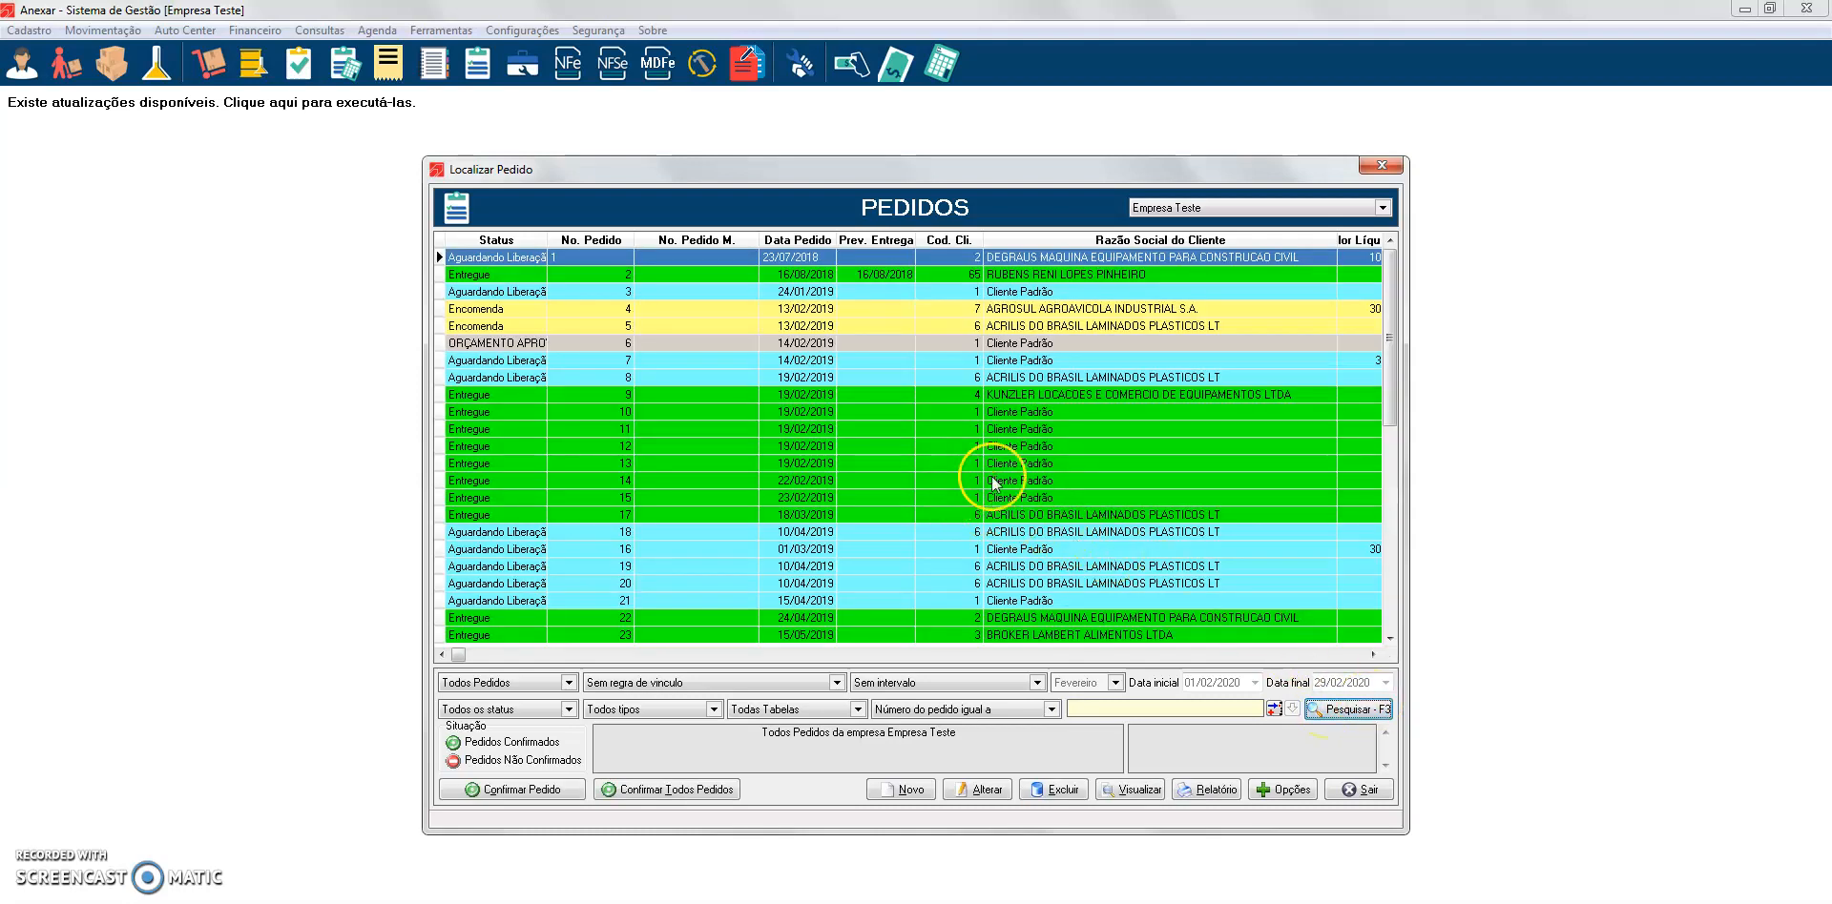
{"action": "left_click", "coordinate": [995, 308]}
{"action": "left_click", "coordinate": [1006, 359]}
{"action": "left_click", "coordinate": [996, 427]}
{"action": "key", "text": "Down"}
{"action": "key", "text": "Down"}
{"action": "key", "text": "Down"}
{"action": "key", "text": "Down"}
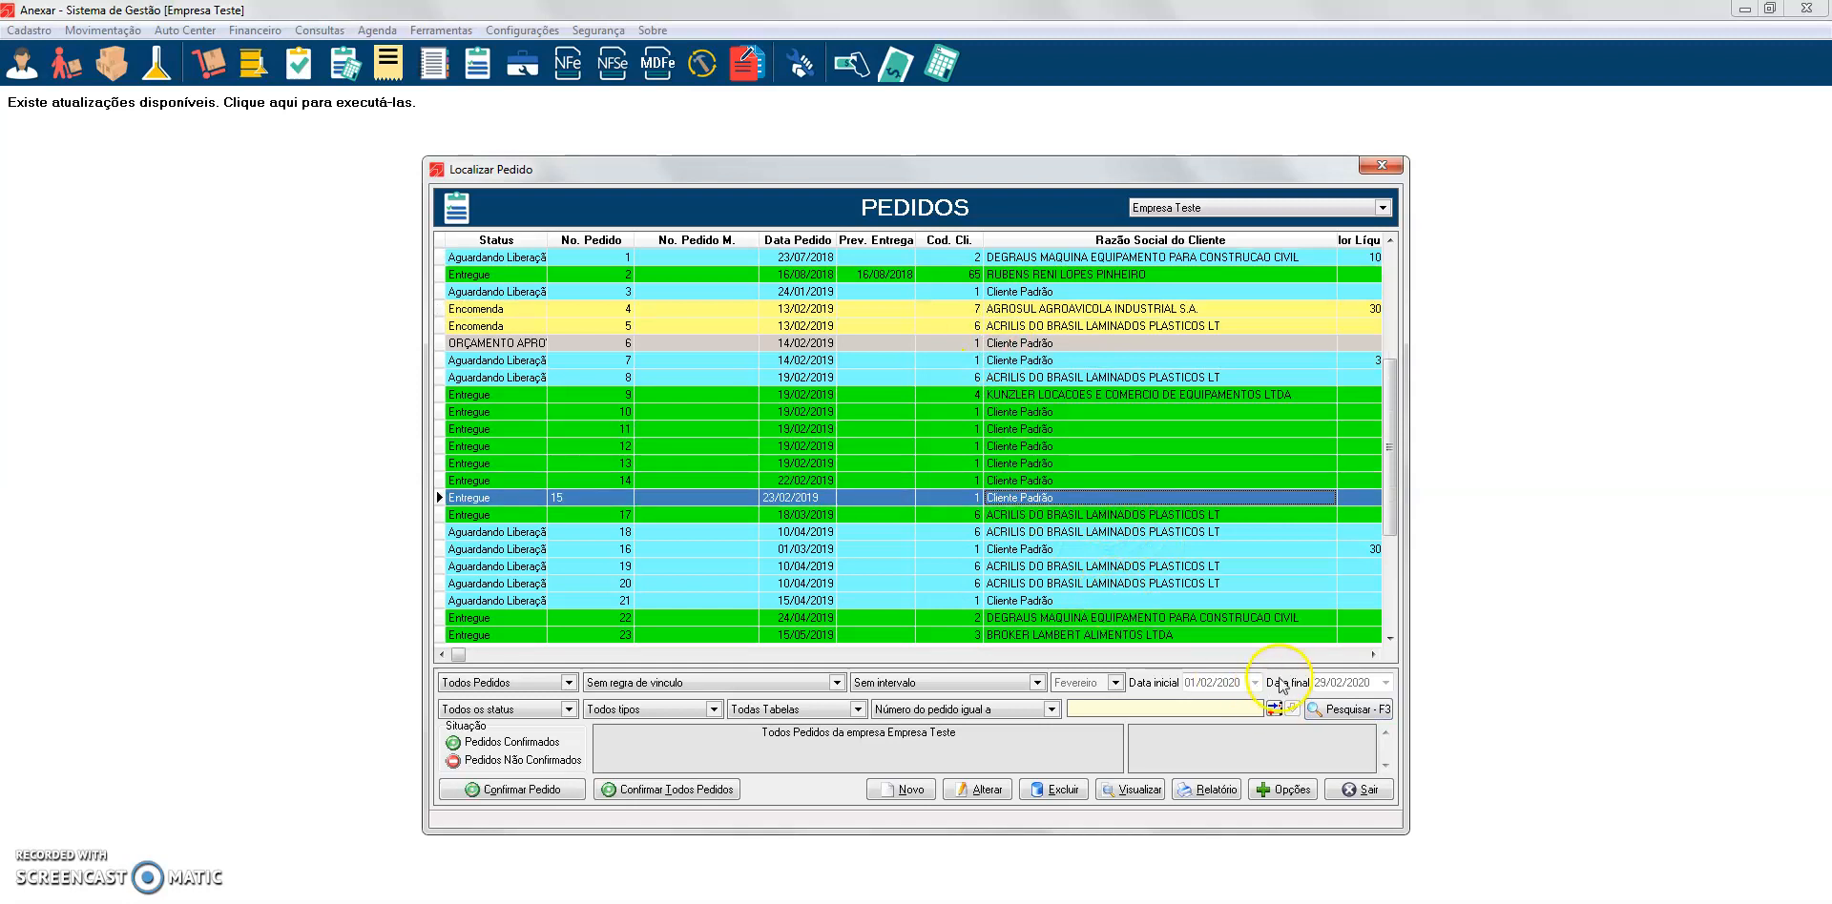
{"action": "left_click", "coordinate": [1349, 789]}
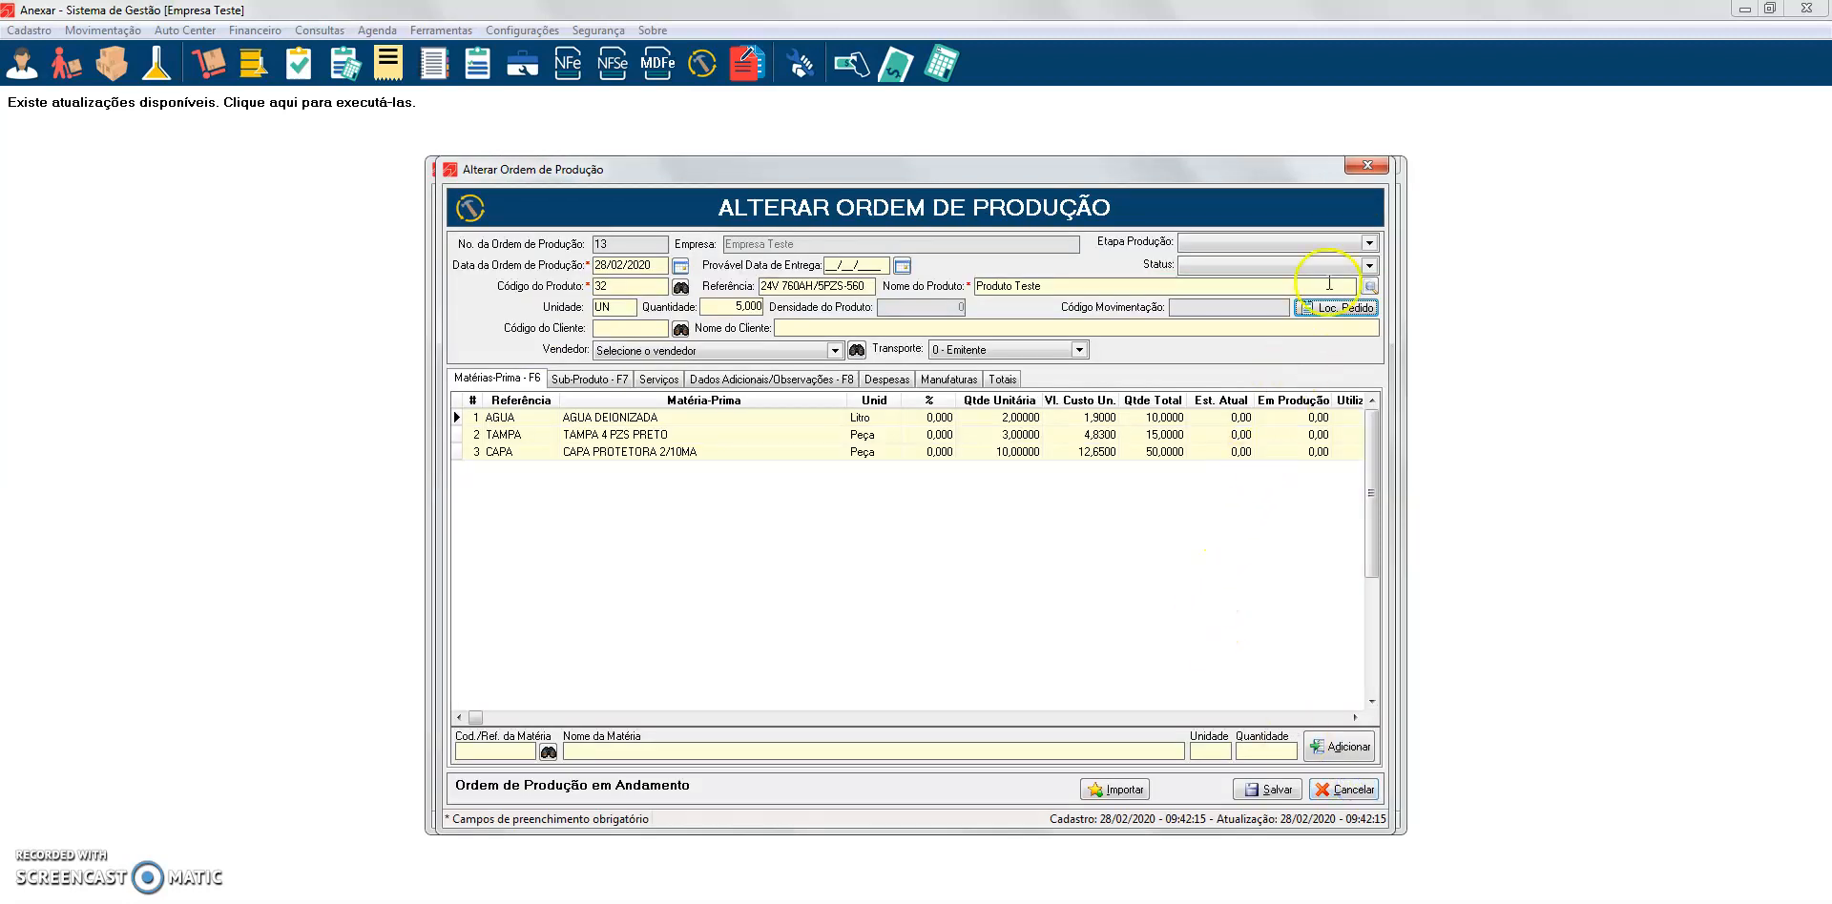
Examine the sources available for importing data into the production order, including Conserto, and leave without importing
{"action": "left_click", "coordinate": [1114, 790]}
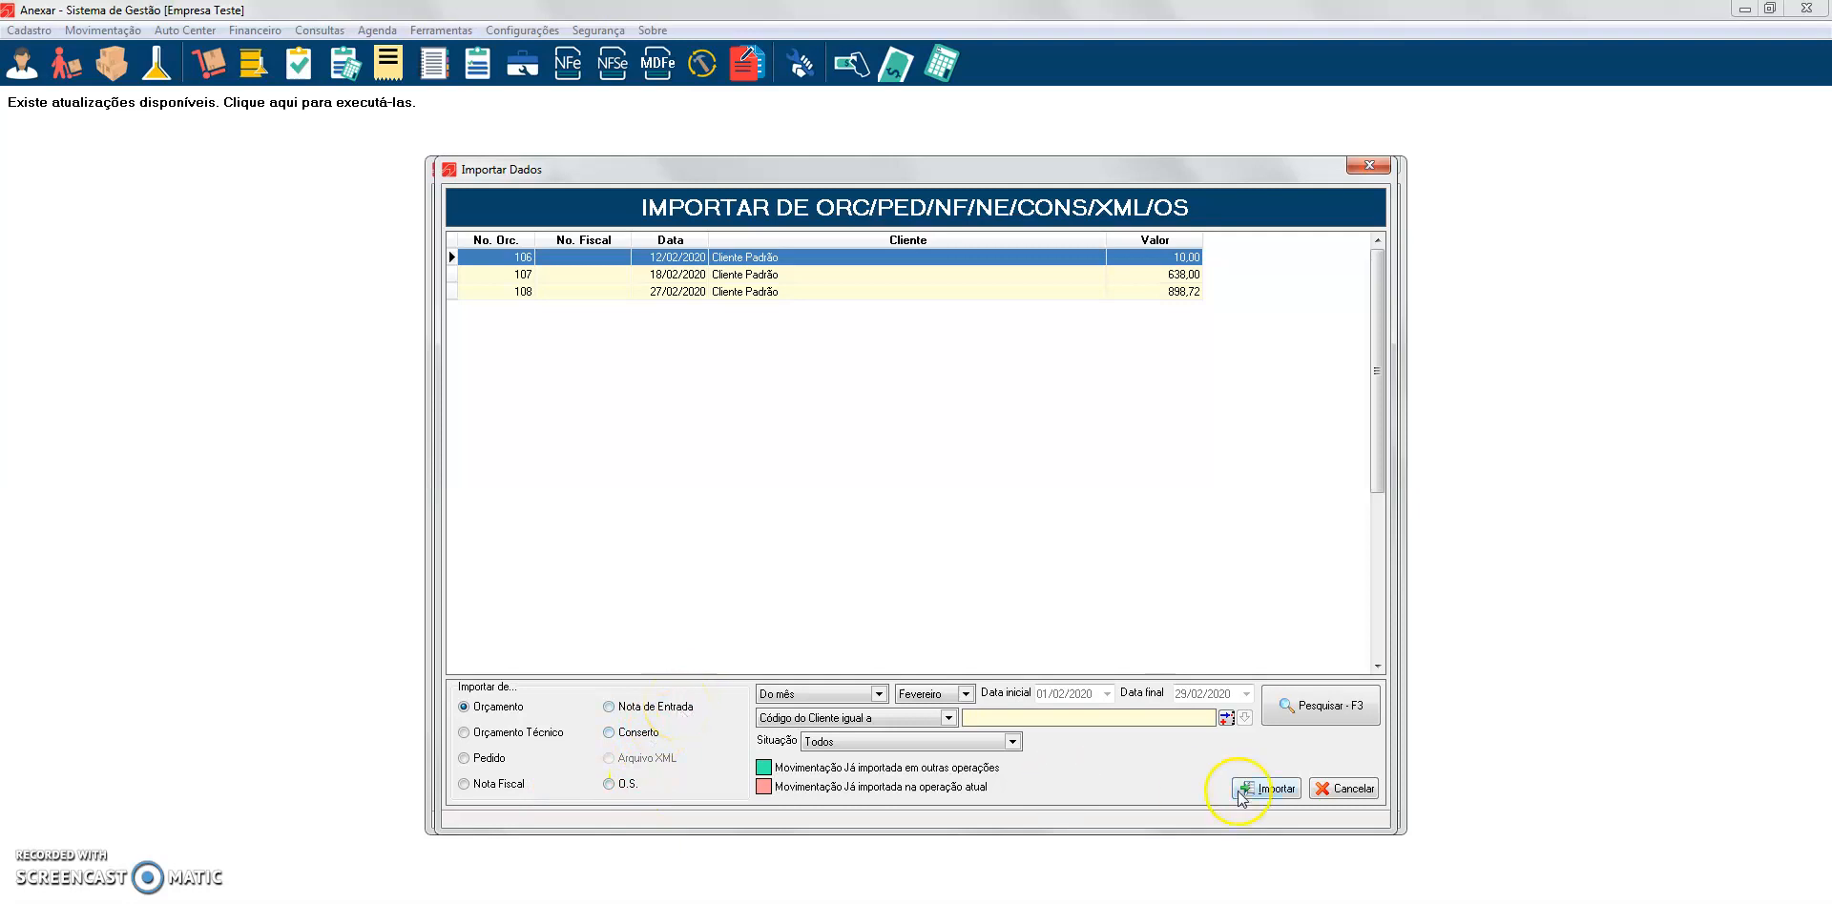
{"action": "left_click", "coordinate": [693, 739]}
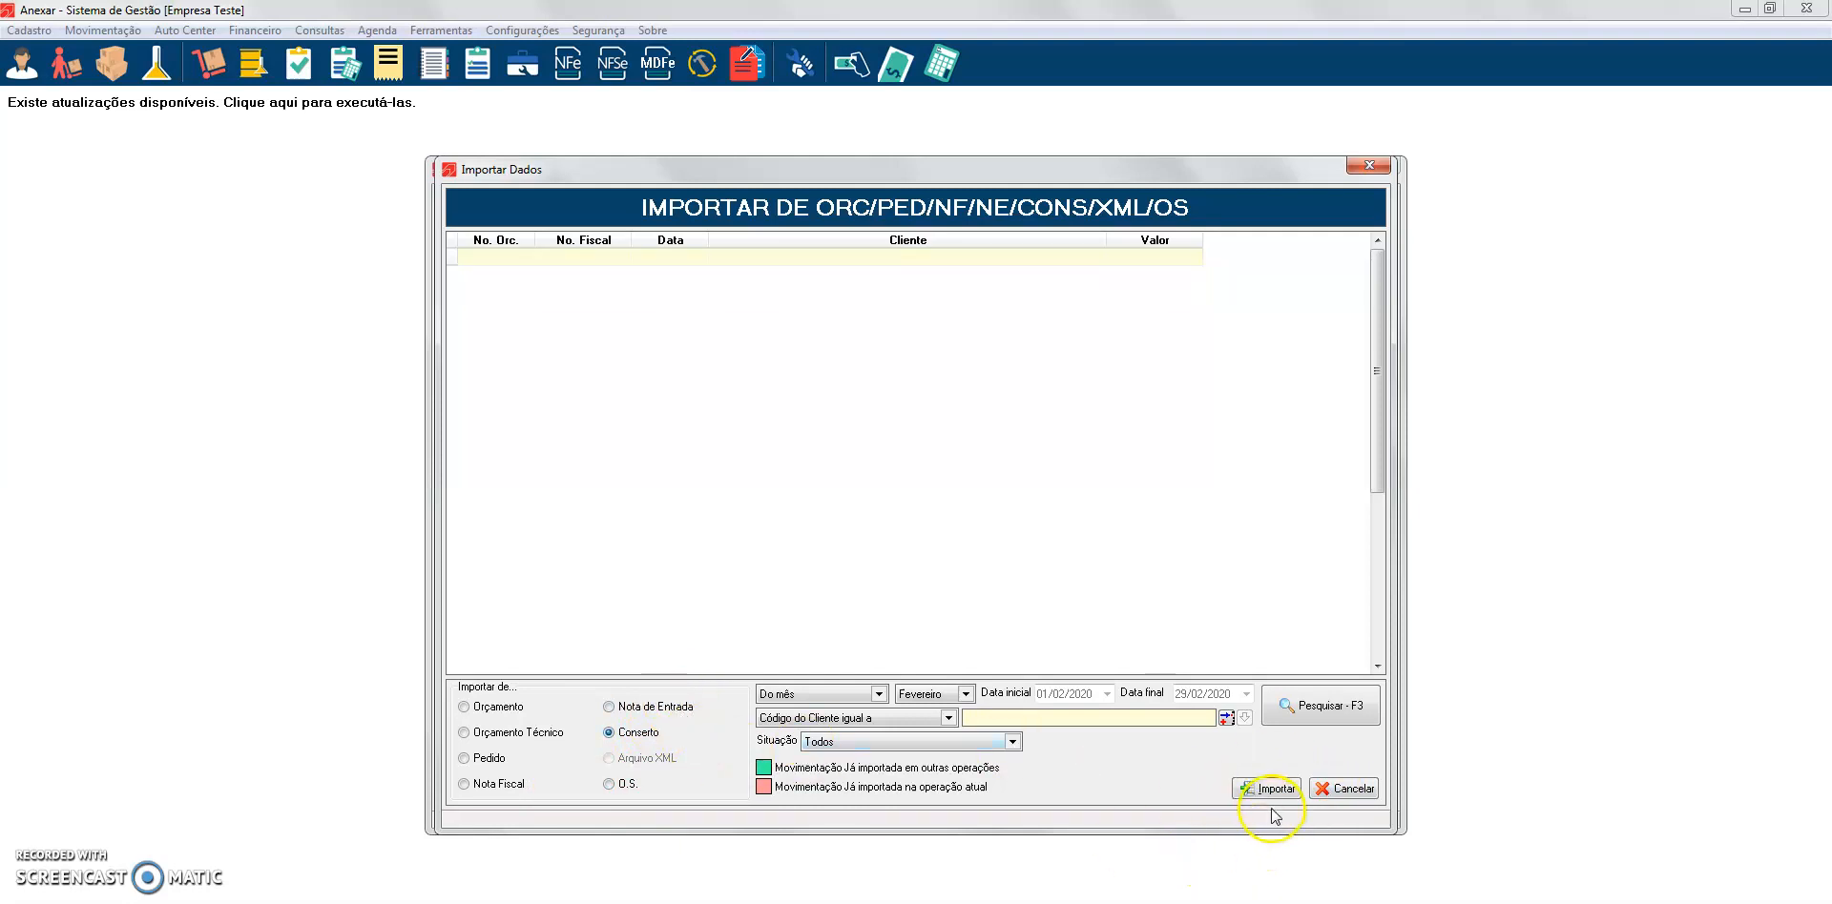
{"action": "left_click", "coordinate": [1331, 790]}
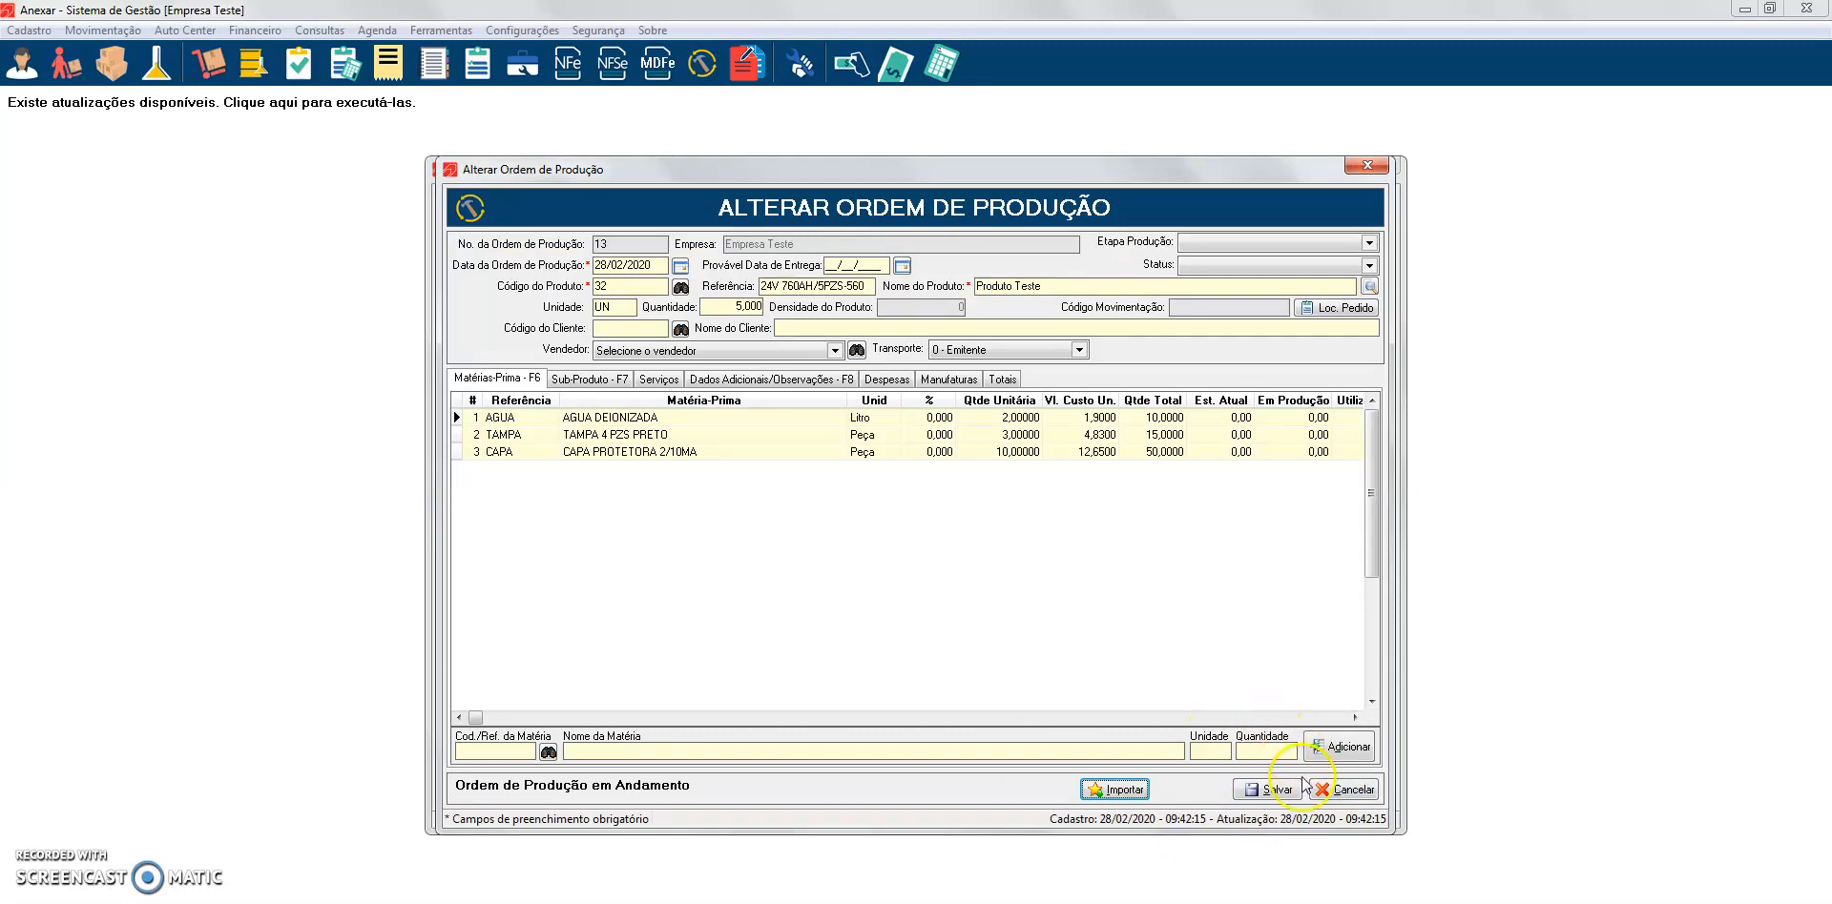
Save the production order for 5 units of Produto Teste, authorizing it with the user login and password
{"action": "left_click", "coordinate": [1273, 791]}
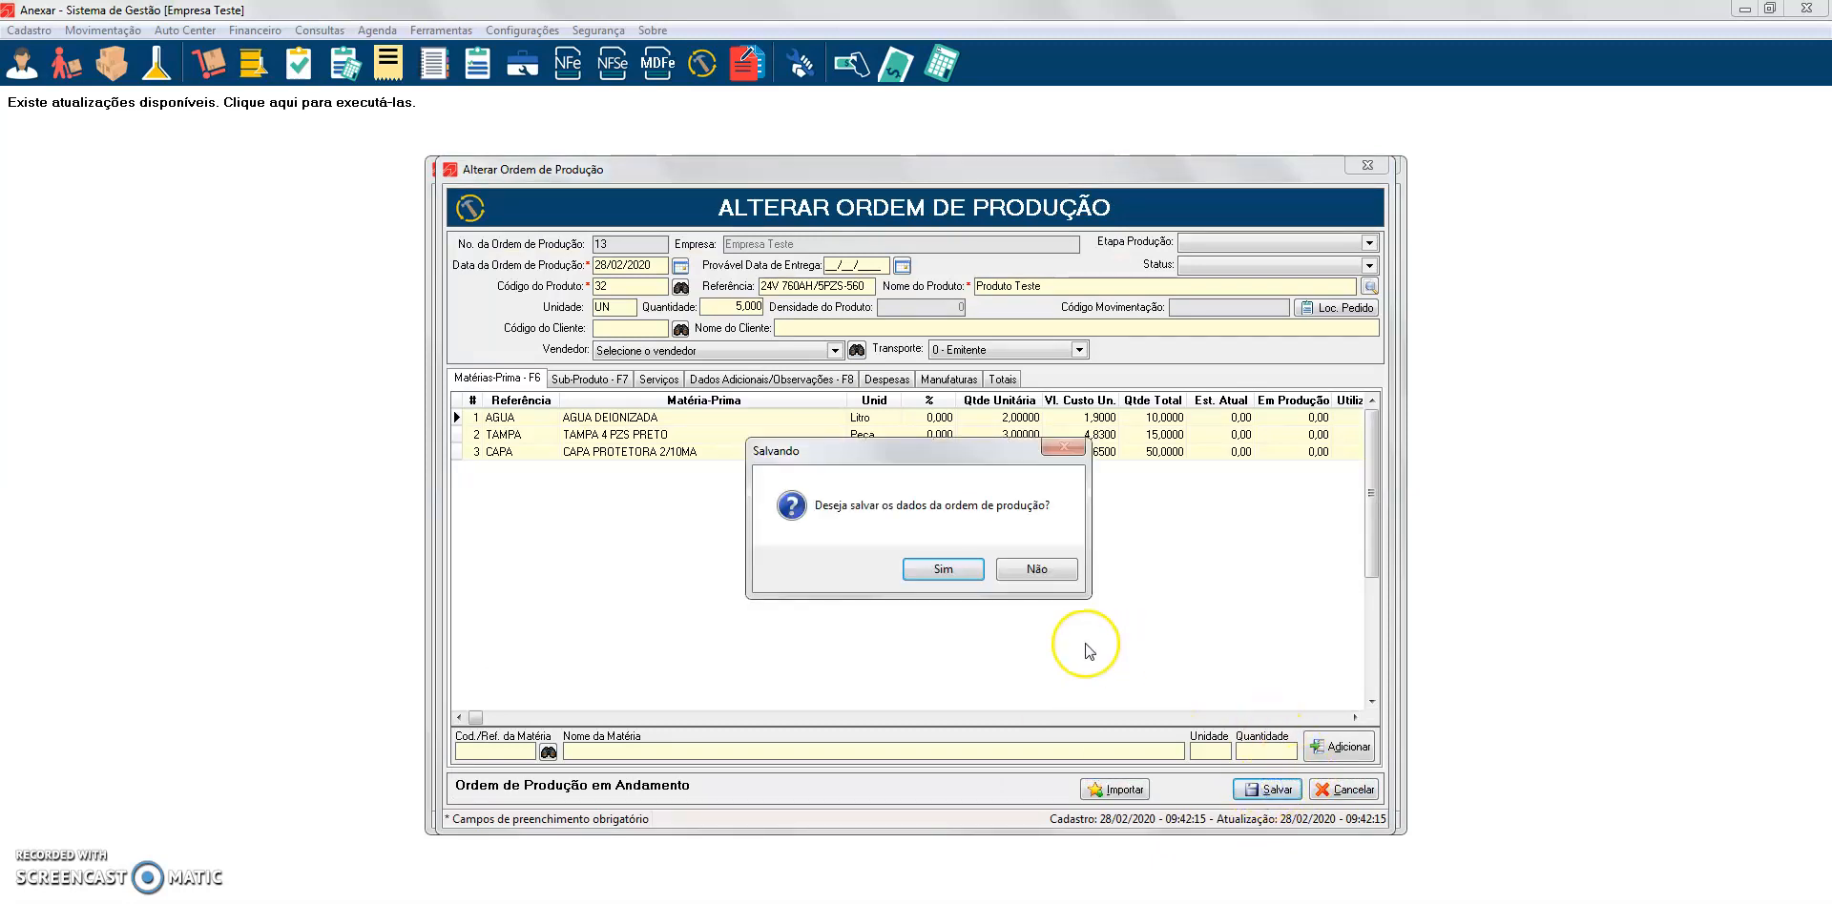
{"action": "key", "text": "Return"}
{"action": "type", "text": "1"}
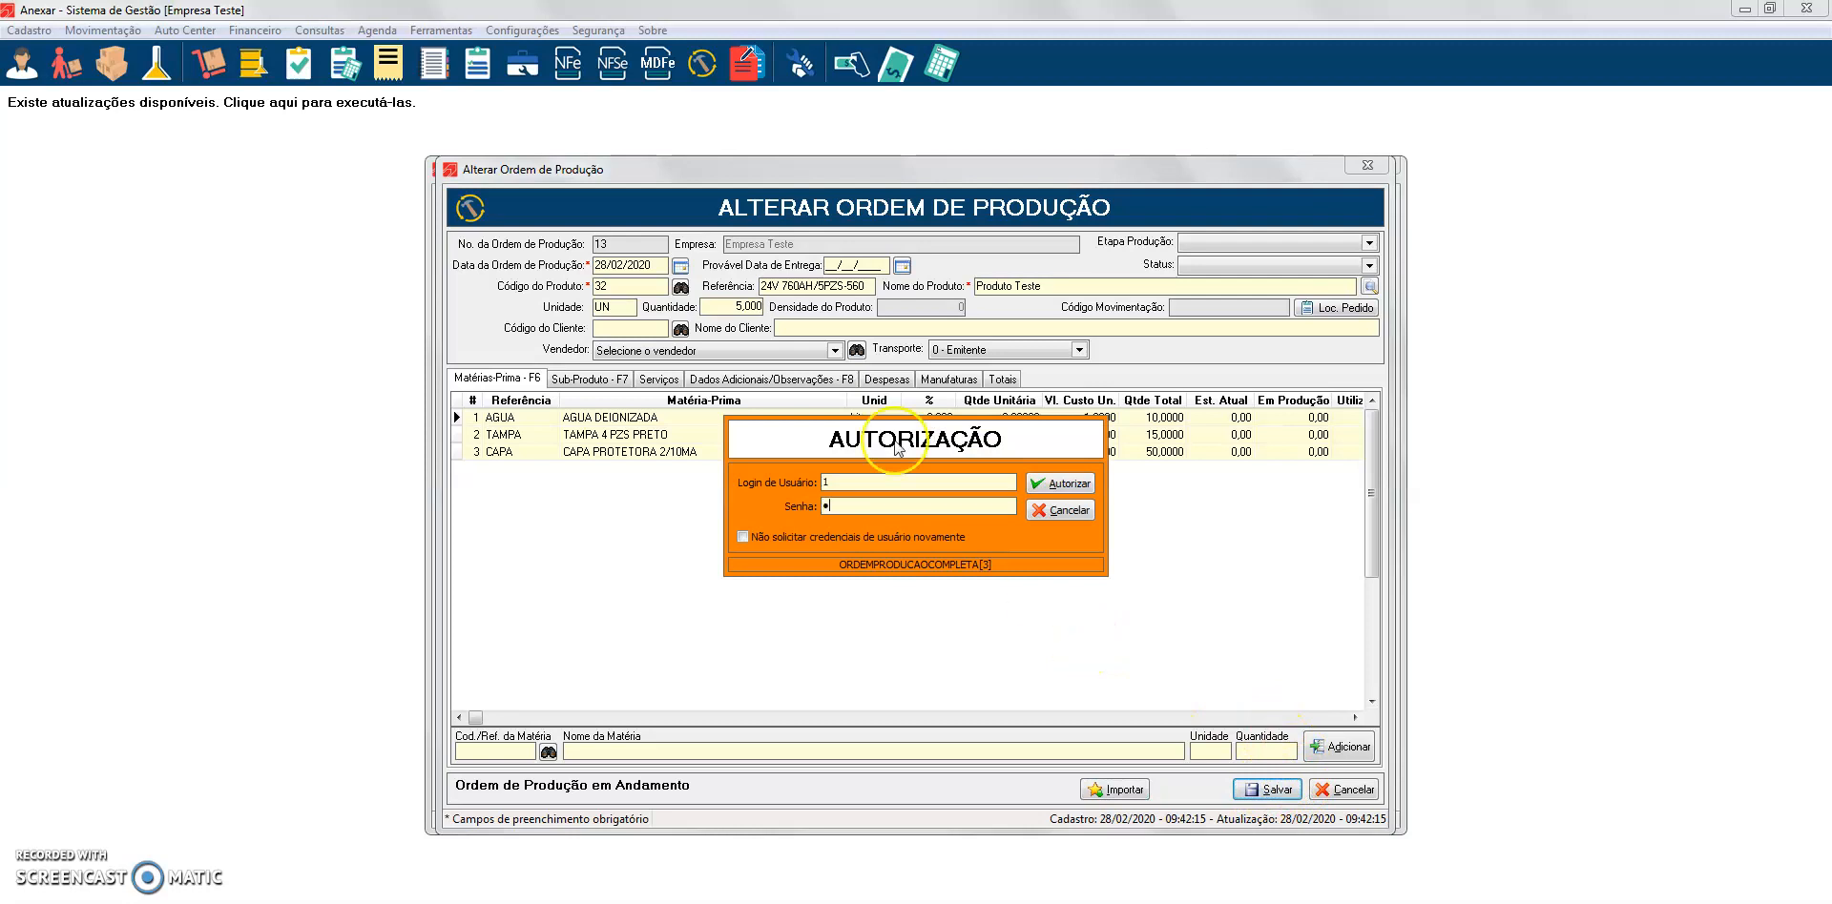
{"action": "left_click", "coordinate": [1060, 484]}
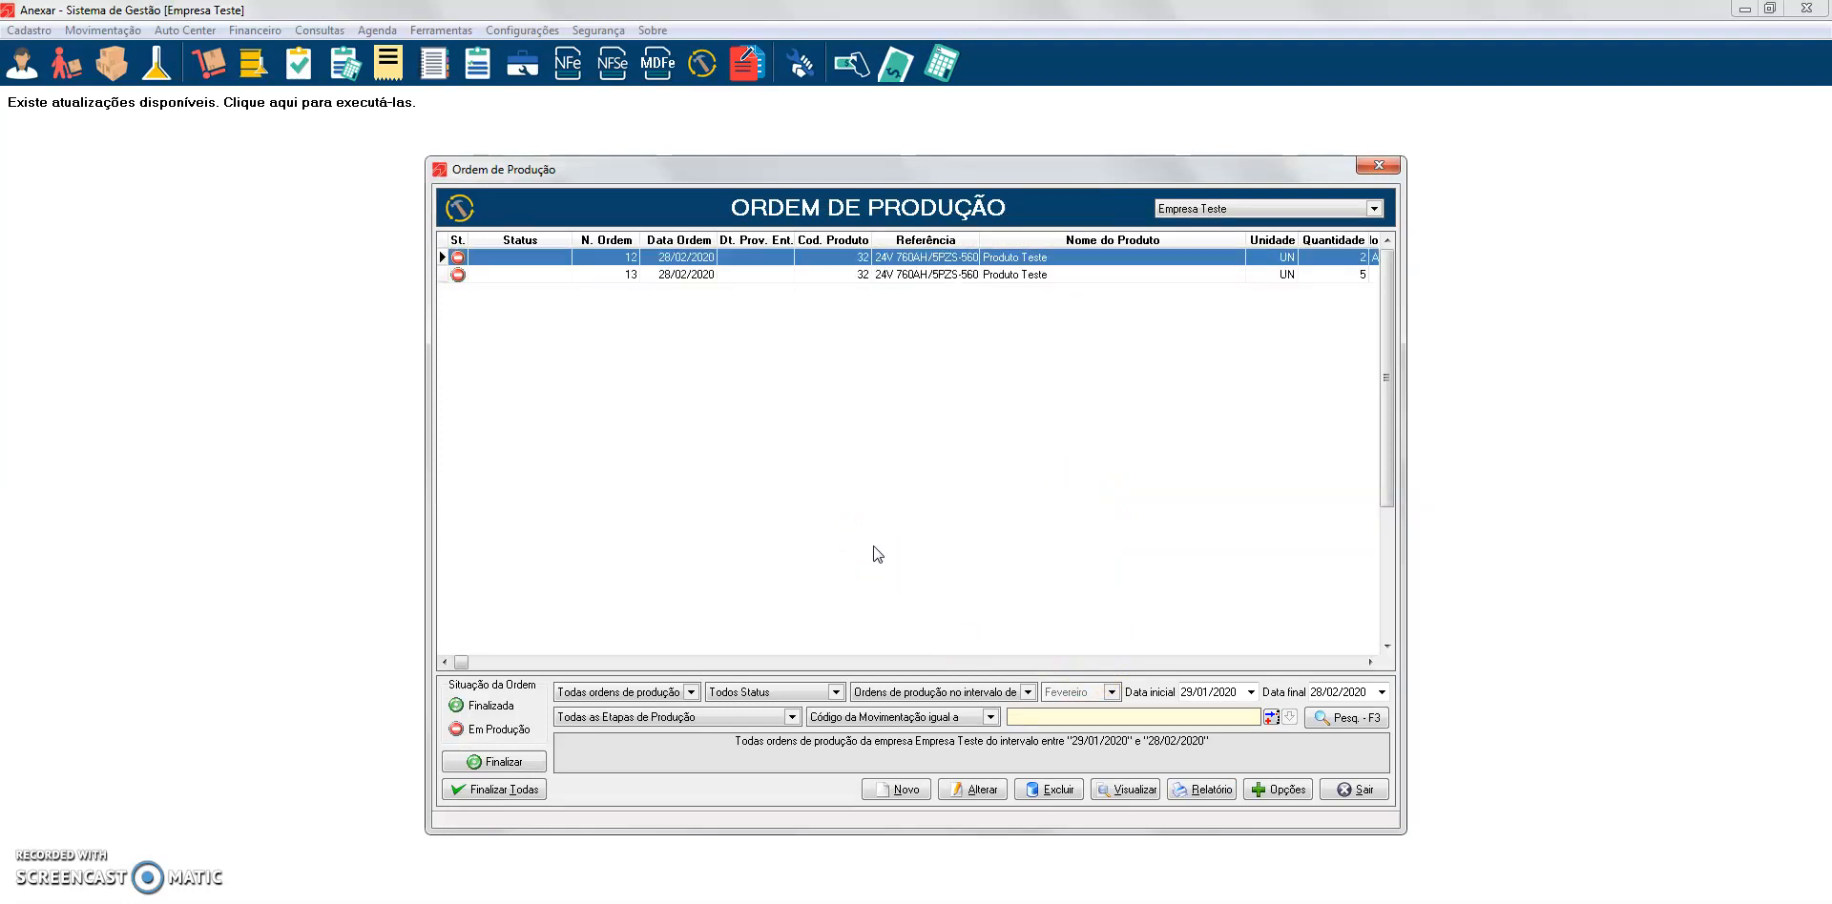
Review the additional production order options, Gerar Manufatura and Exportar Excel (Análise PCP), and return to the order list
{"action": "left_click", "coordinate": [1281, 794]}
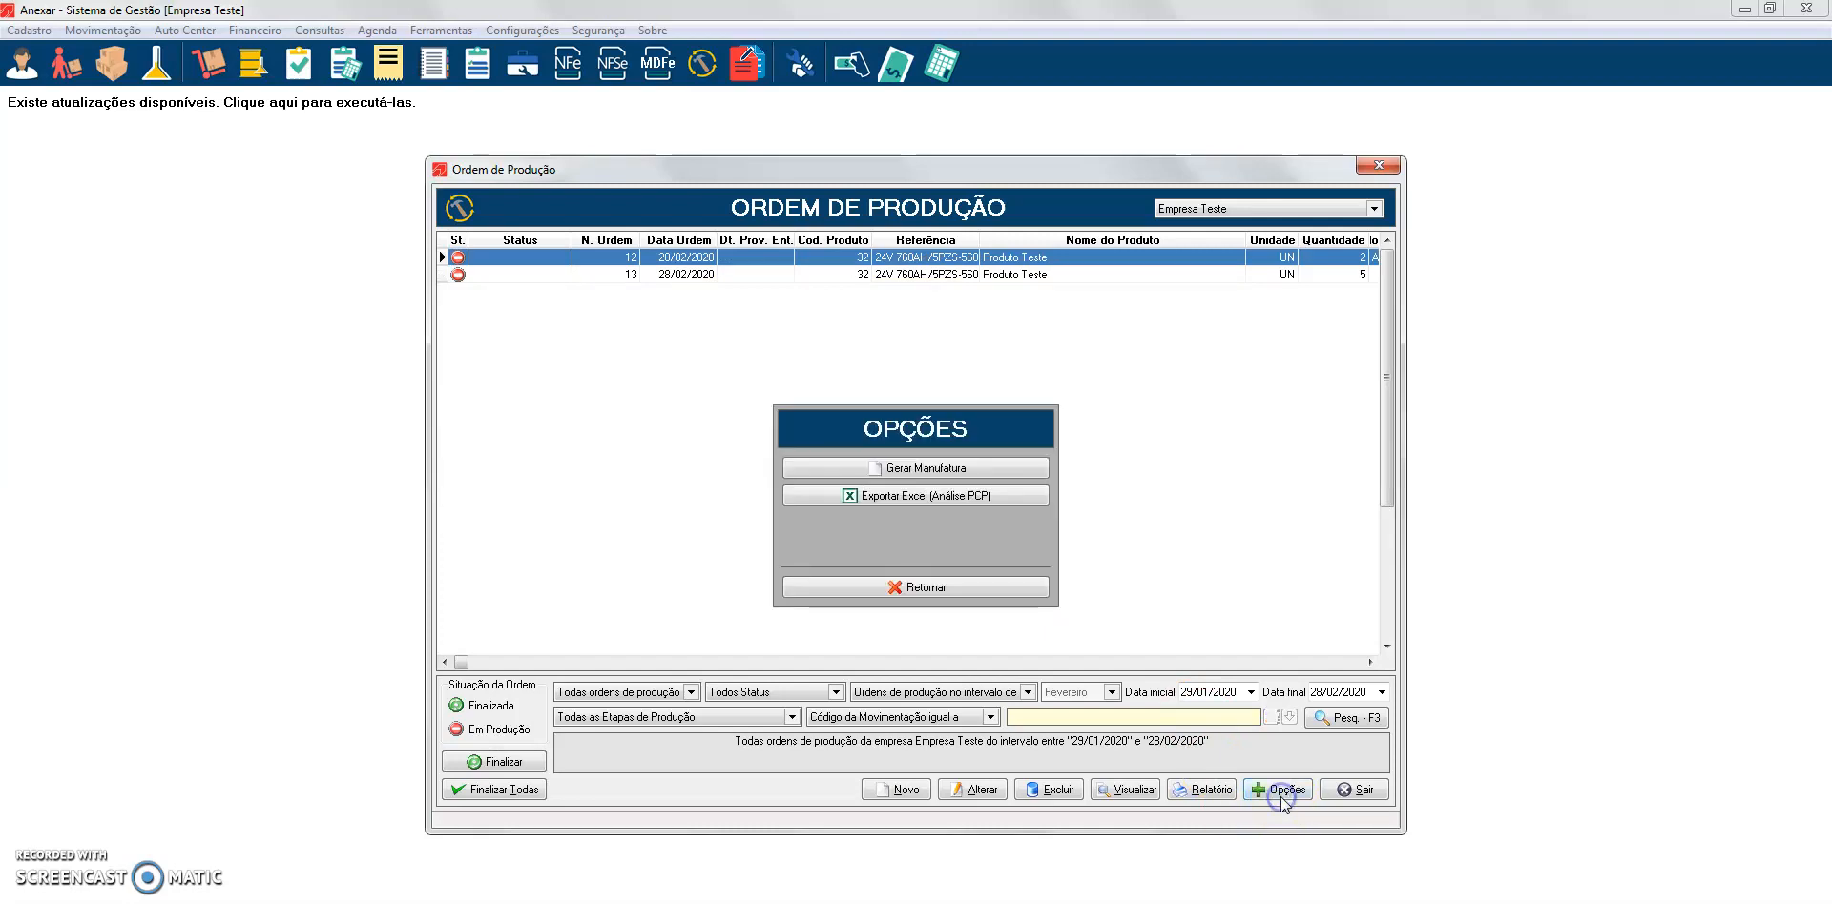
{"action": "left_click", "coordinate": [1002, 496]}
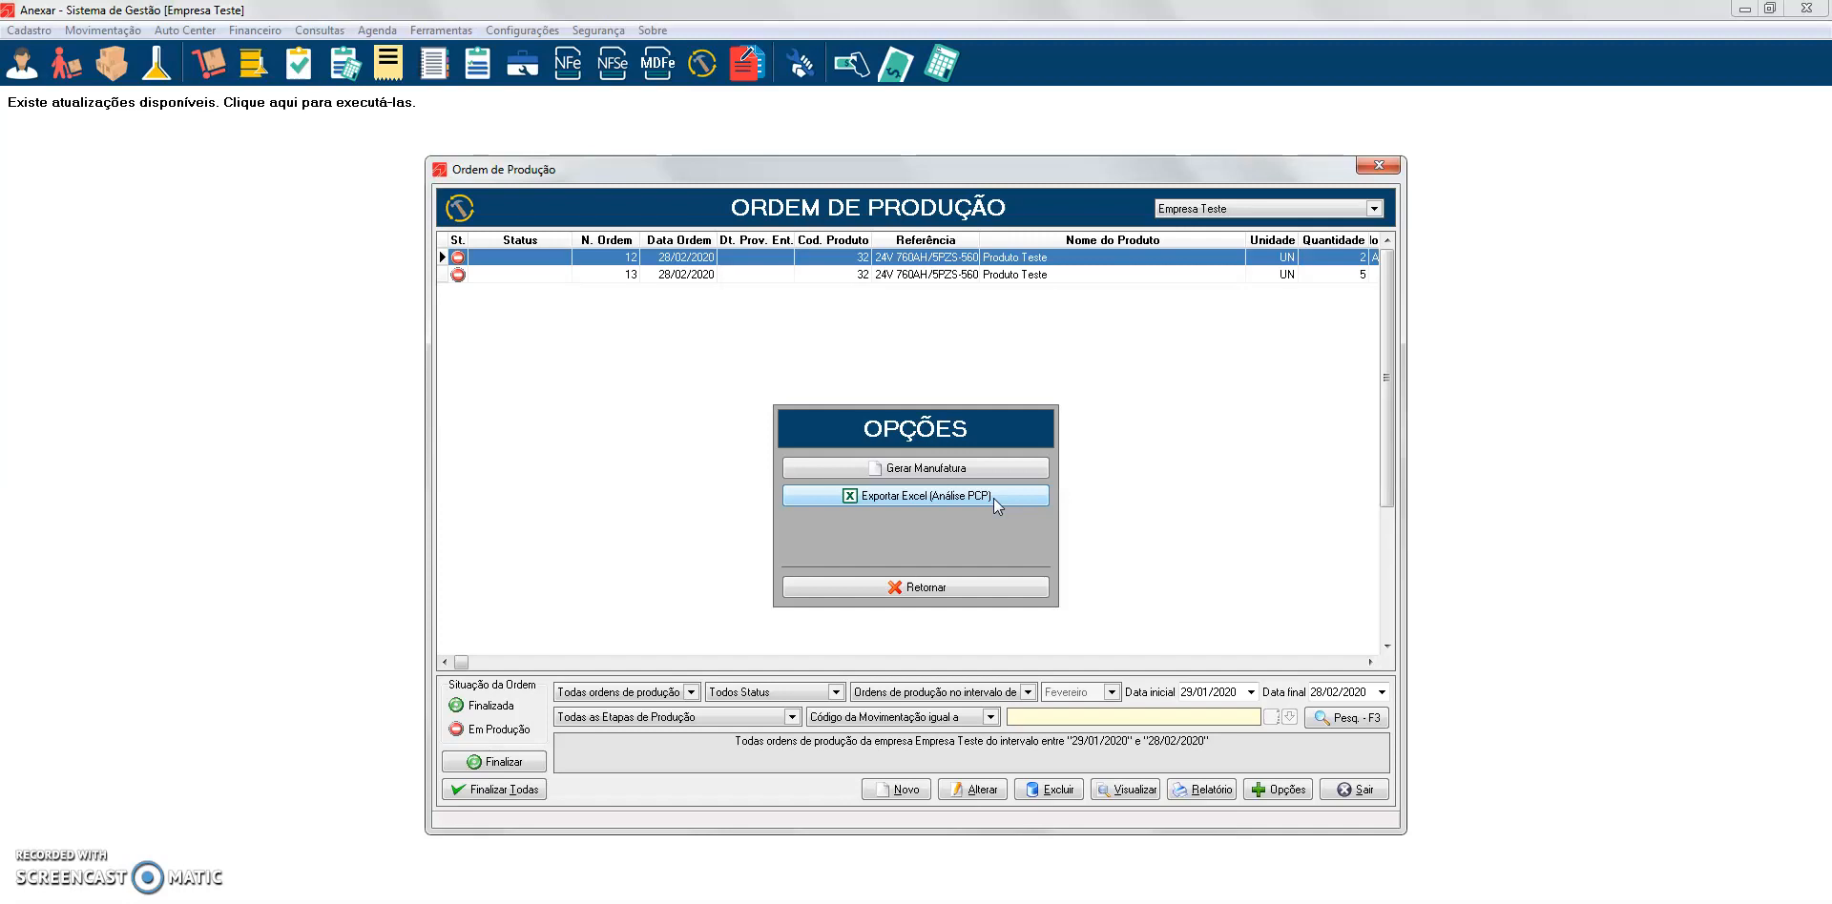
{"action": "left_click", "coordinate": [996, 472]}
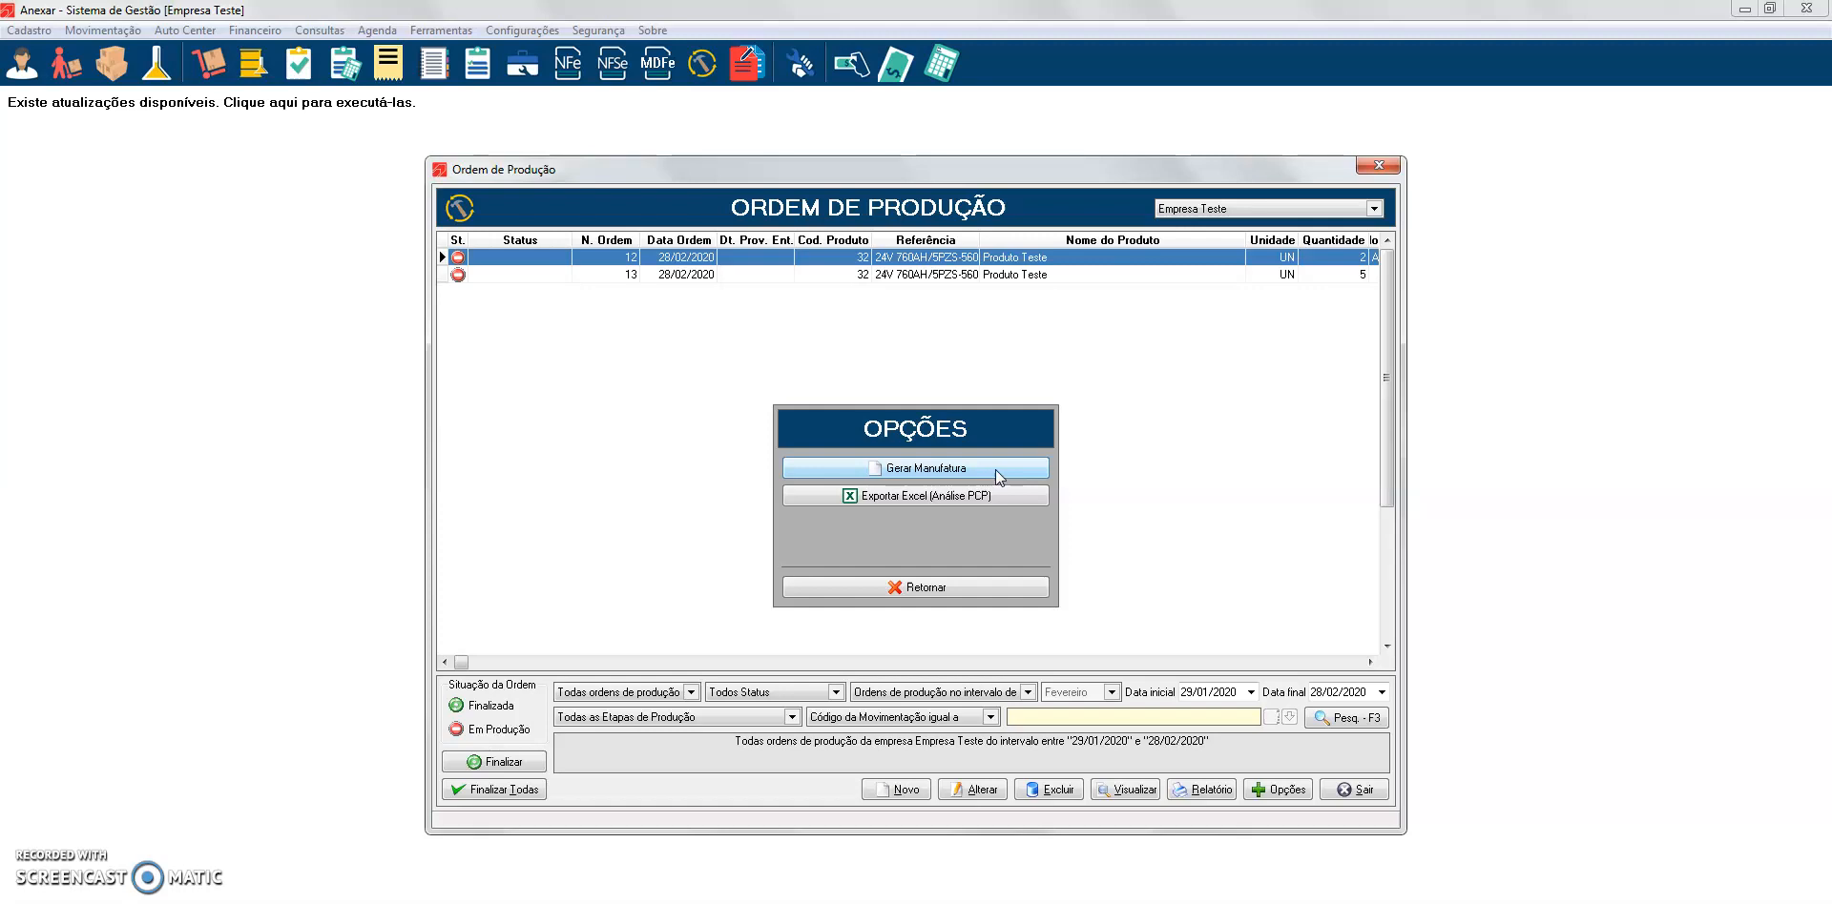
{"action": "left_click", "coordinate": [954, 585]}
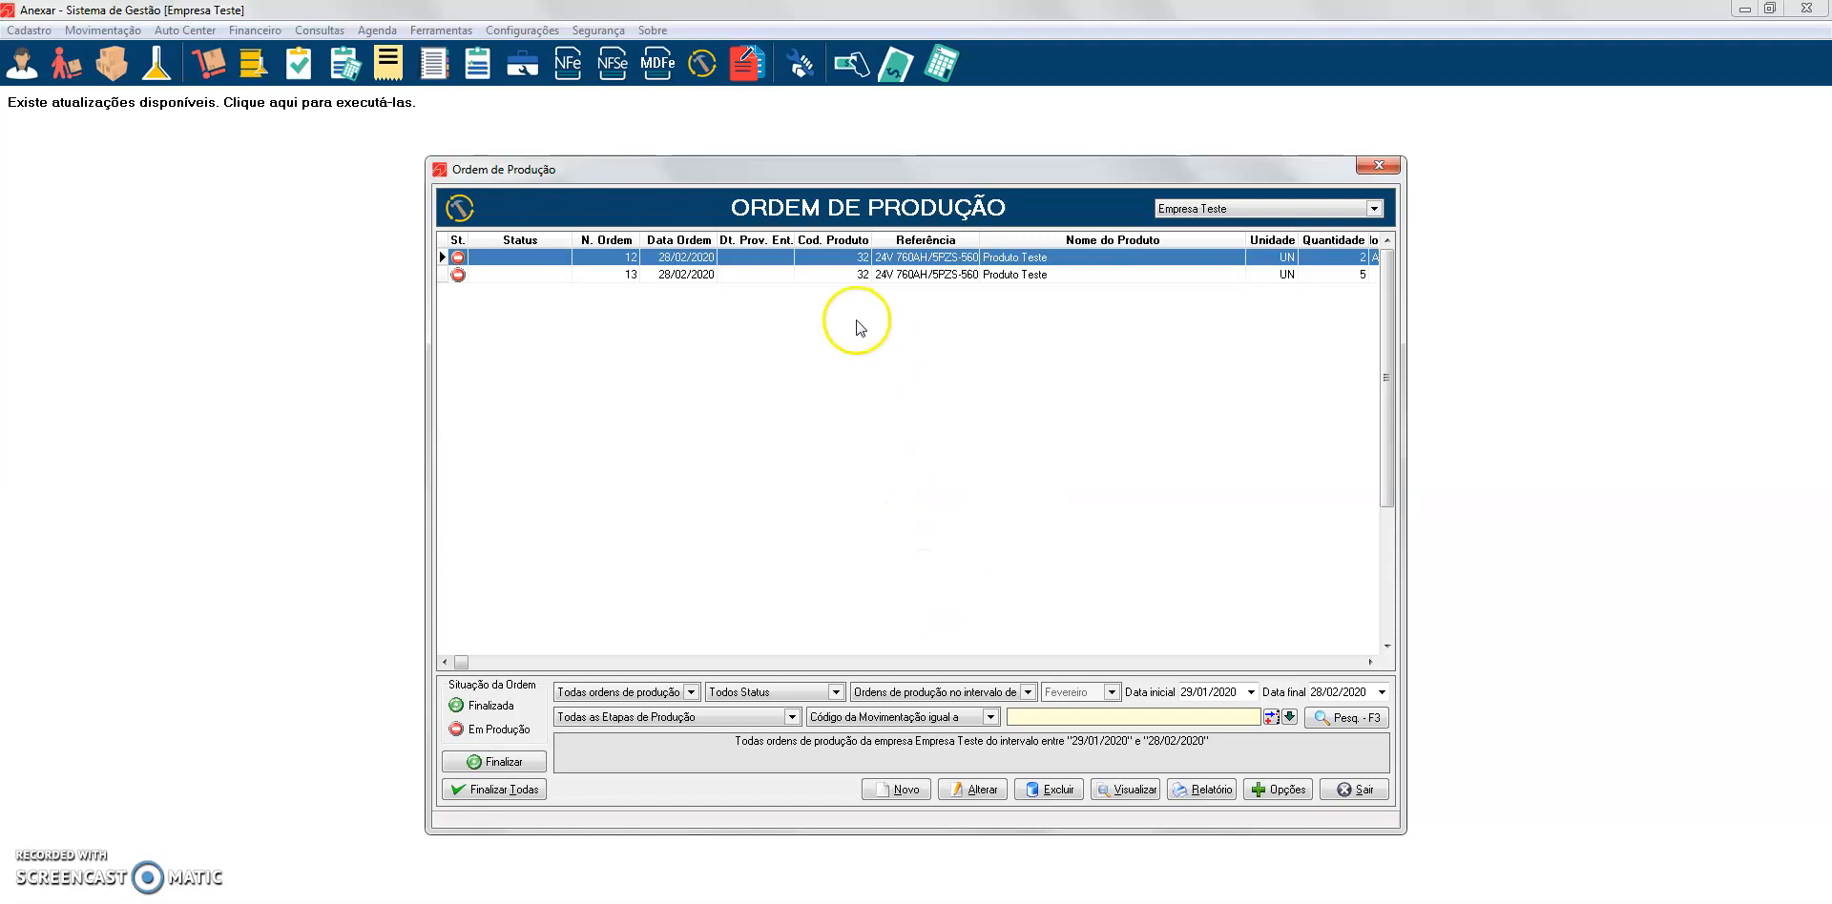
Set the status of the 2-unit Produto Teste production order to Aguardando Liberação and save the order
{"action": "left_click", "coordinate": [911, 363]}
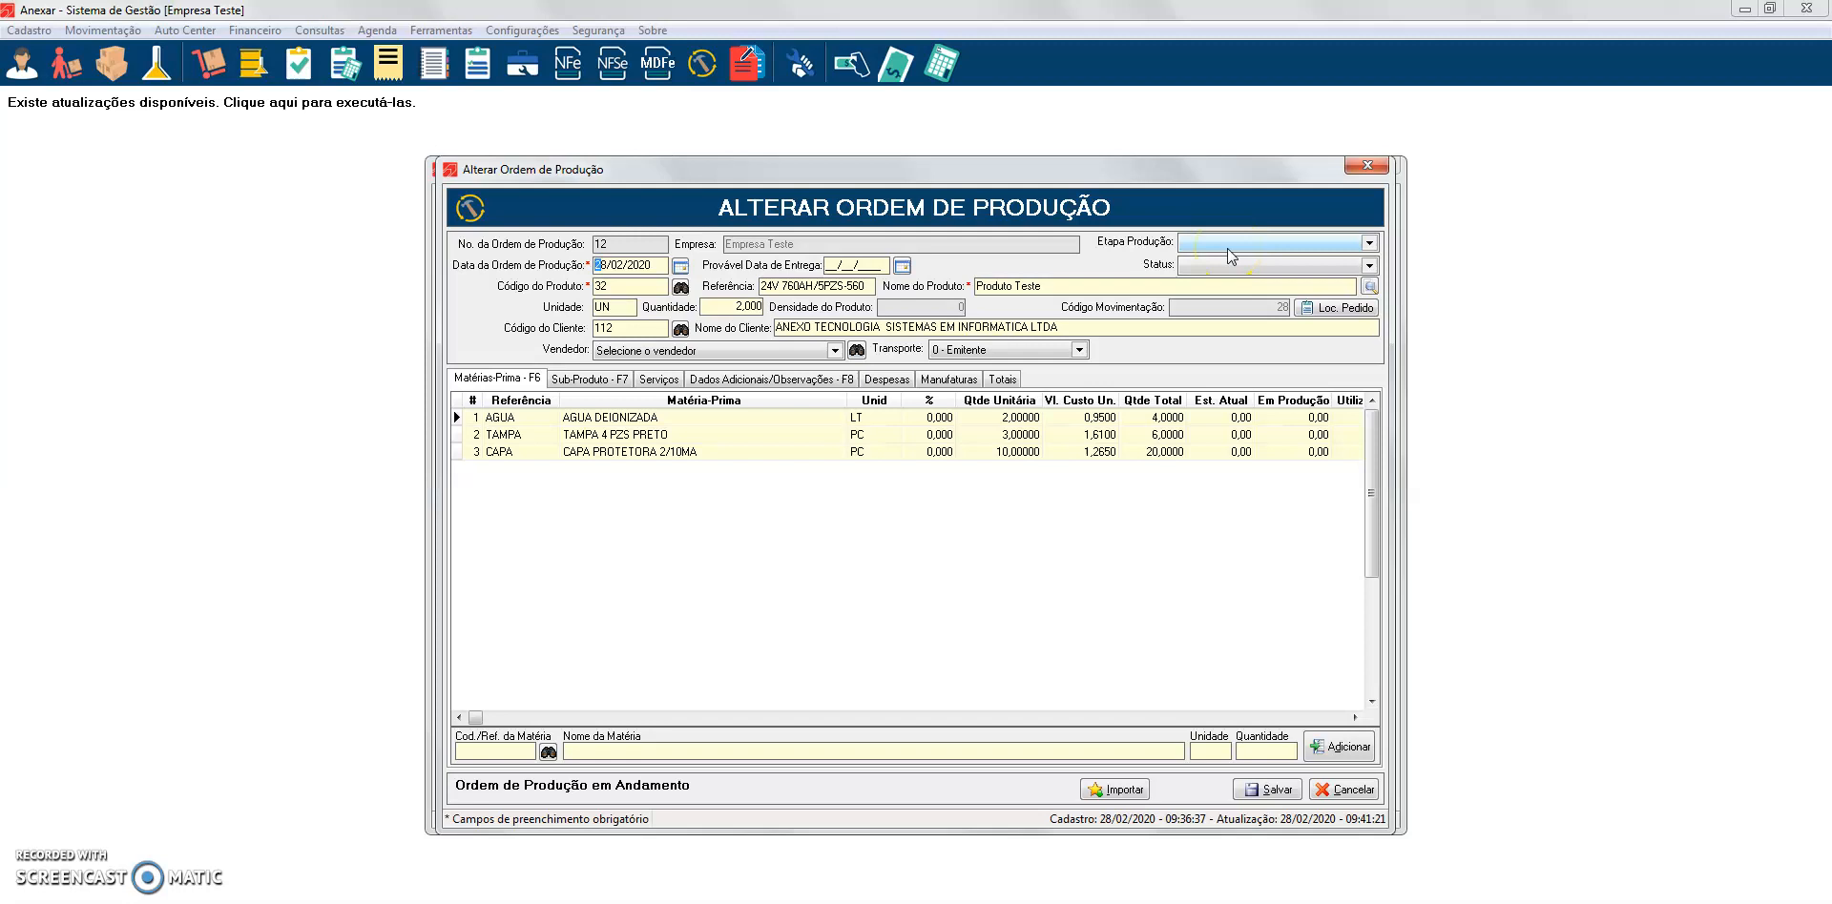
{"action": "left_click", "coordinate": [1262, 267]}
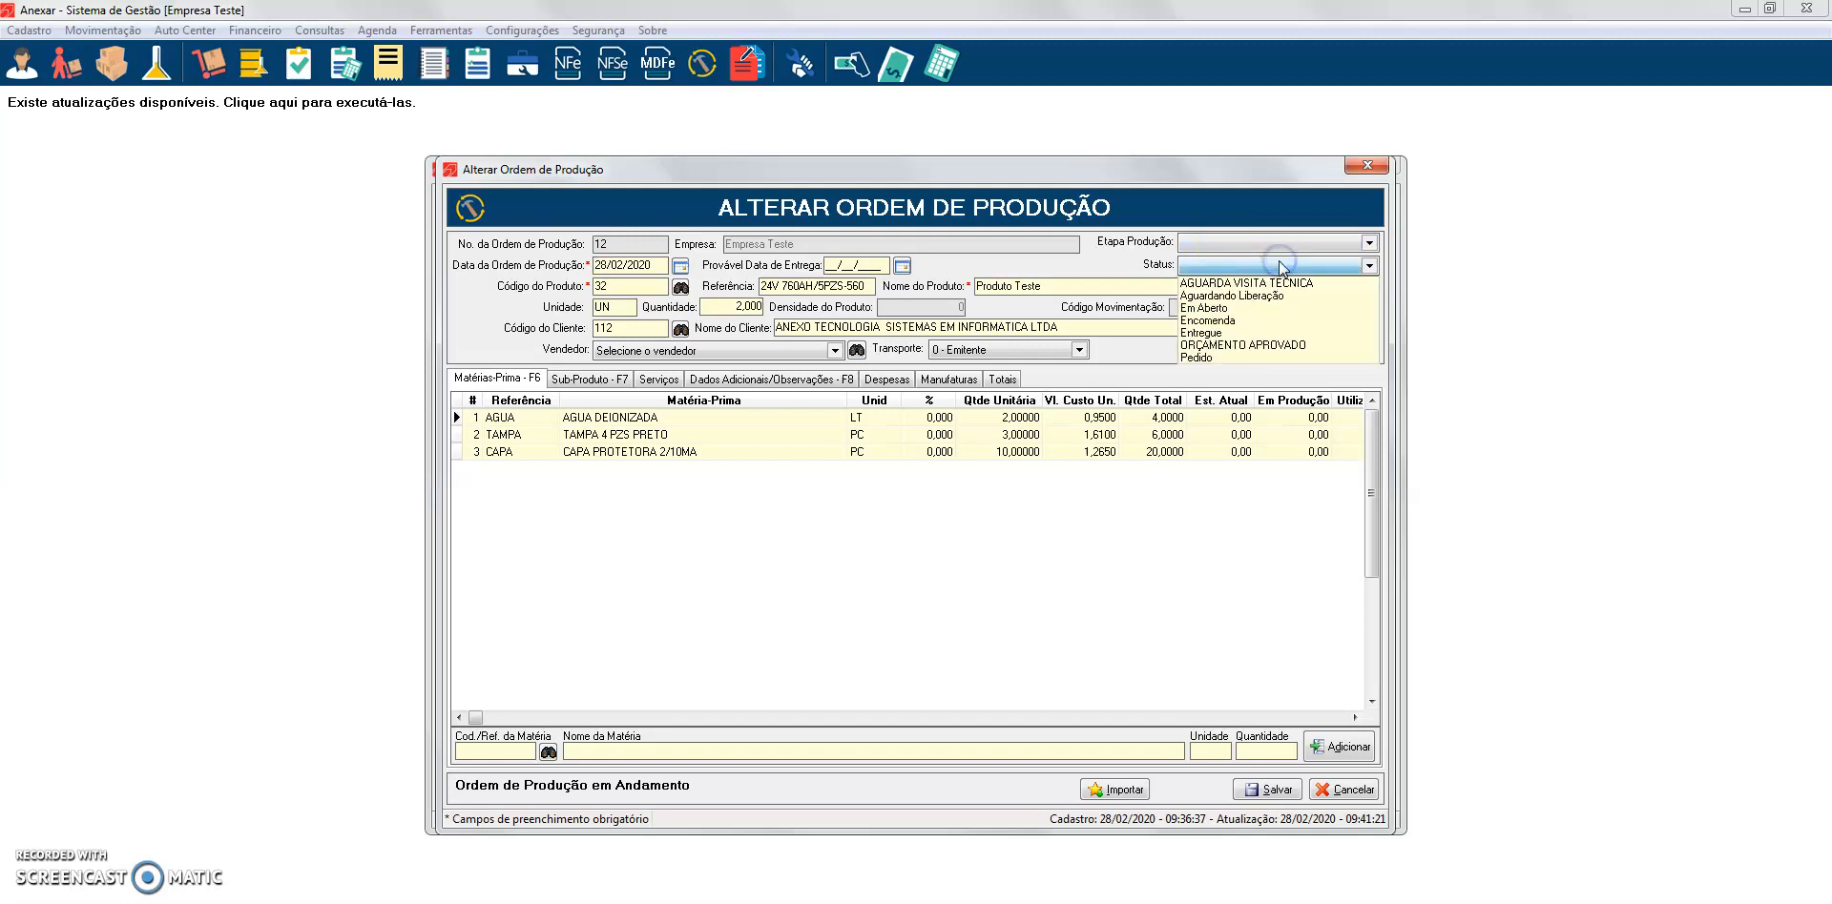
{"action": "left_click", "coordinate": [1311, 308]}
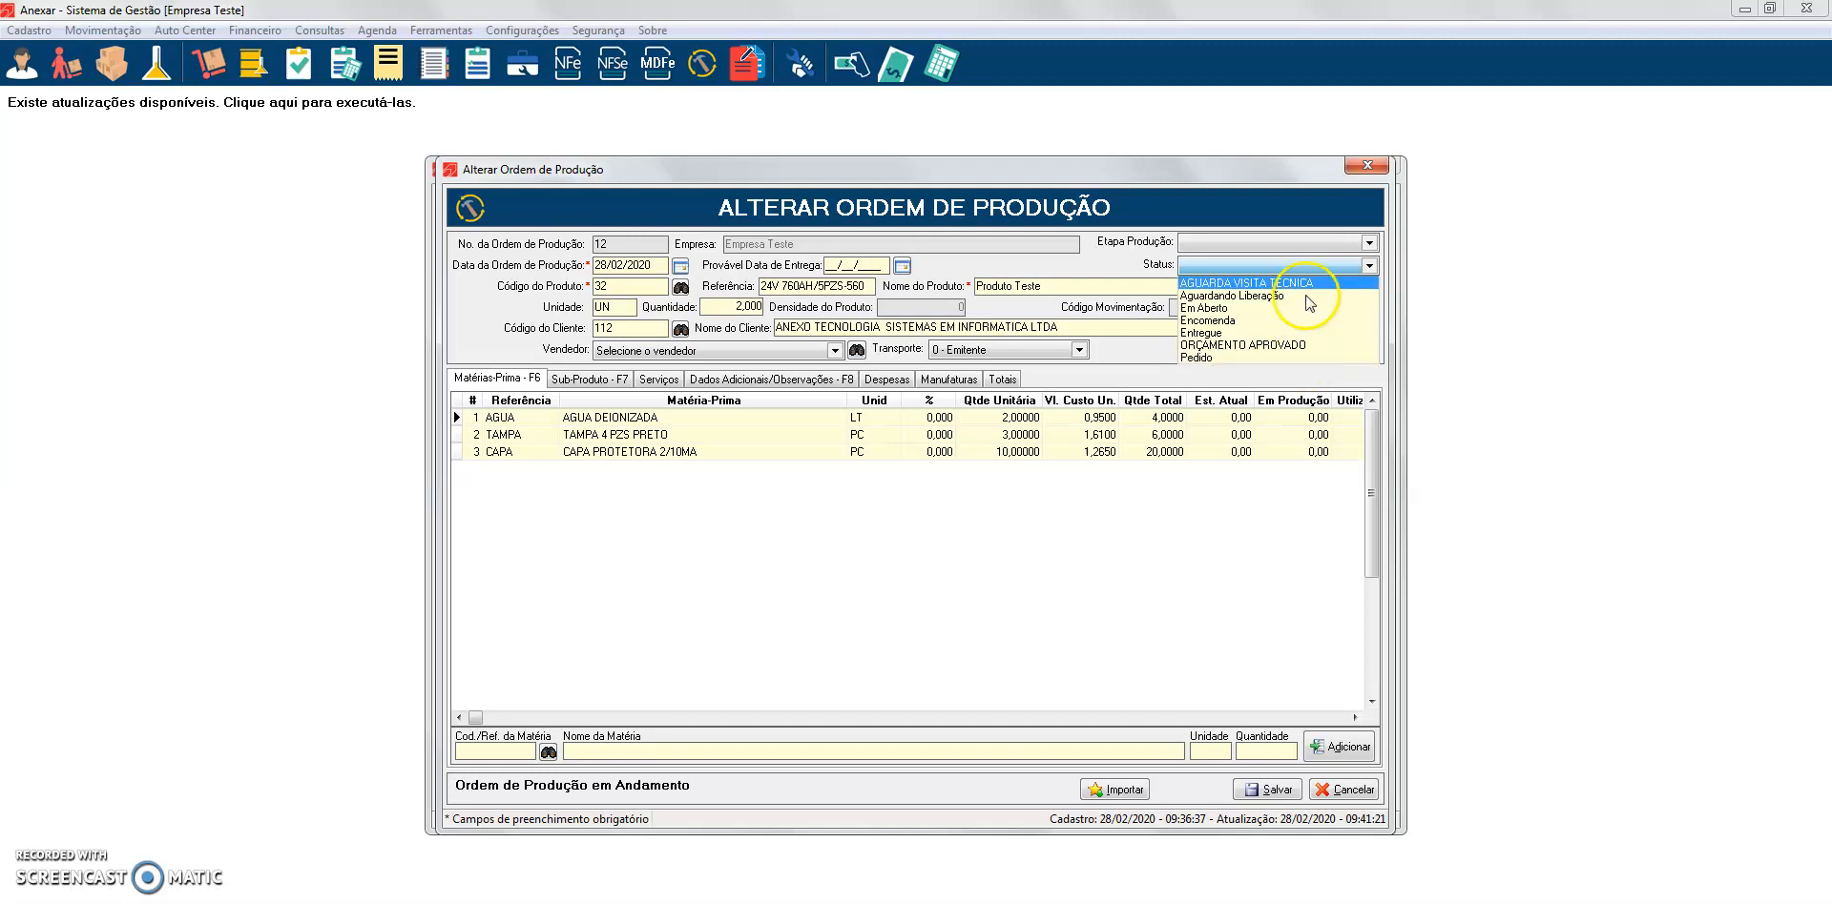
{"action": "left_click", "coordinate": [1324, 244]}
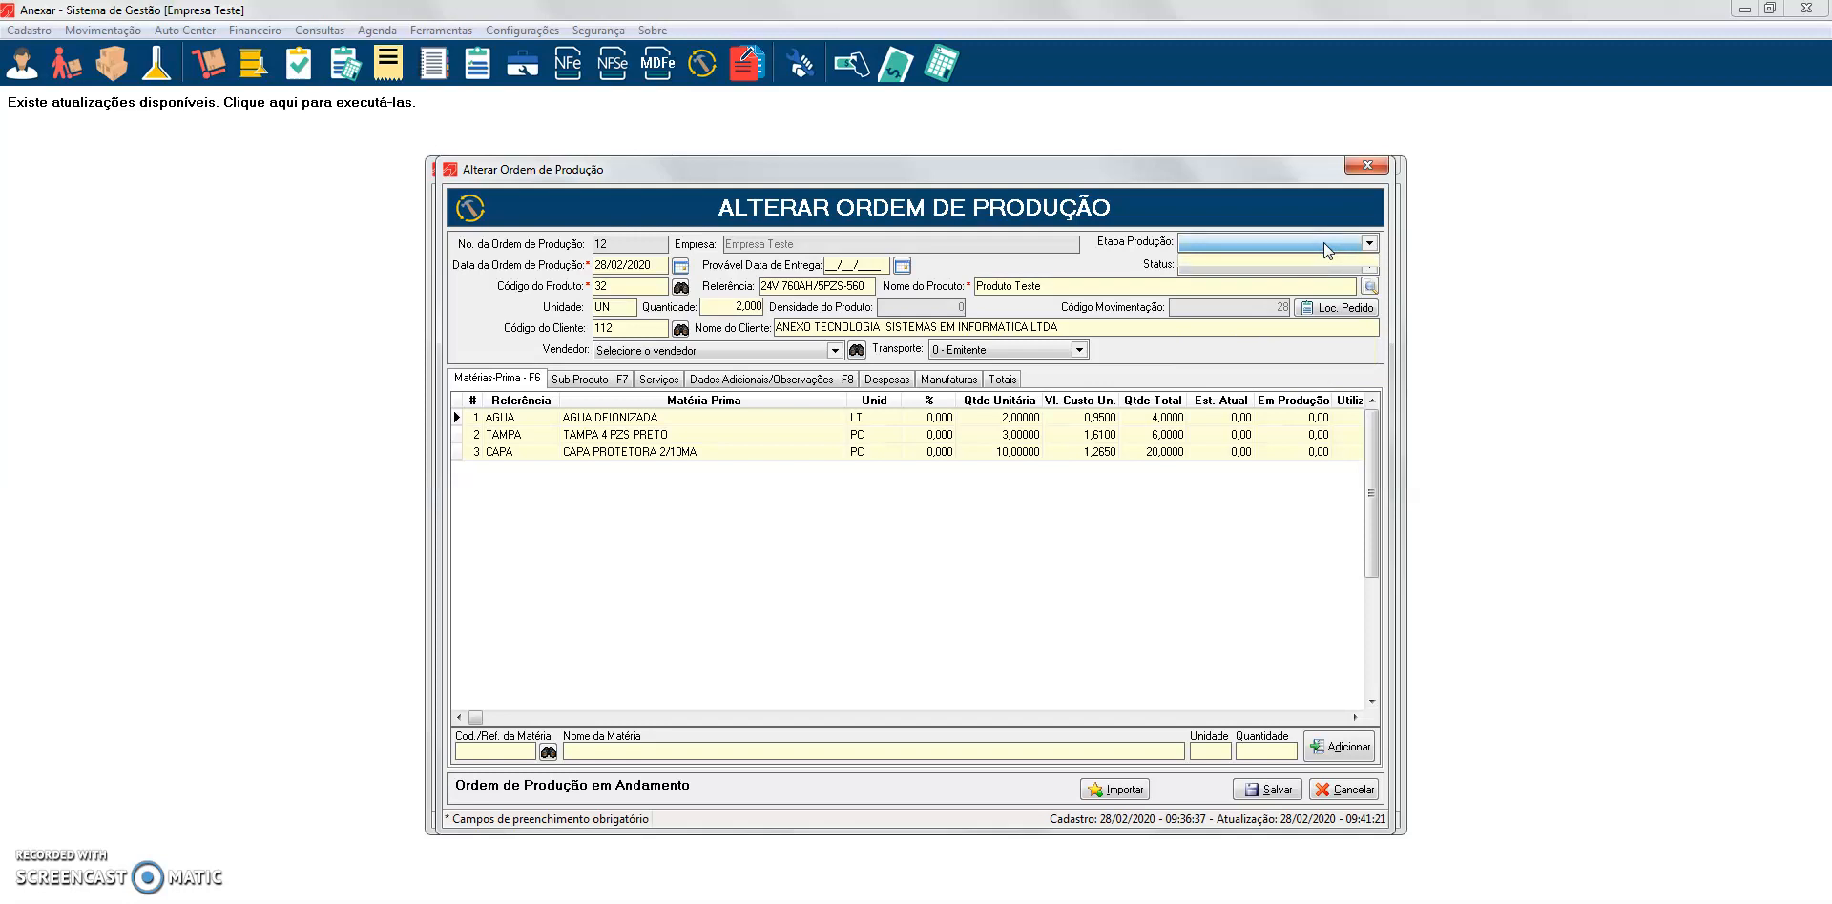
{"action": "left_click", "coordinate": [1315, 265]}
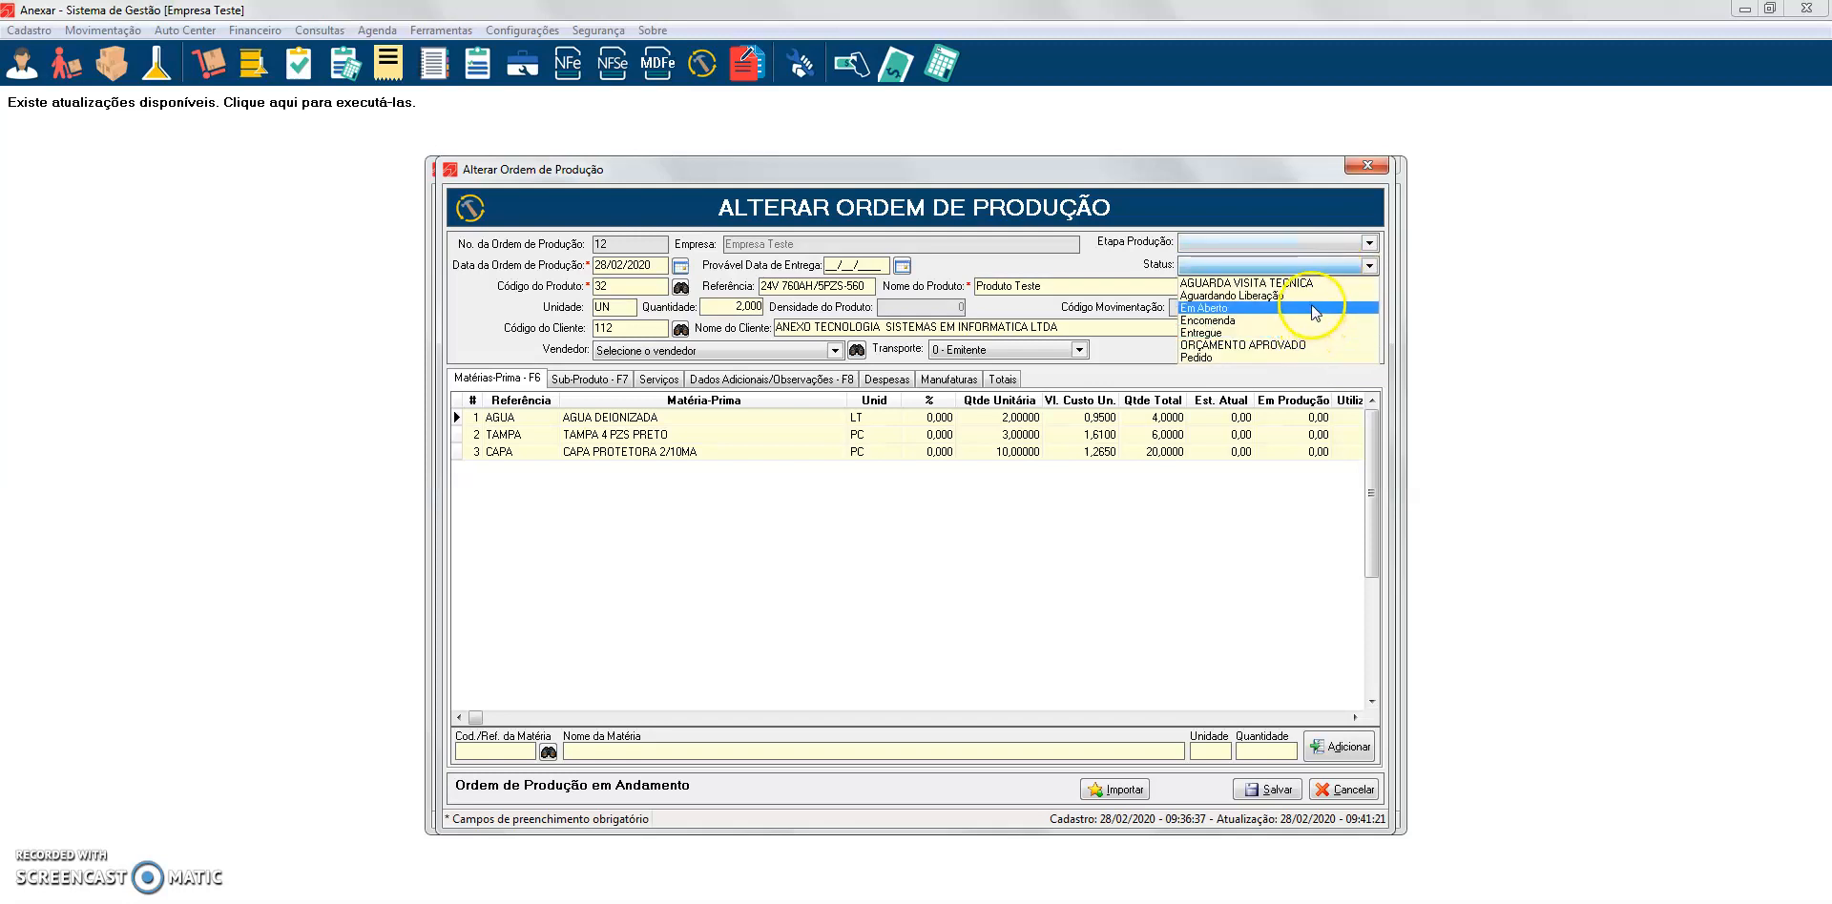
{"action": "left_click", "coordinate": [1313, 297]}
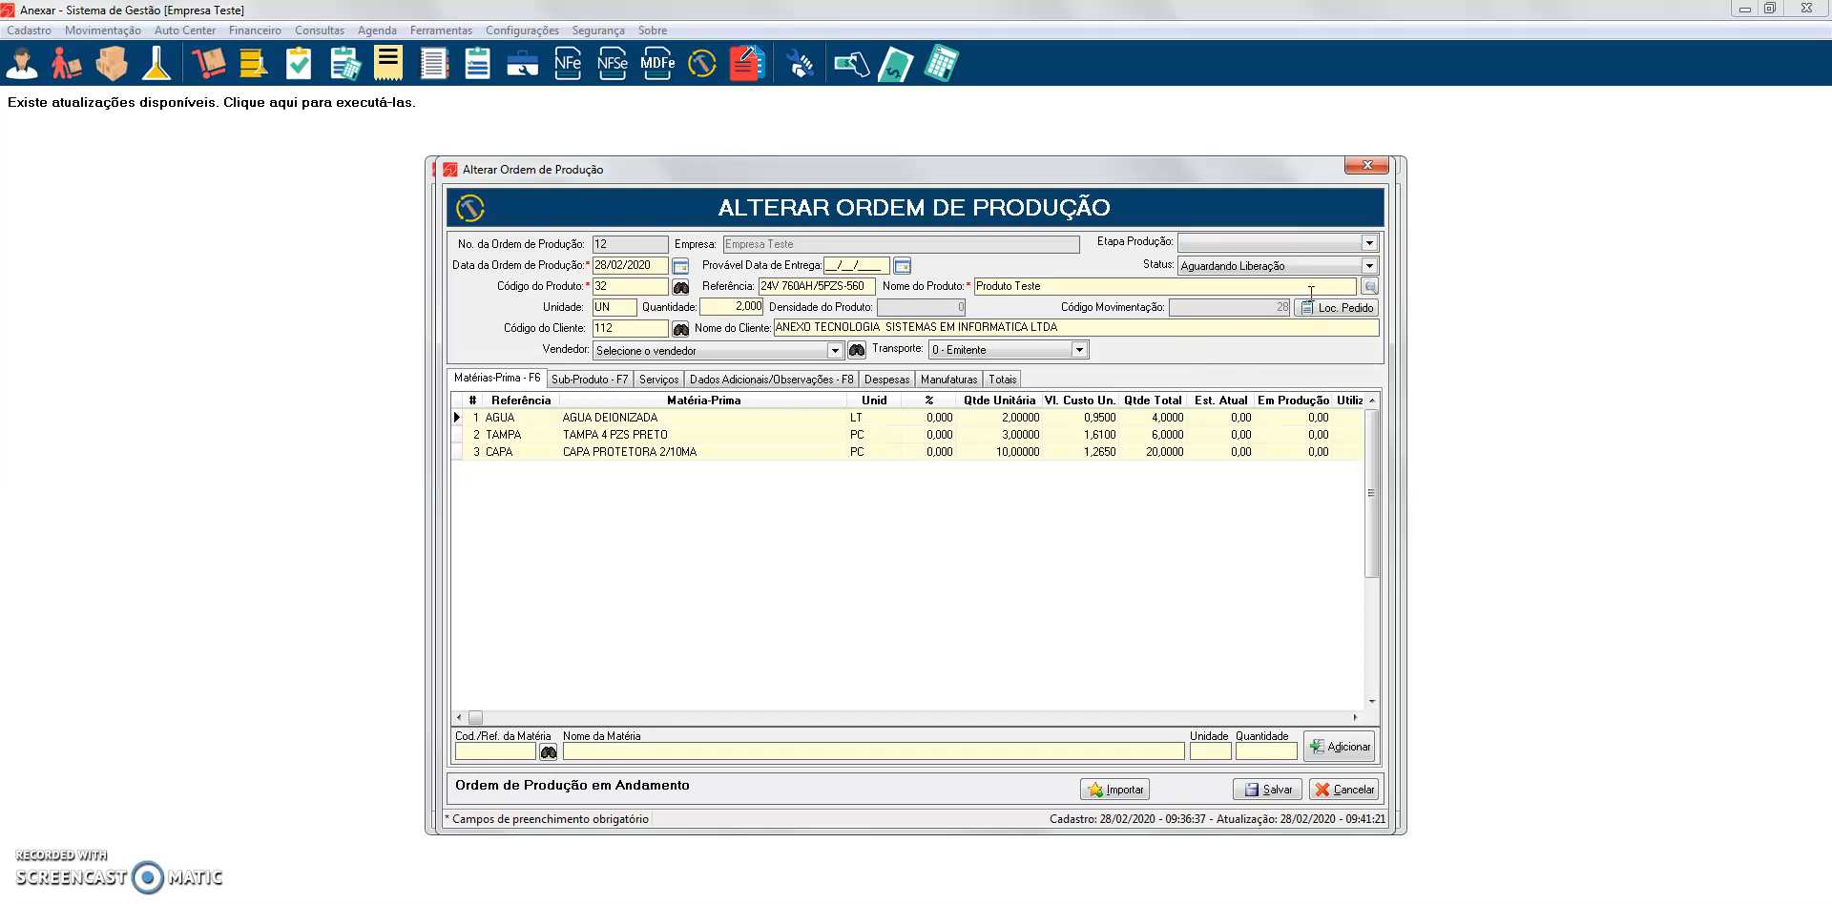
{"action": "left_click", "coordinate": [1265, 791]}
{"action": "key", "text": "Return"}
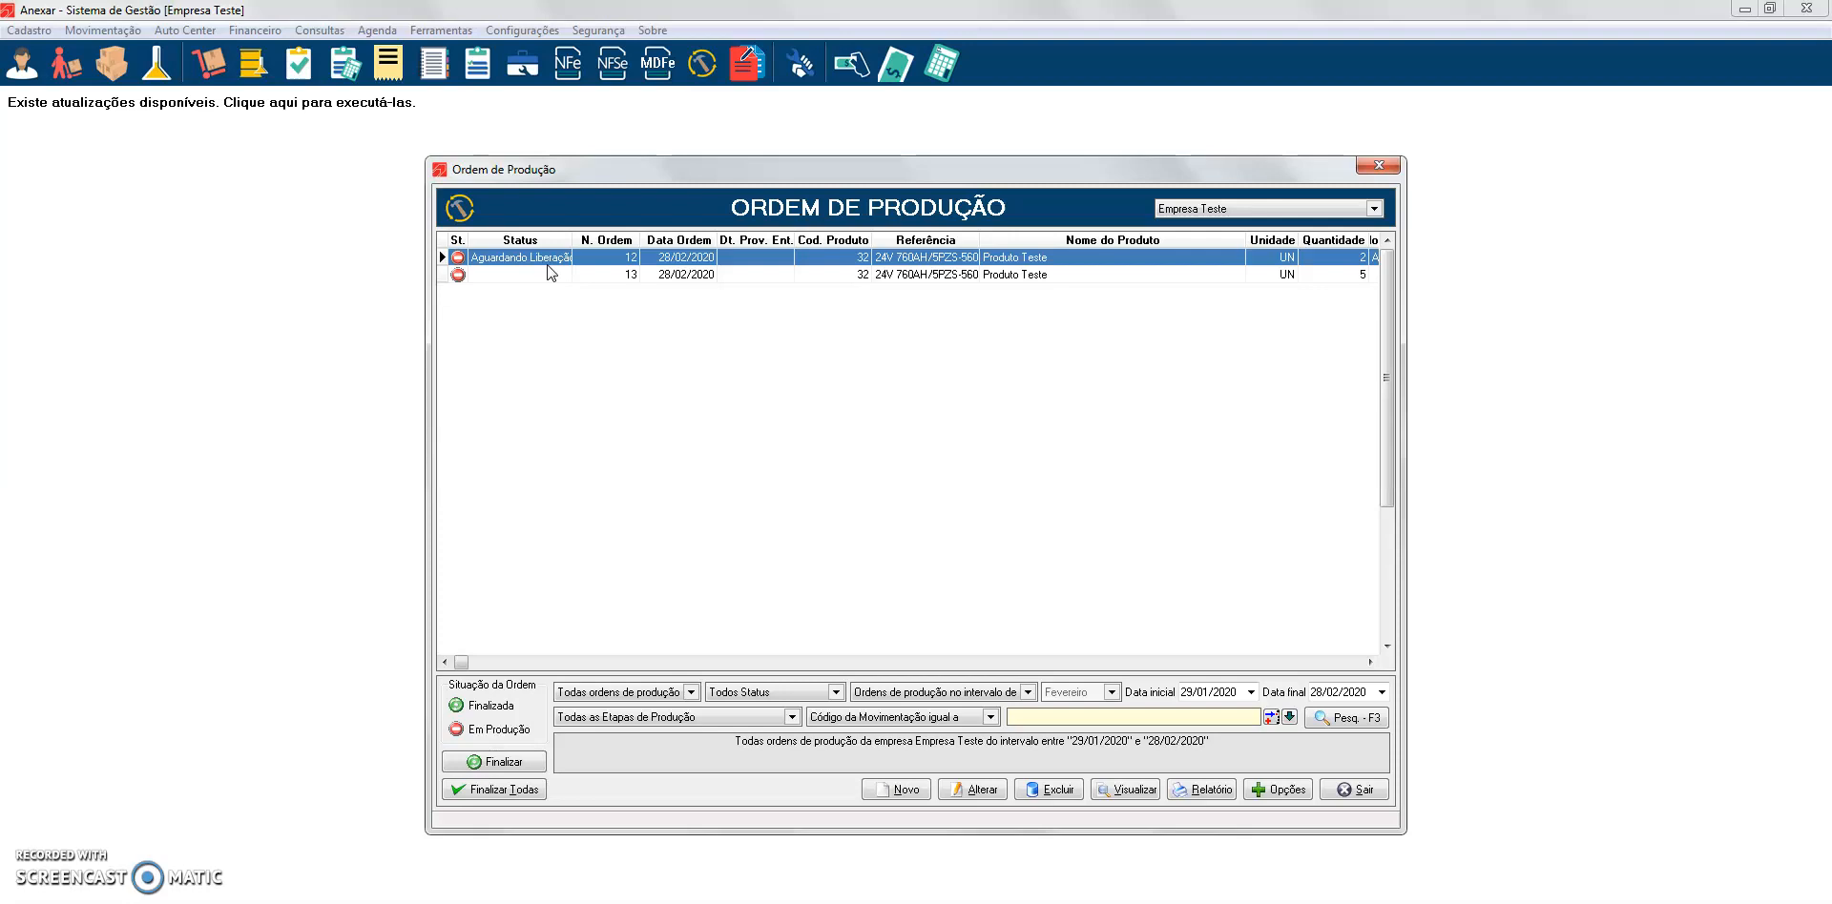
Compare the item types for generating a manufacture from the 2-unit production order and generate it for Produto da Ordem de Produção
{"action": "left_click", "coordinate": [1273, 792]}
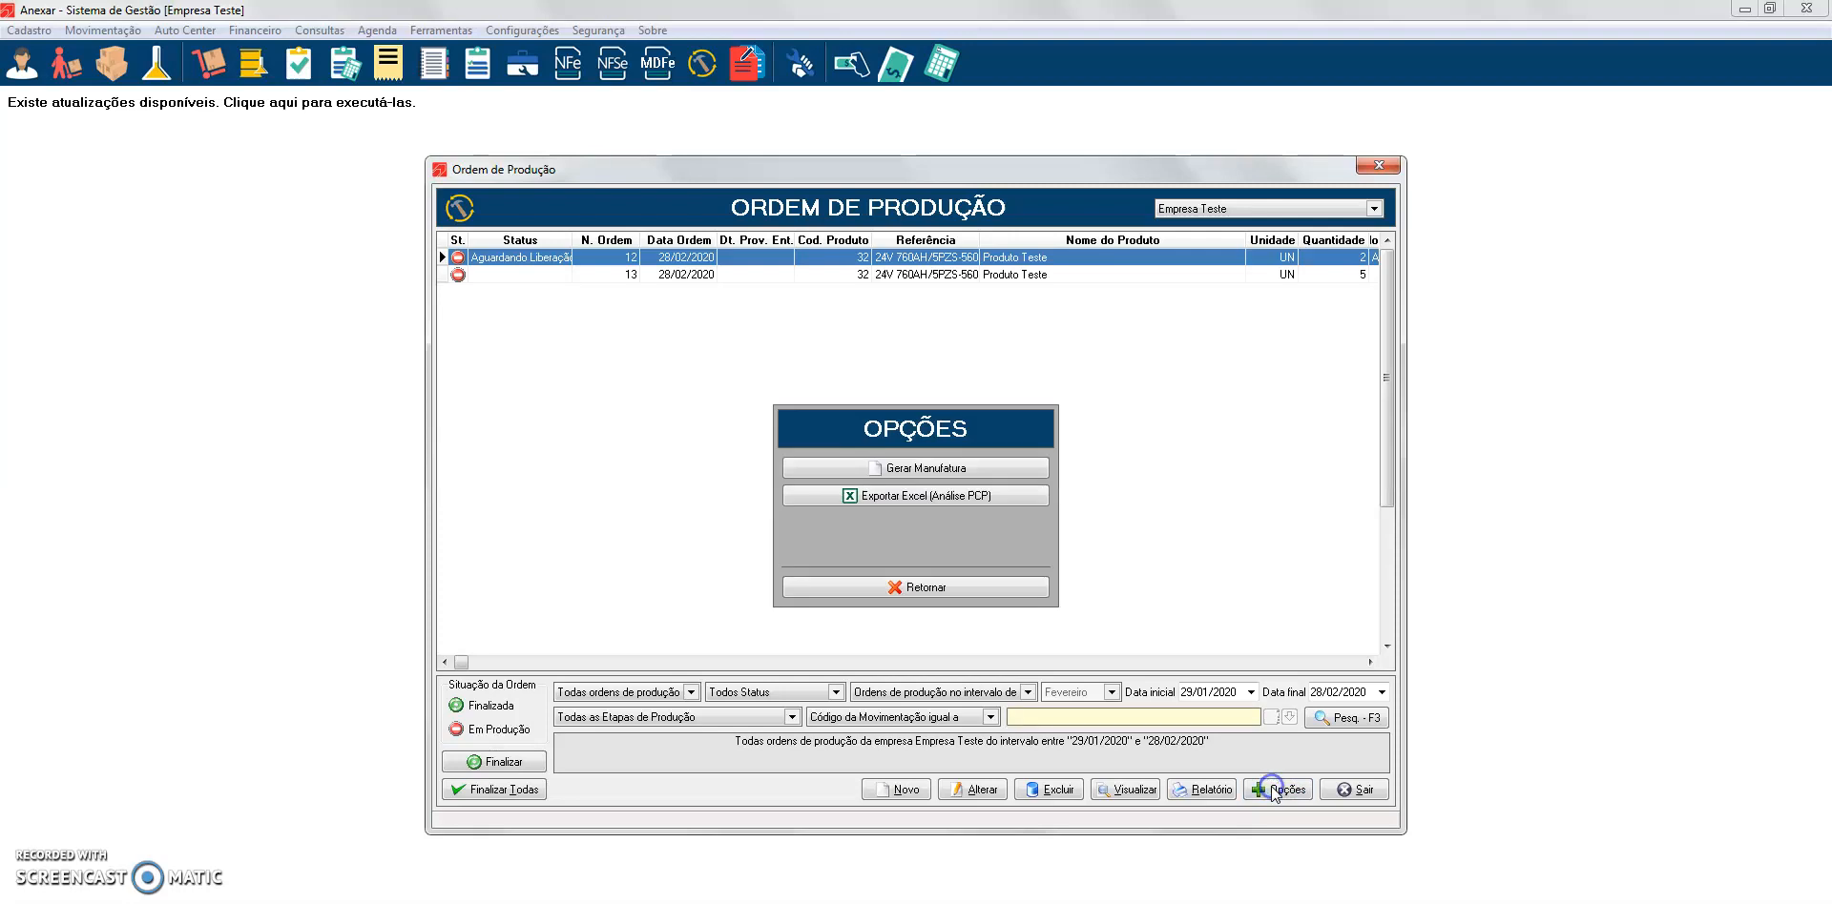
{"action": "left_click", "coordinate": [961, 468]}
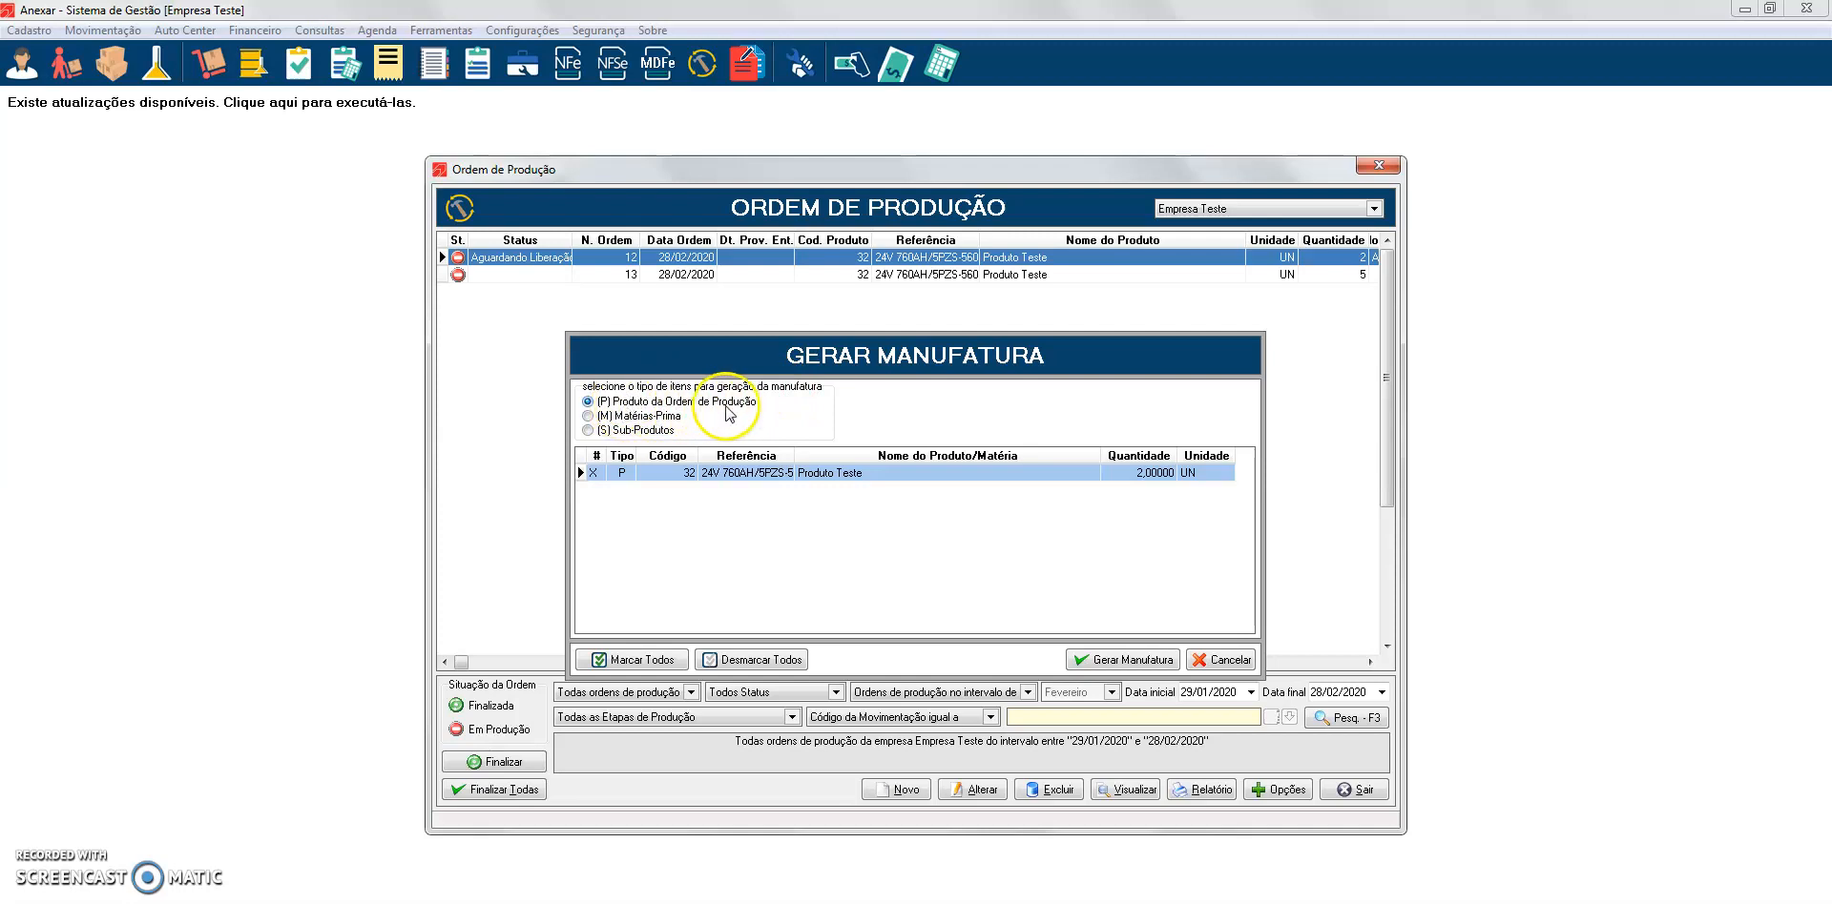
{"action": "left_click", "coordinate": [667, 416]}
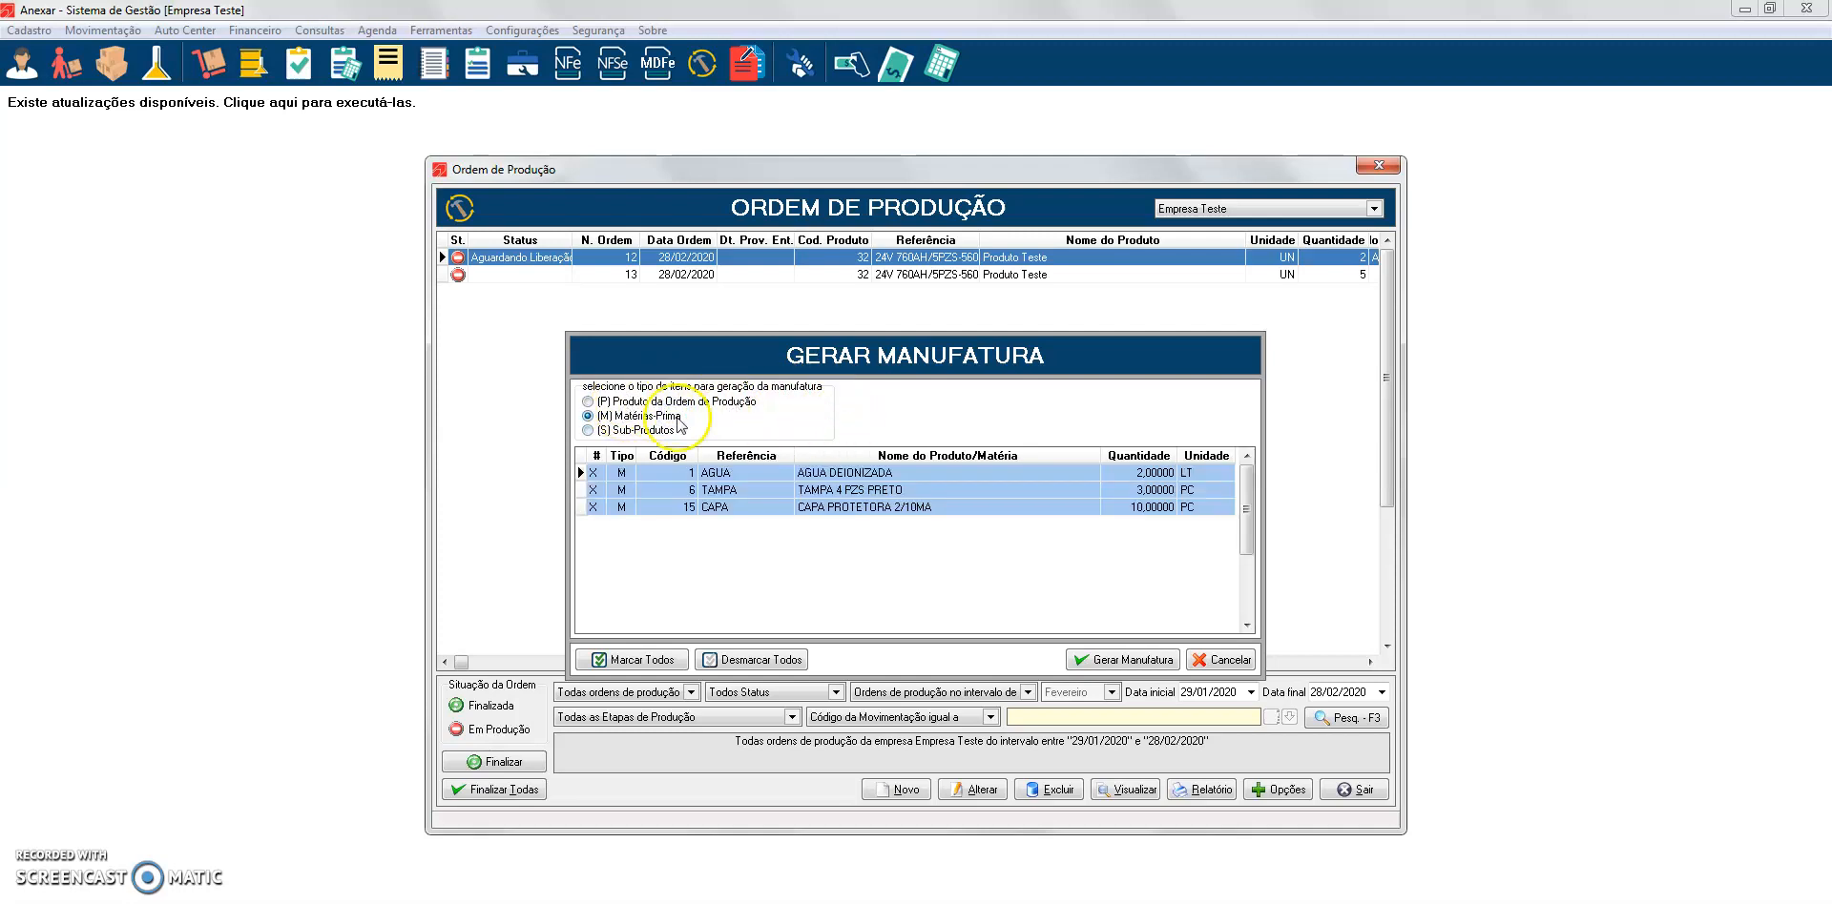
{"action": "left_click", "coordinate": [653, 431]}
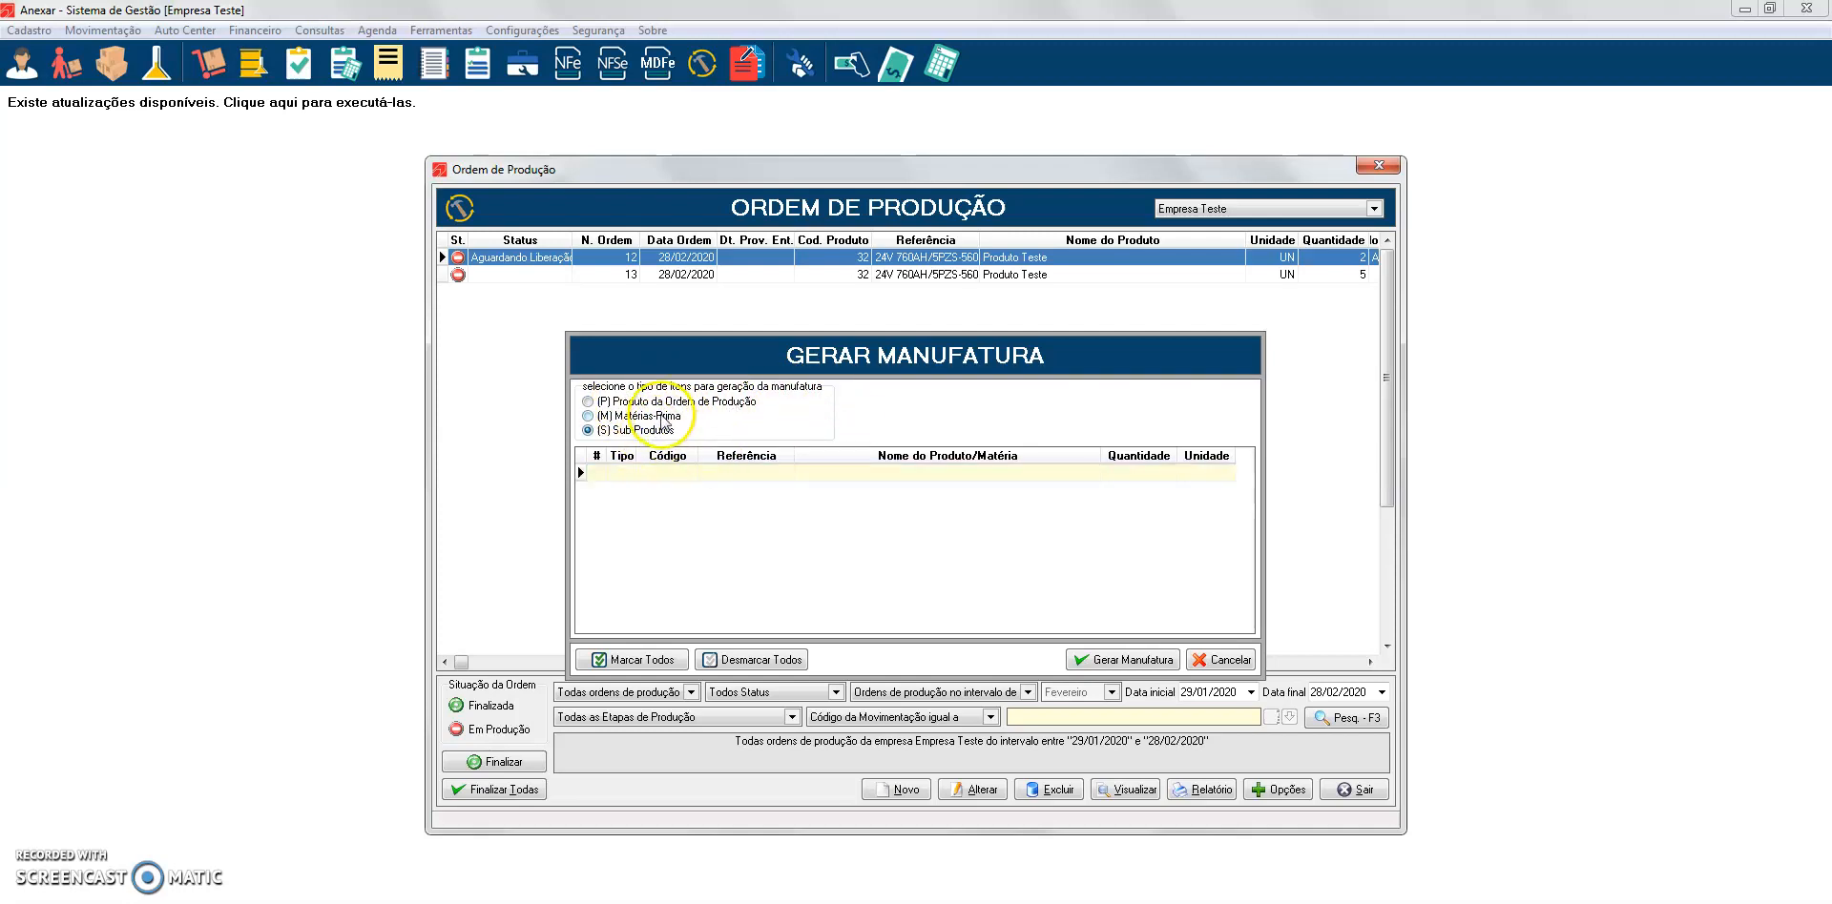
{"action": "left_click", "coordinate": [661, 415]}
{"action": "left_click", "coordinate": [672, 402]}
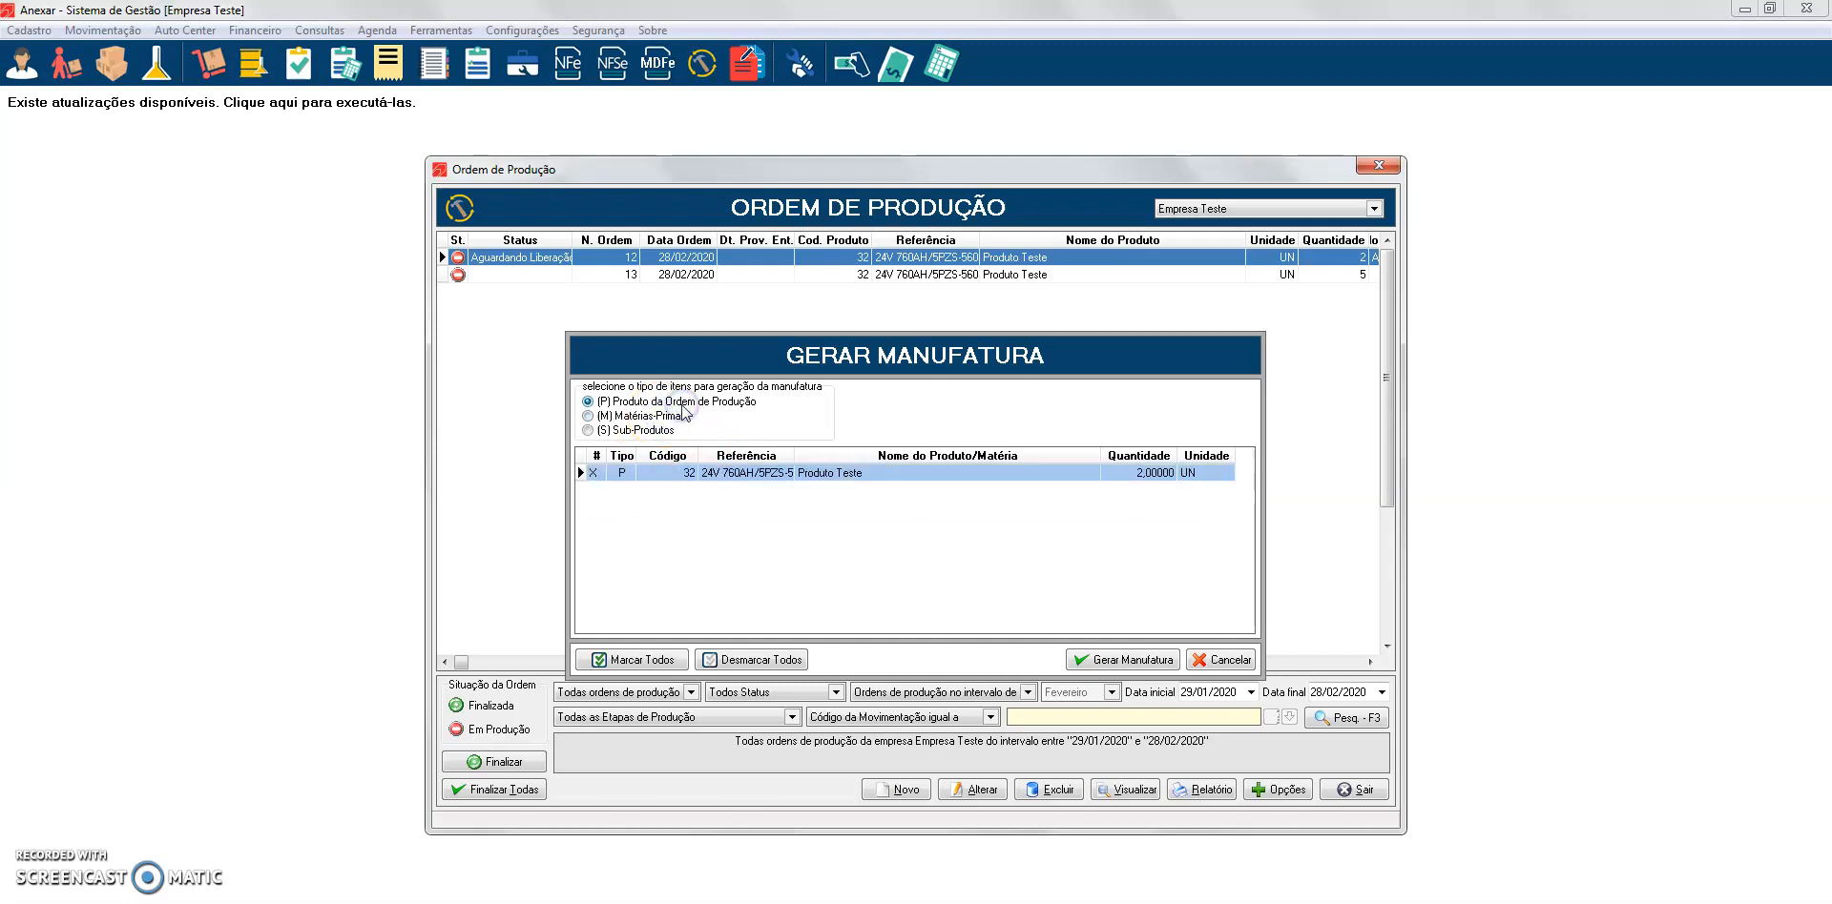
{"action": "left_click", "coordinate": [1129, 662]}
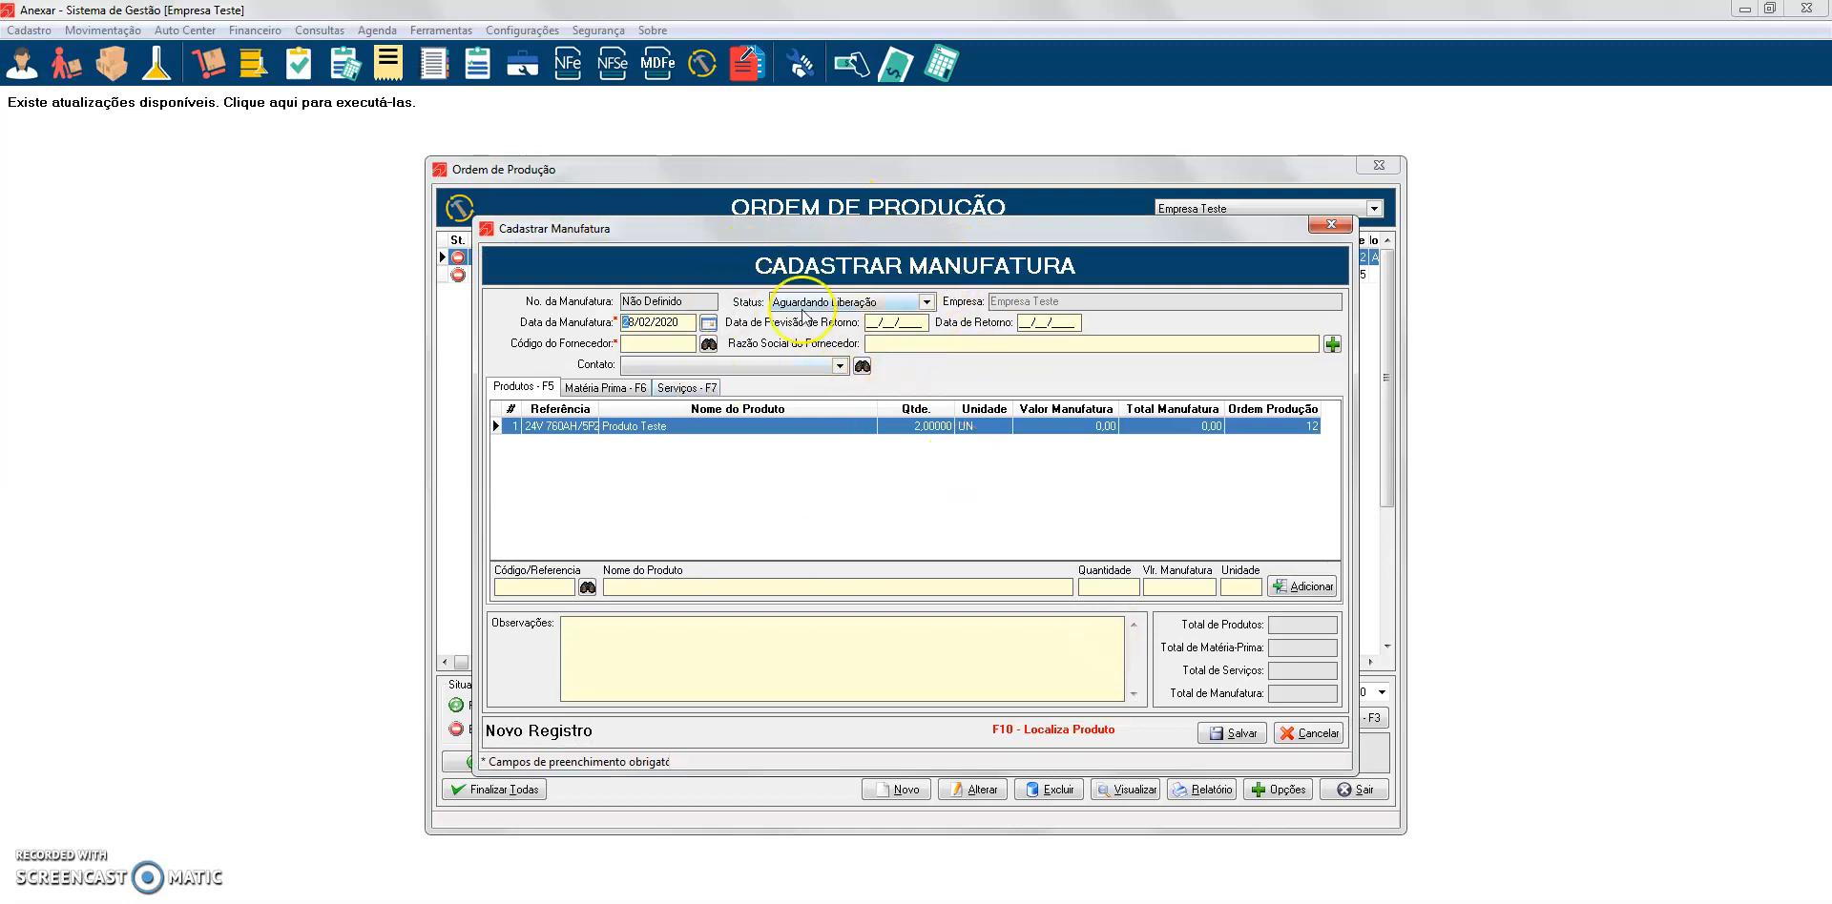
Assign the supplier teste fornecedor to the new manufacture, check its raw material list, and save the manufacture
{"action": "left_click", "coordinate": [669, 343]}
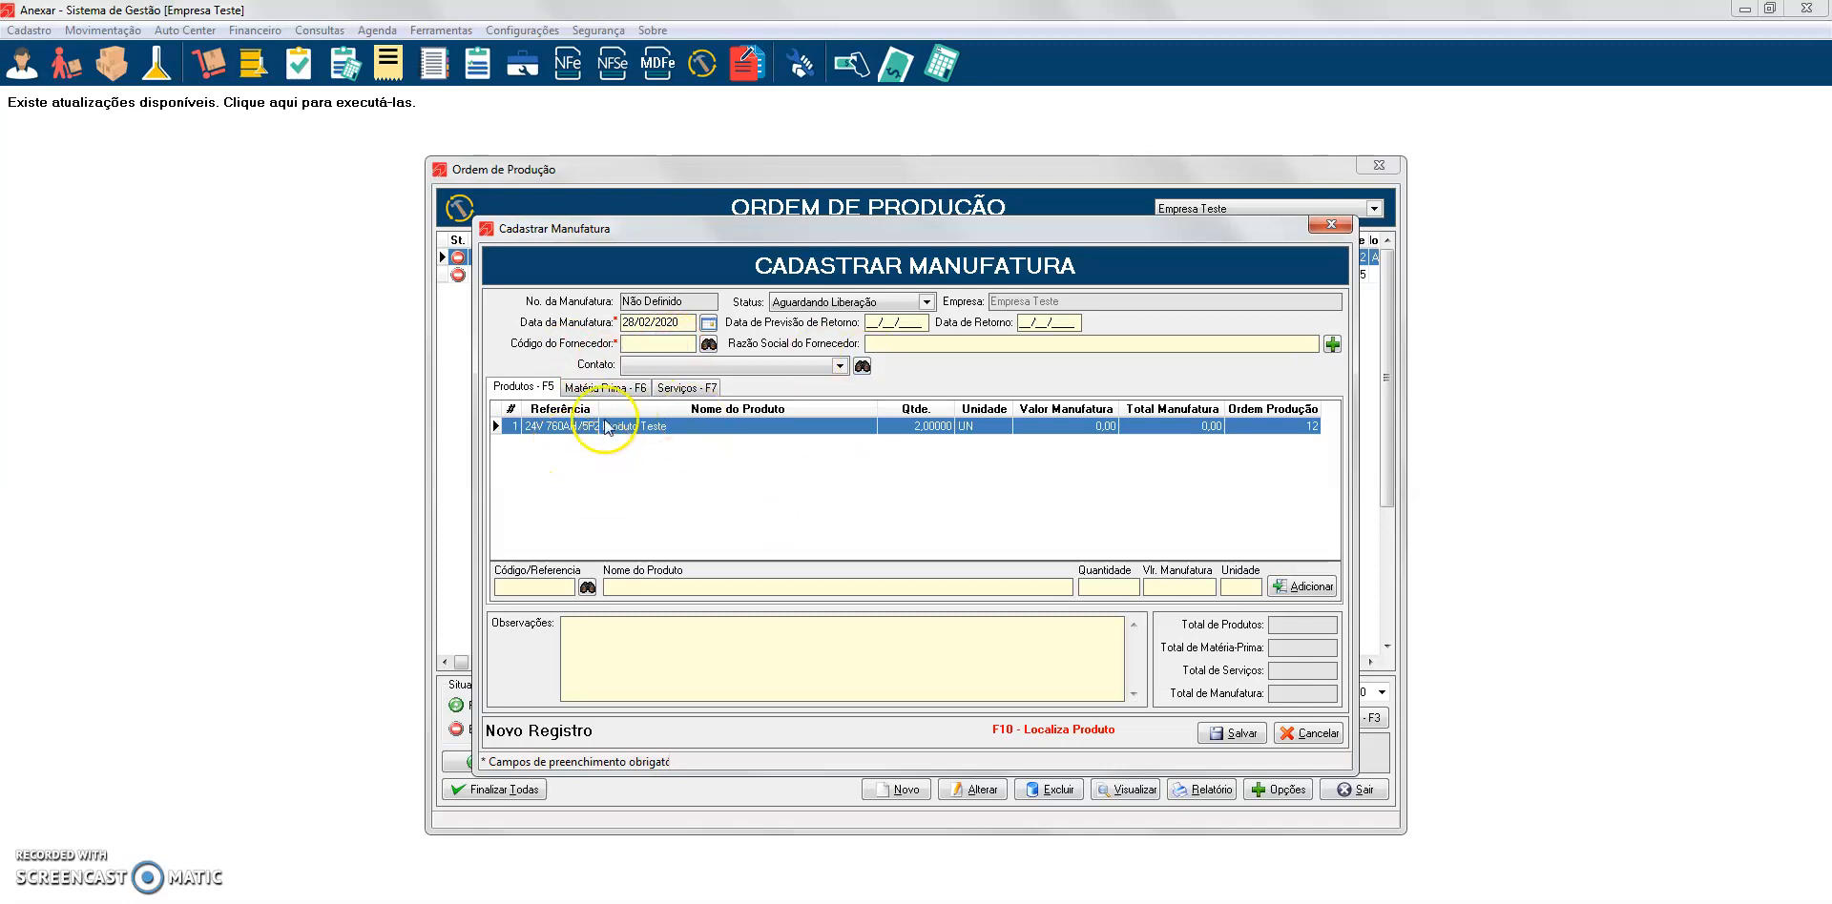
{"action": "left_click", "coordinate": [640, 394]}
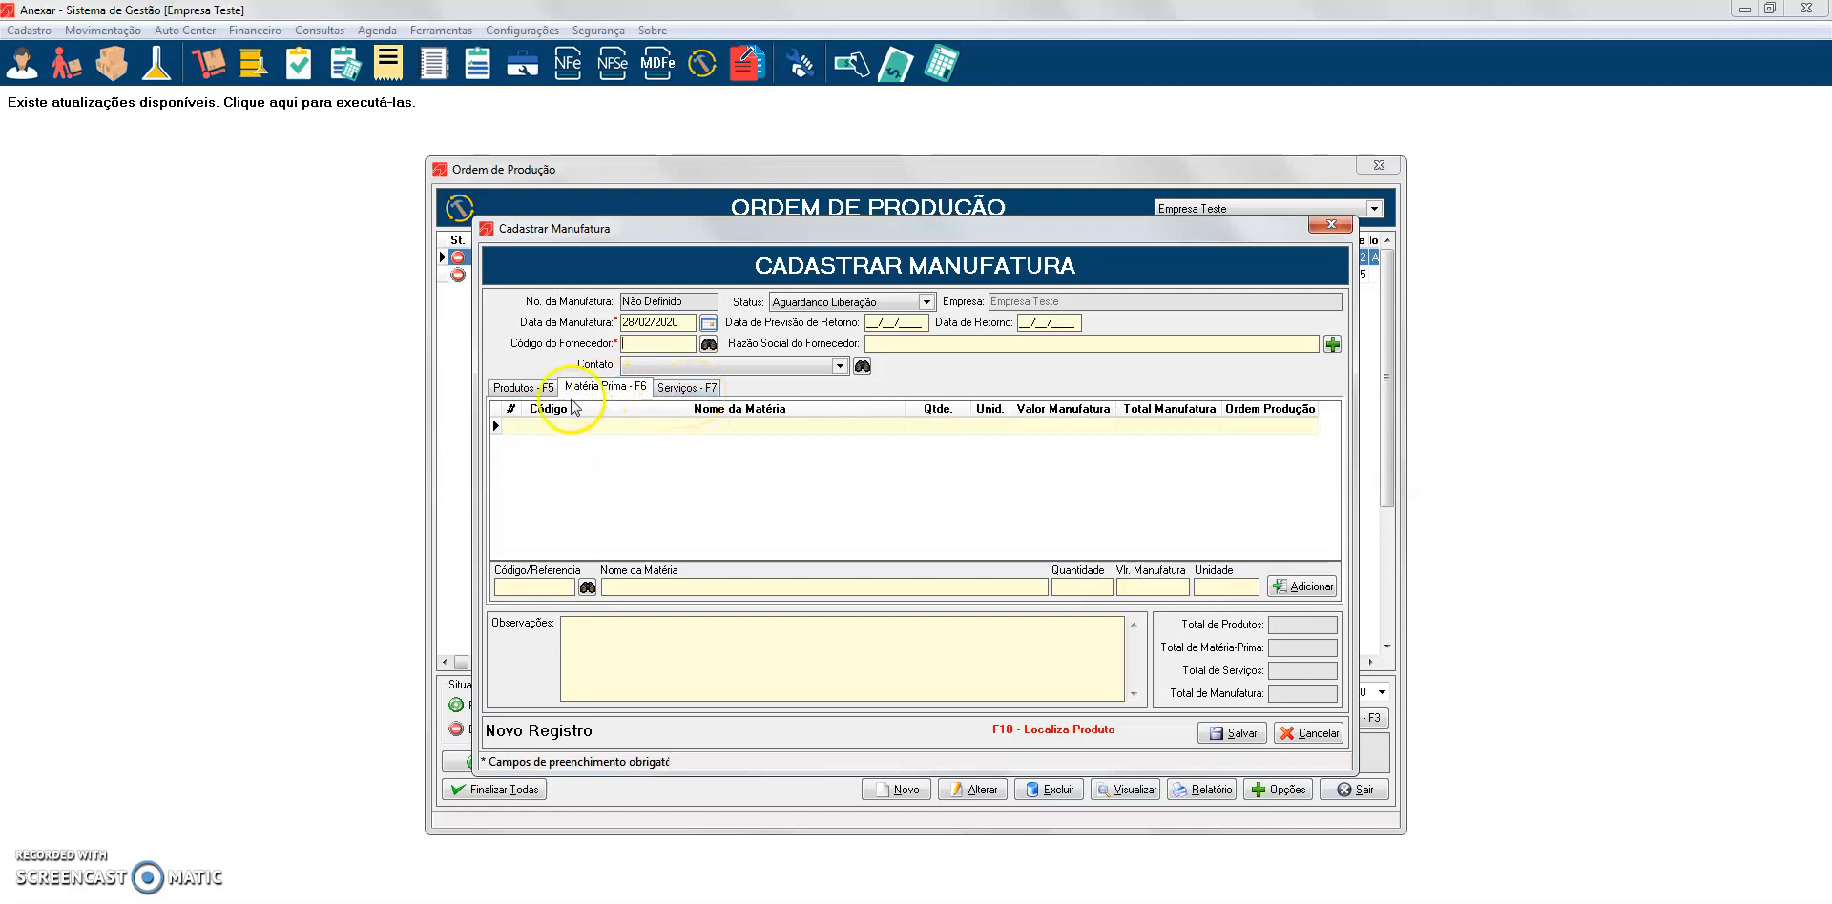
{"action": "left_click", "coordinate": [521, 387]}
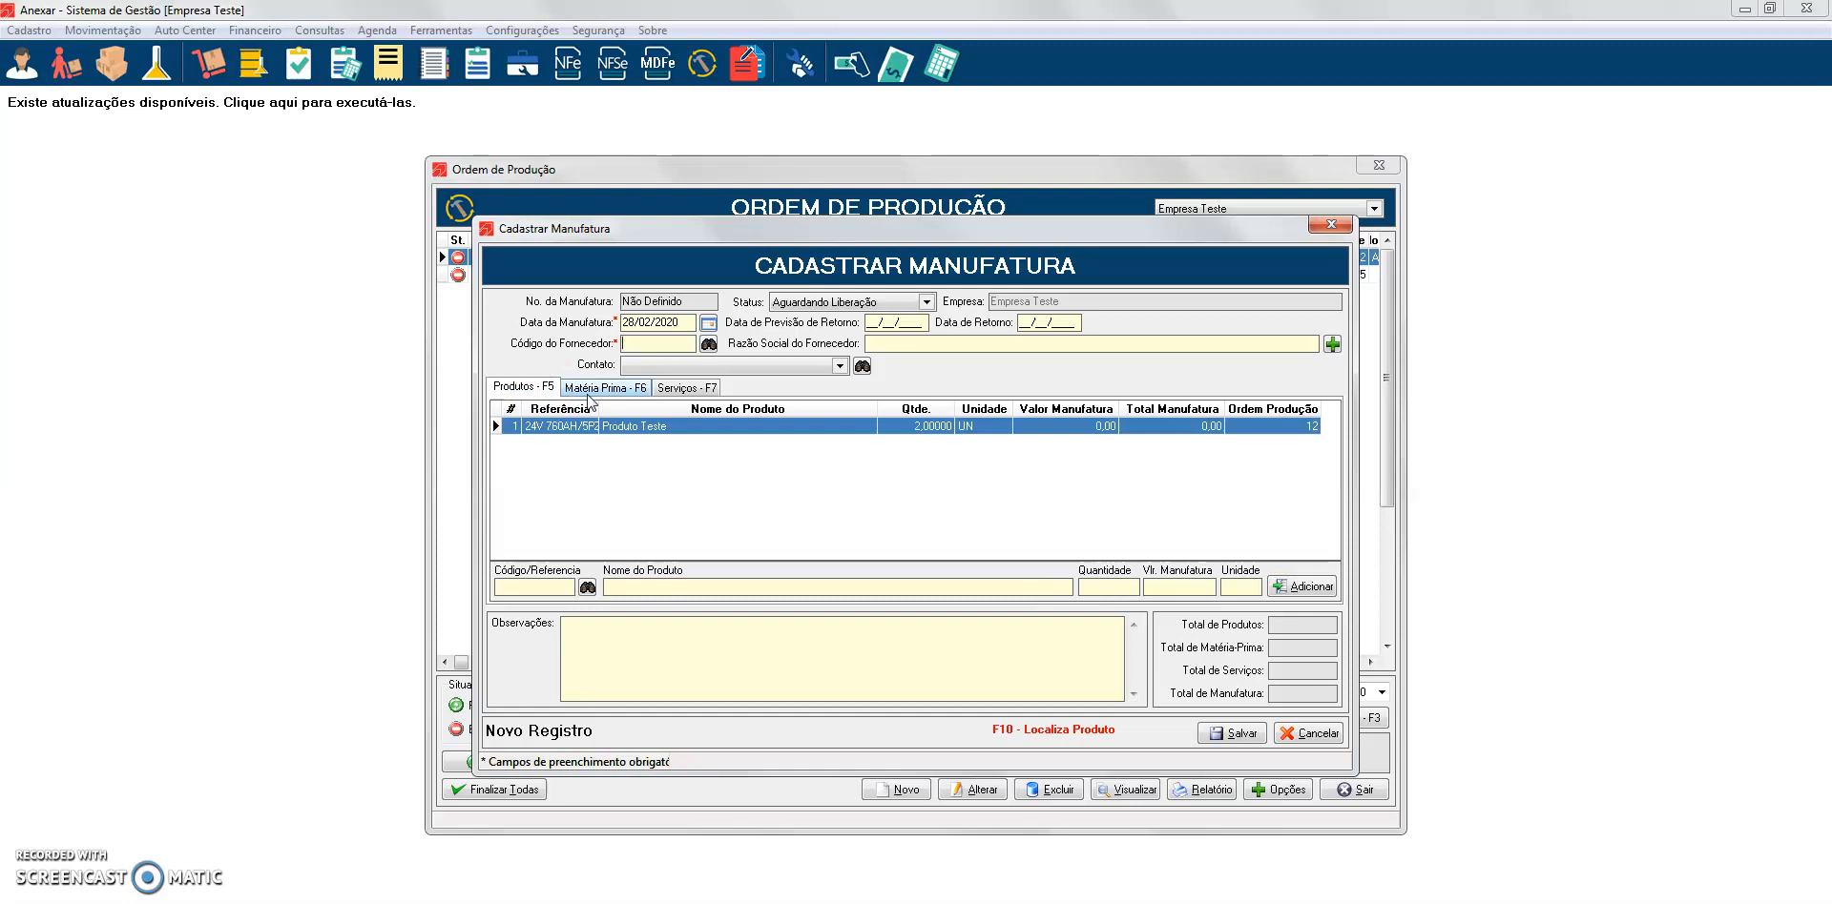
{"action": "left_click", "coordinate": [1222, 737]}
{"action": "left_click", "coordinate": [1241, 734]}
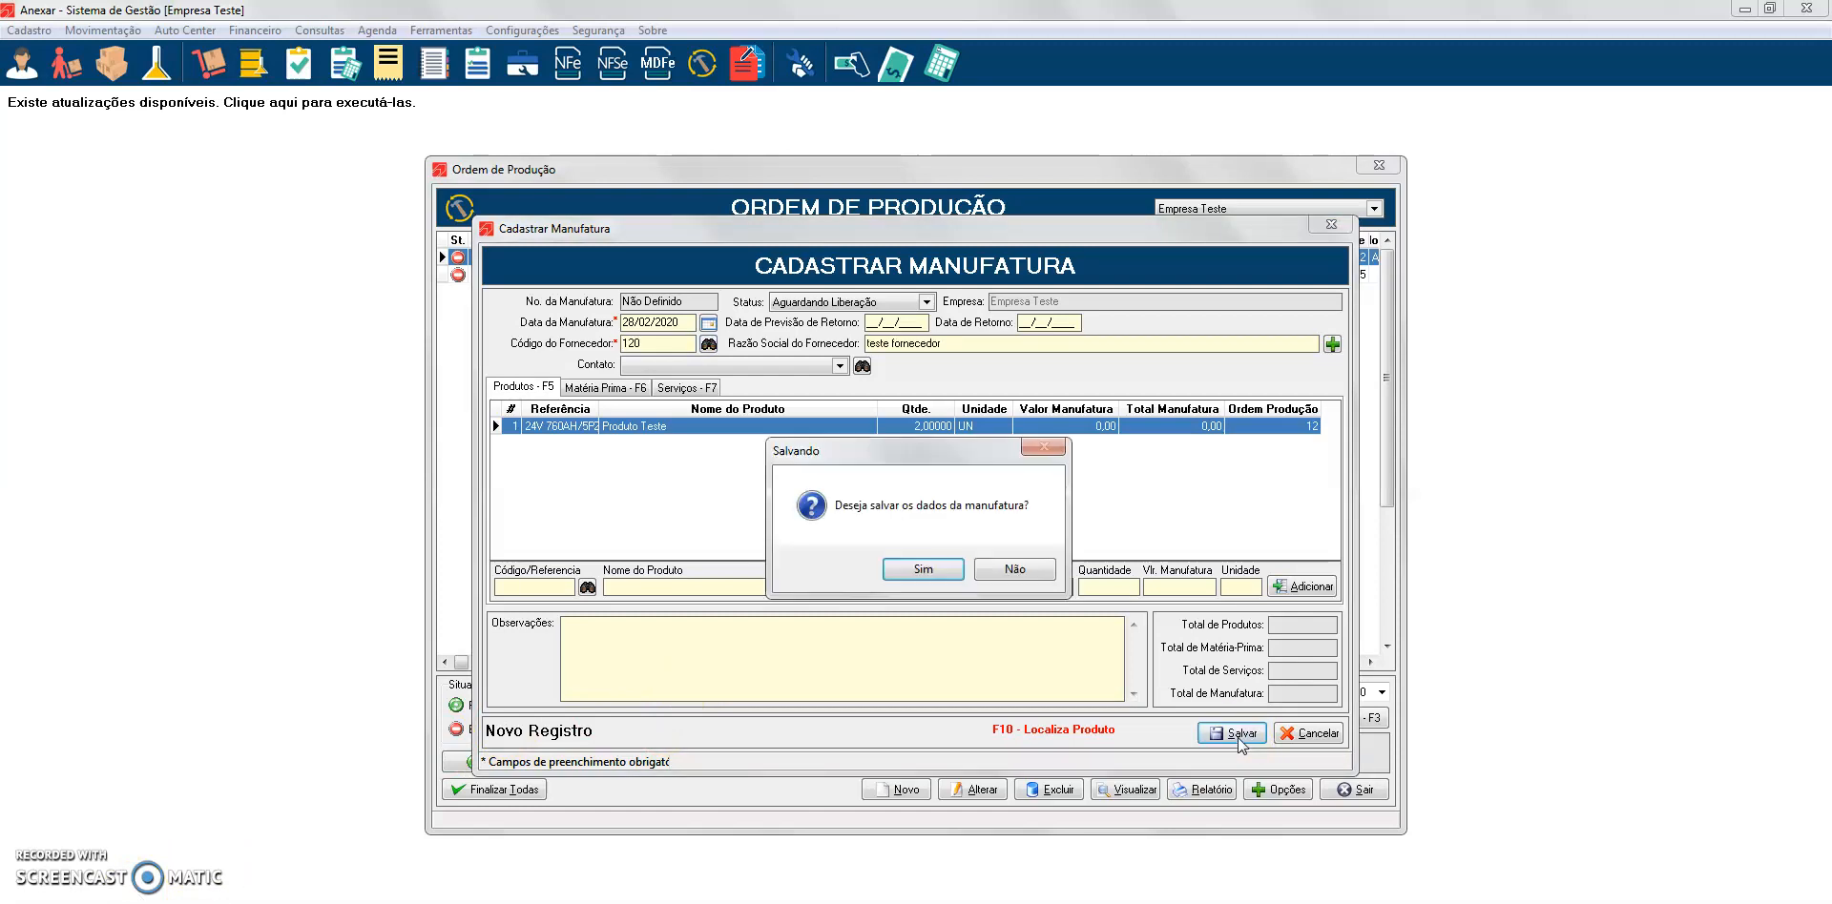
{"action": "left_click", "coordinate": [954, 561]}
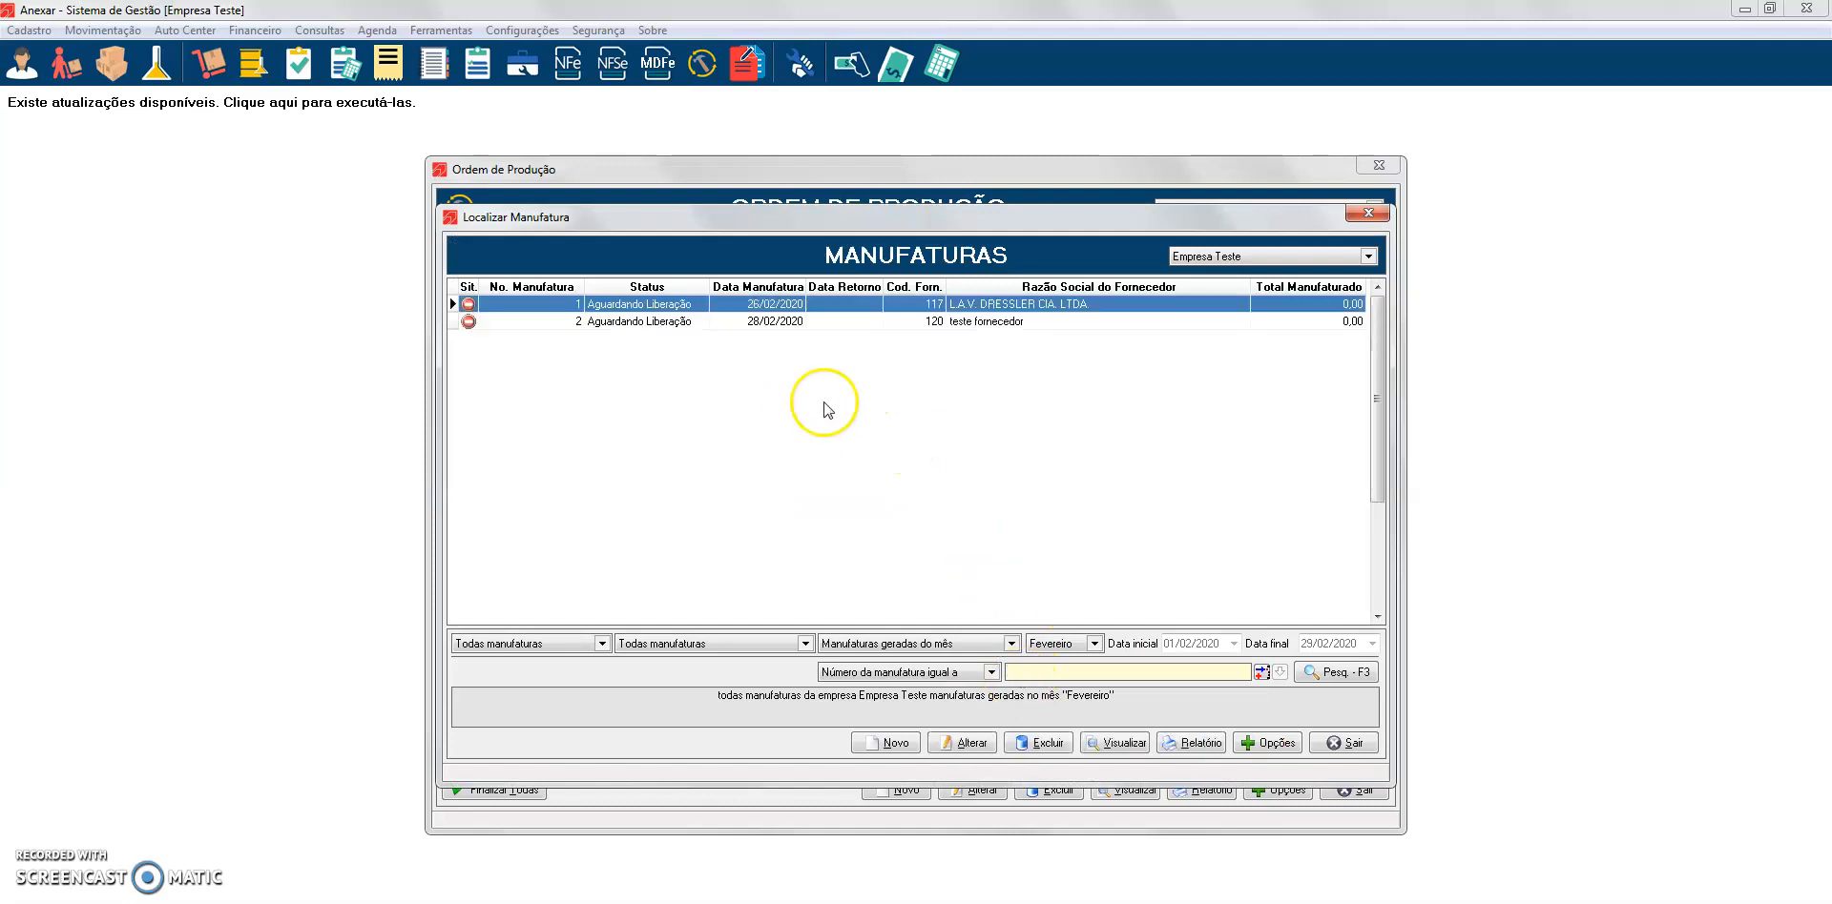
Generate a product invoice (NFe Produto) from the teste fornecedor manufacture
{"action": "left_click", "coordinate": [944, 323]}
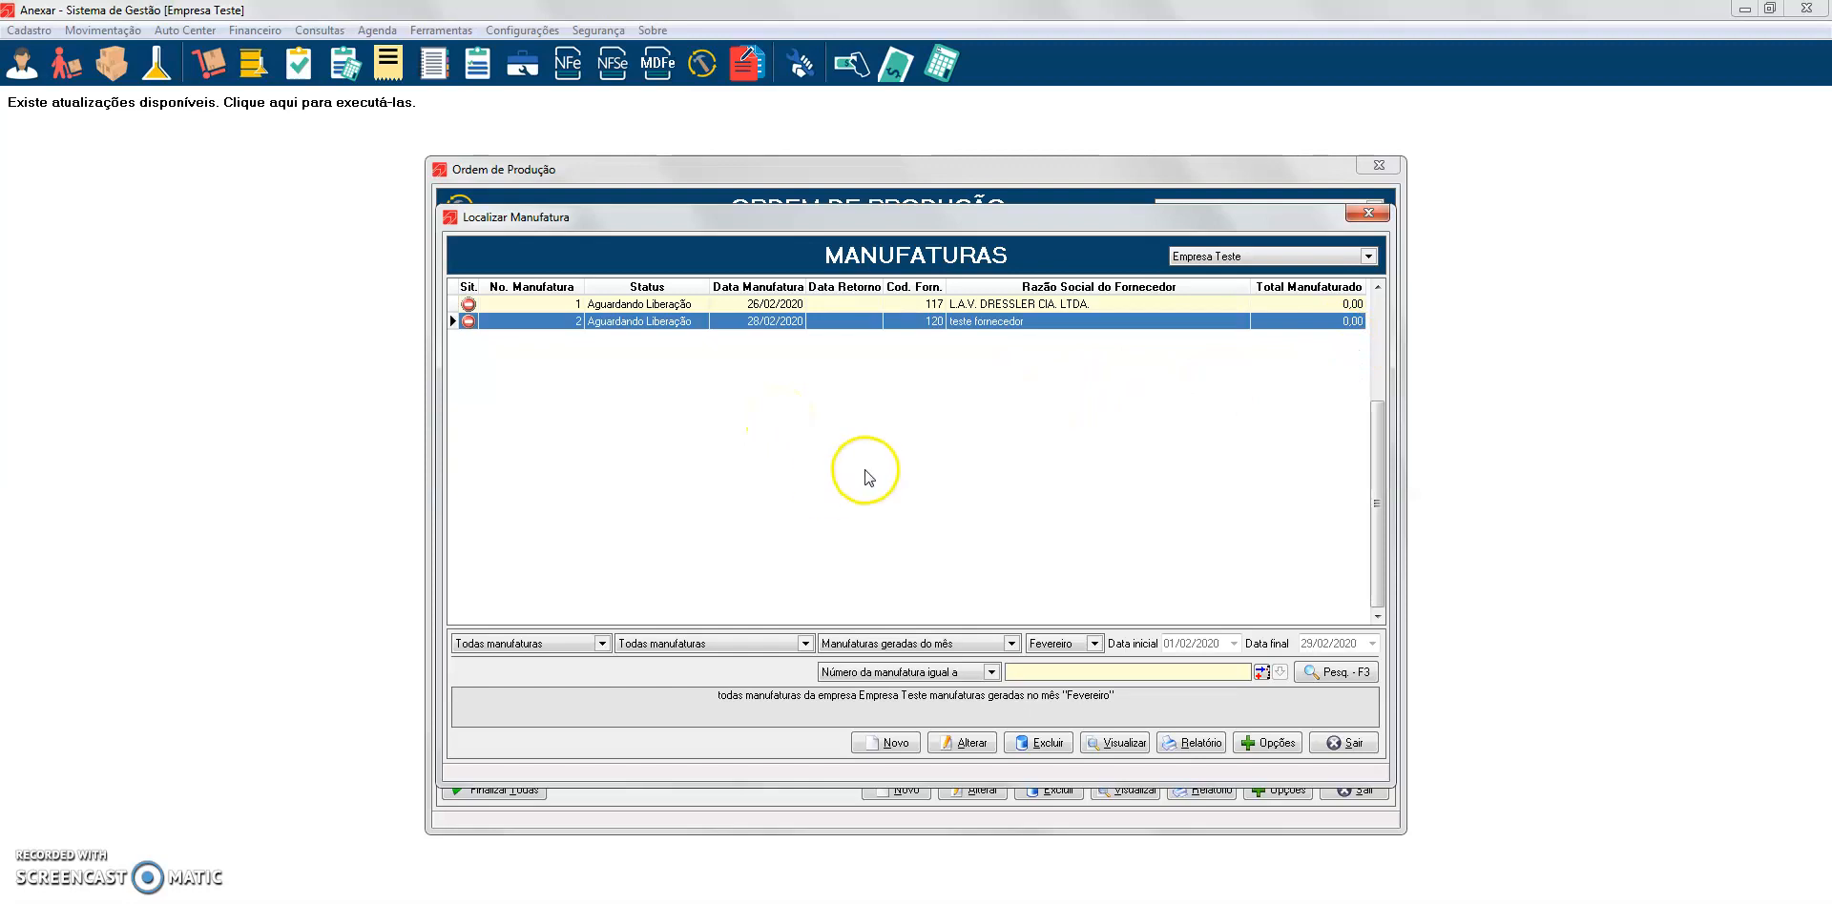
{"action": "left_click", "coordinate": [1245, 744]}
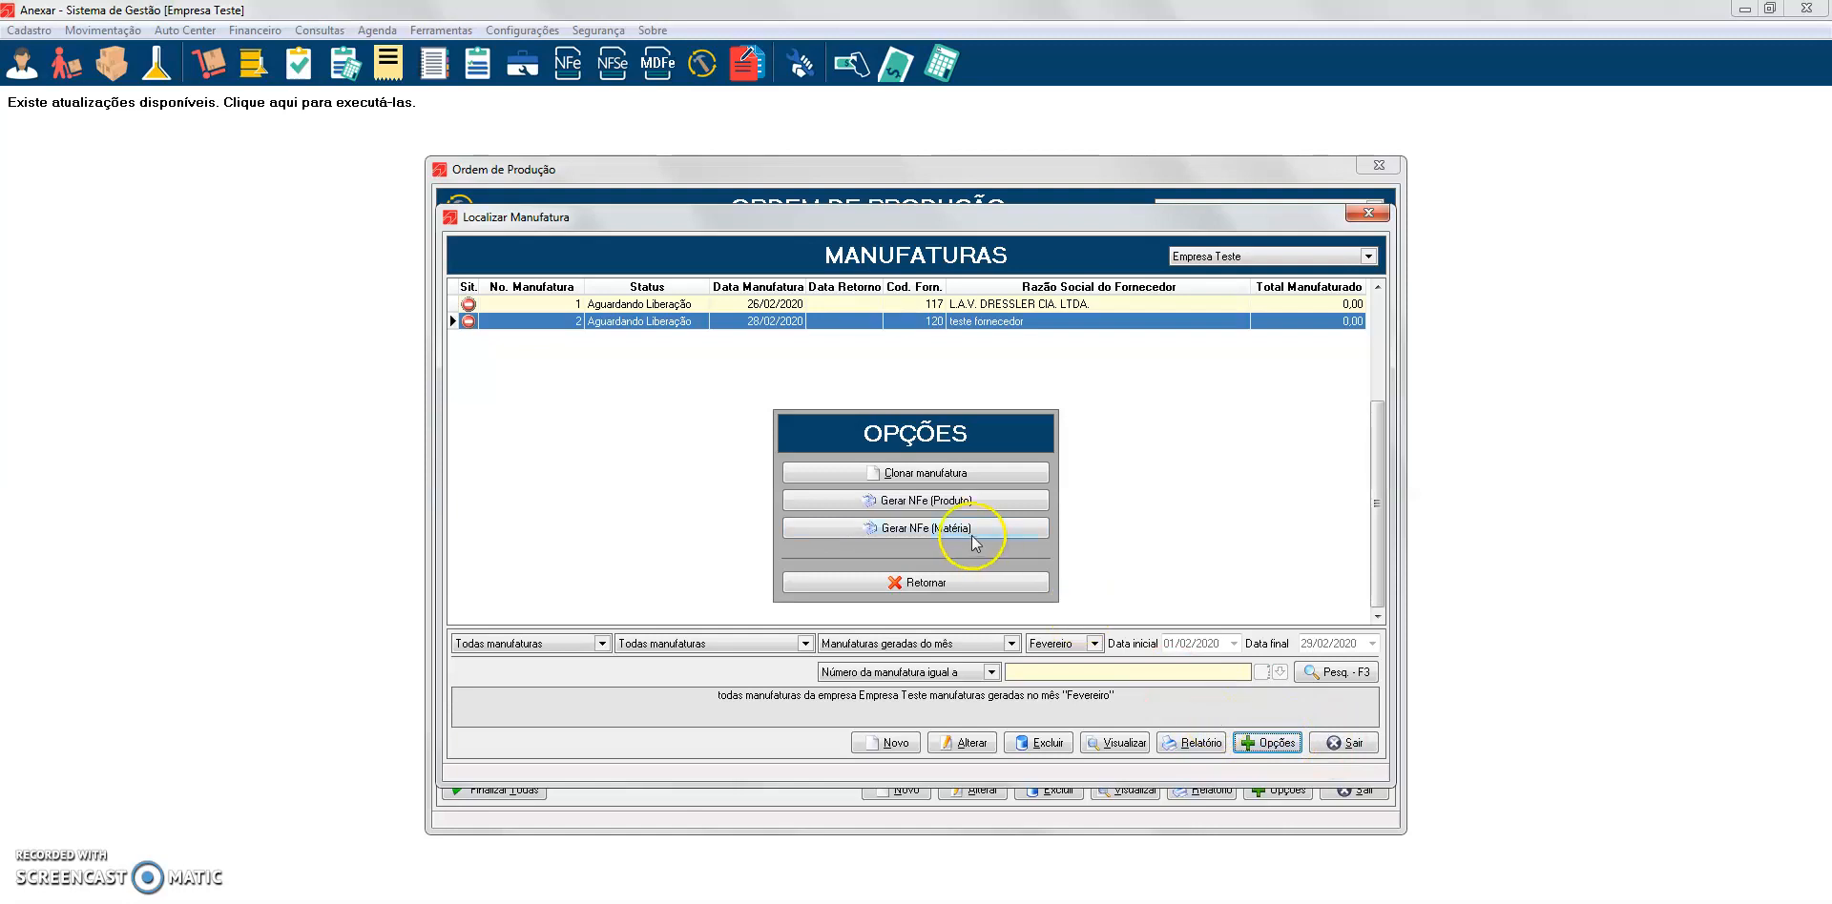
{"action": "left_click", "coordinate": [1004, 518]}
{"action": "left_click", "coordinate": [993, 537]}
{"action": "left_click", "coordinate": [1002, 503]}
{"action": "left_click", "coordinate": [1004, 502]}
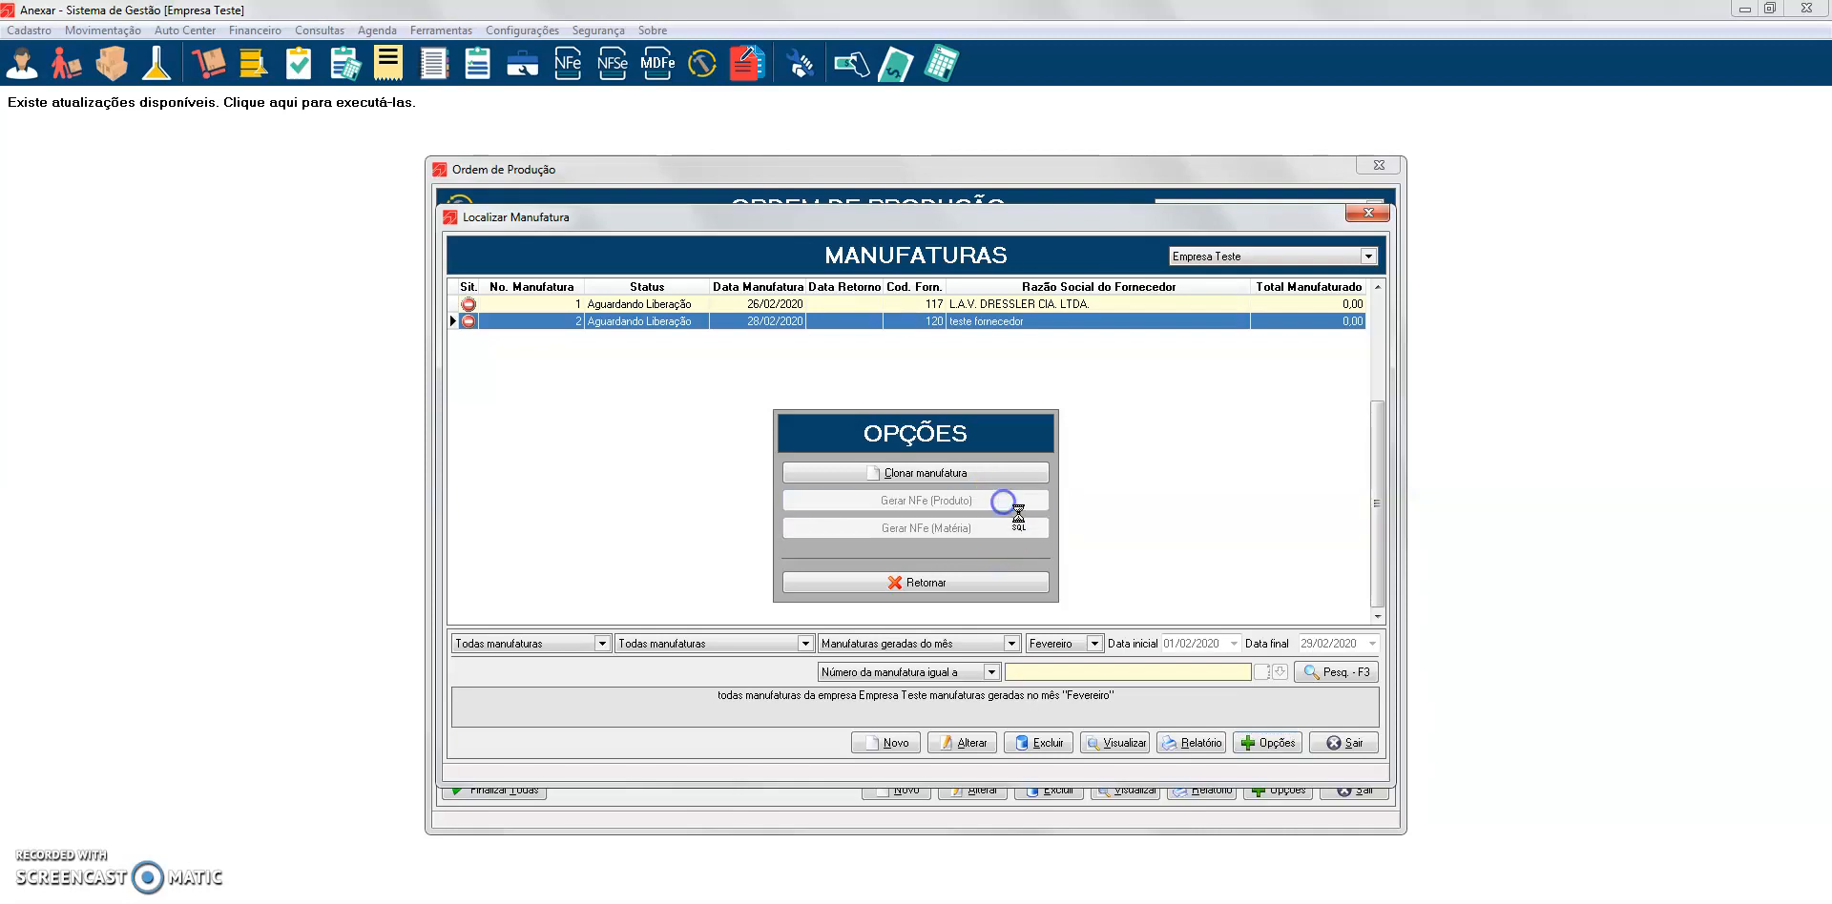
{"action": "left_click", "coordinate": [1112, 512]}
{"action": "left_click", "coordinate": [1026, 532]}
{"action": "left_click", "coordinate": [904, 532]}
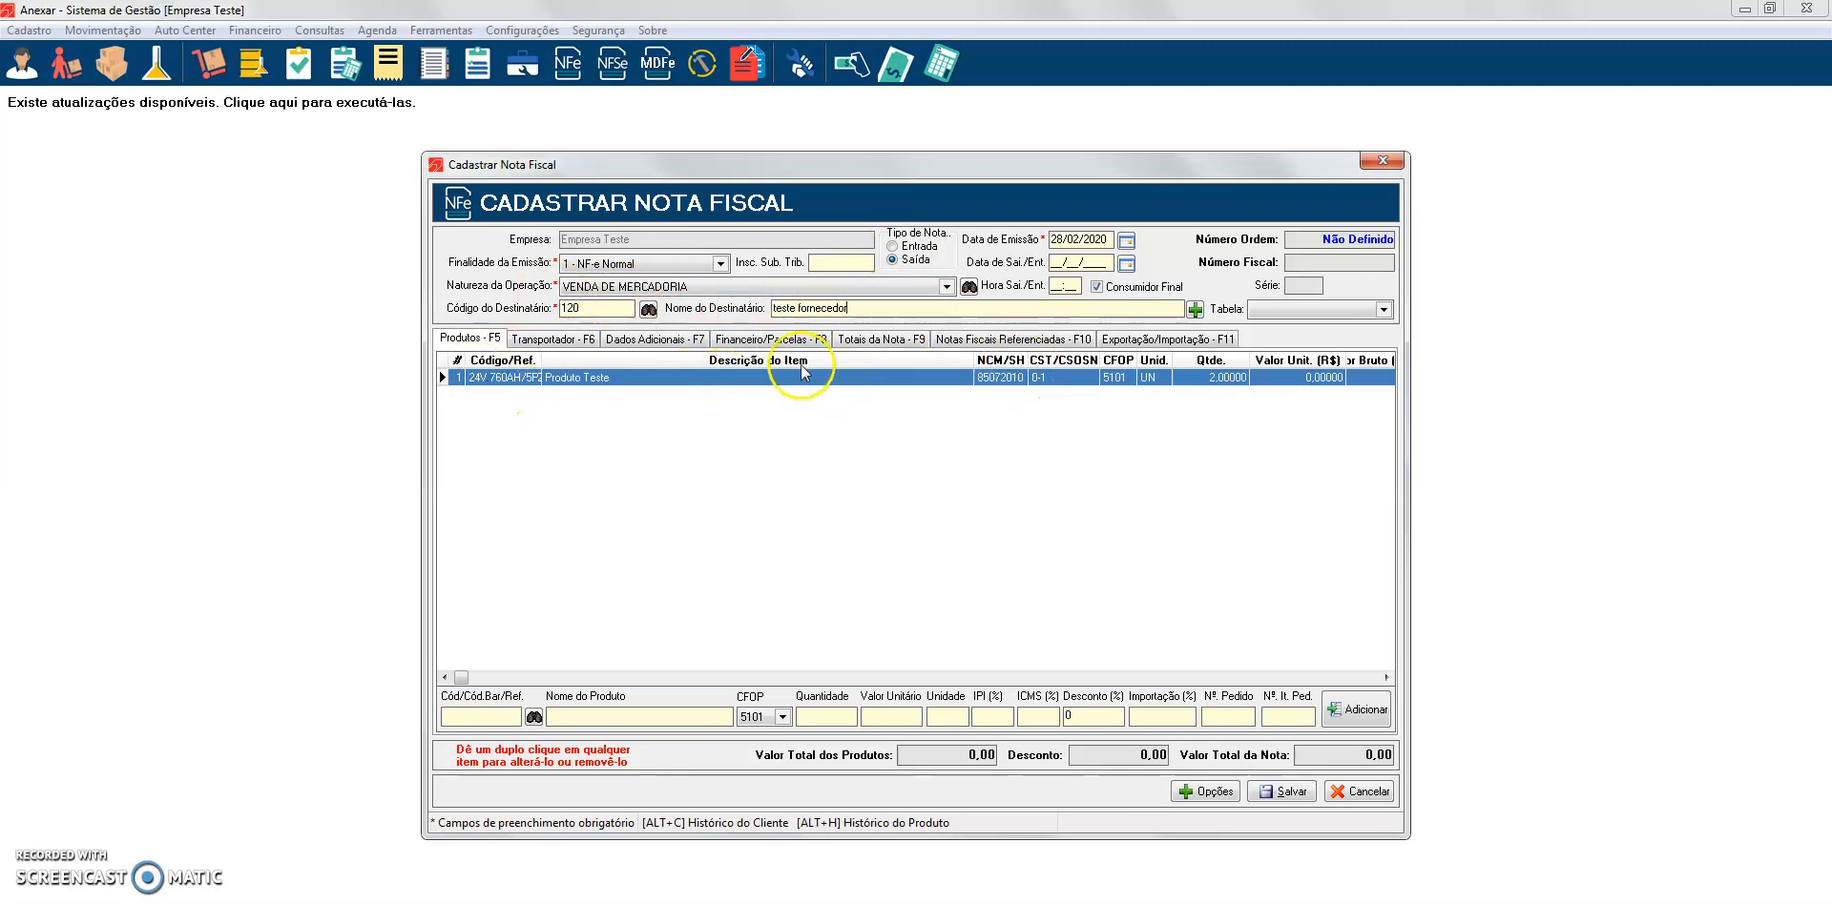
Review the invoice's Transportador and Dados Adicionais details, return to its products, and save the invoice
{"action": "left_click", "coordinate": [563, 339]}
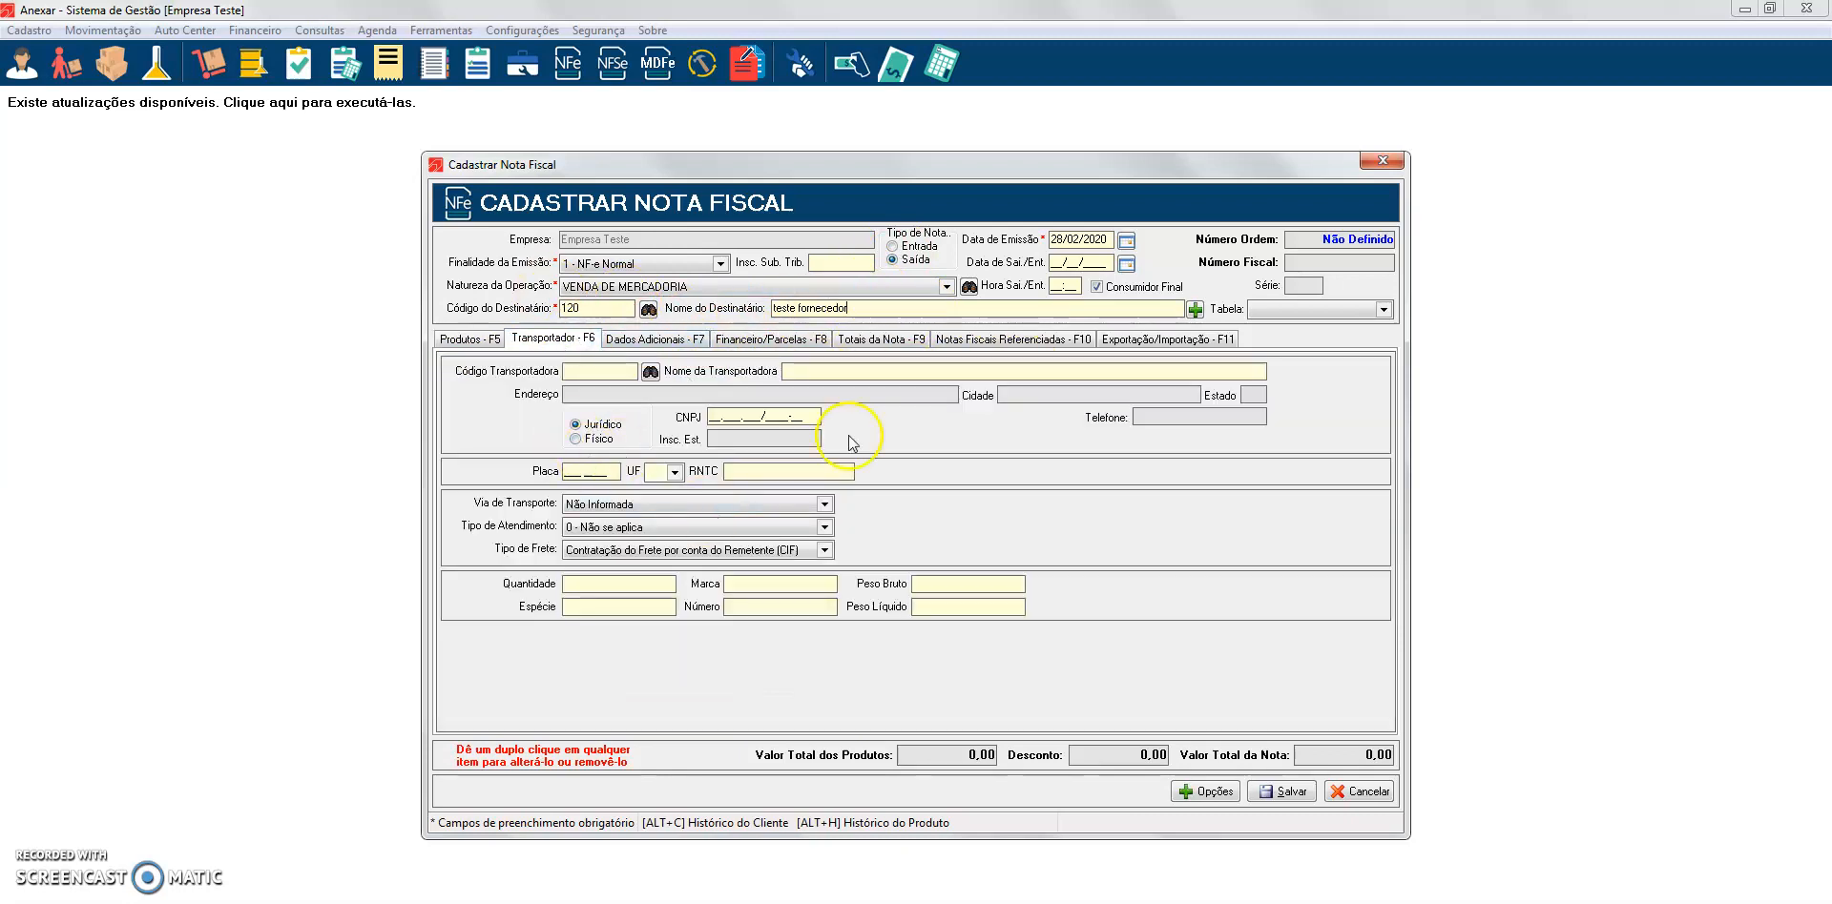
{"action": "left_click", "coordinate": [689, 343]}
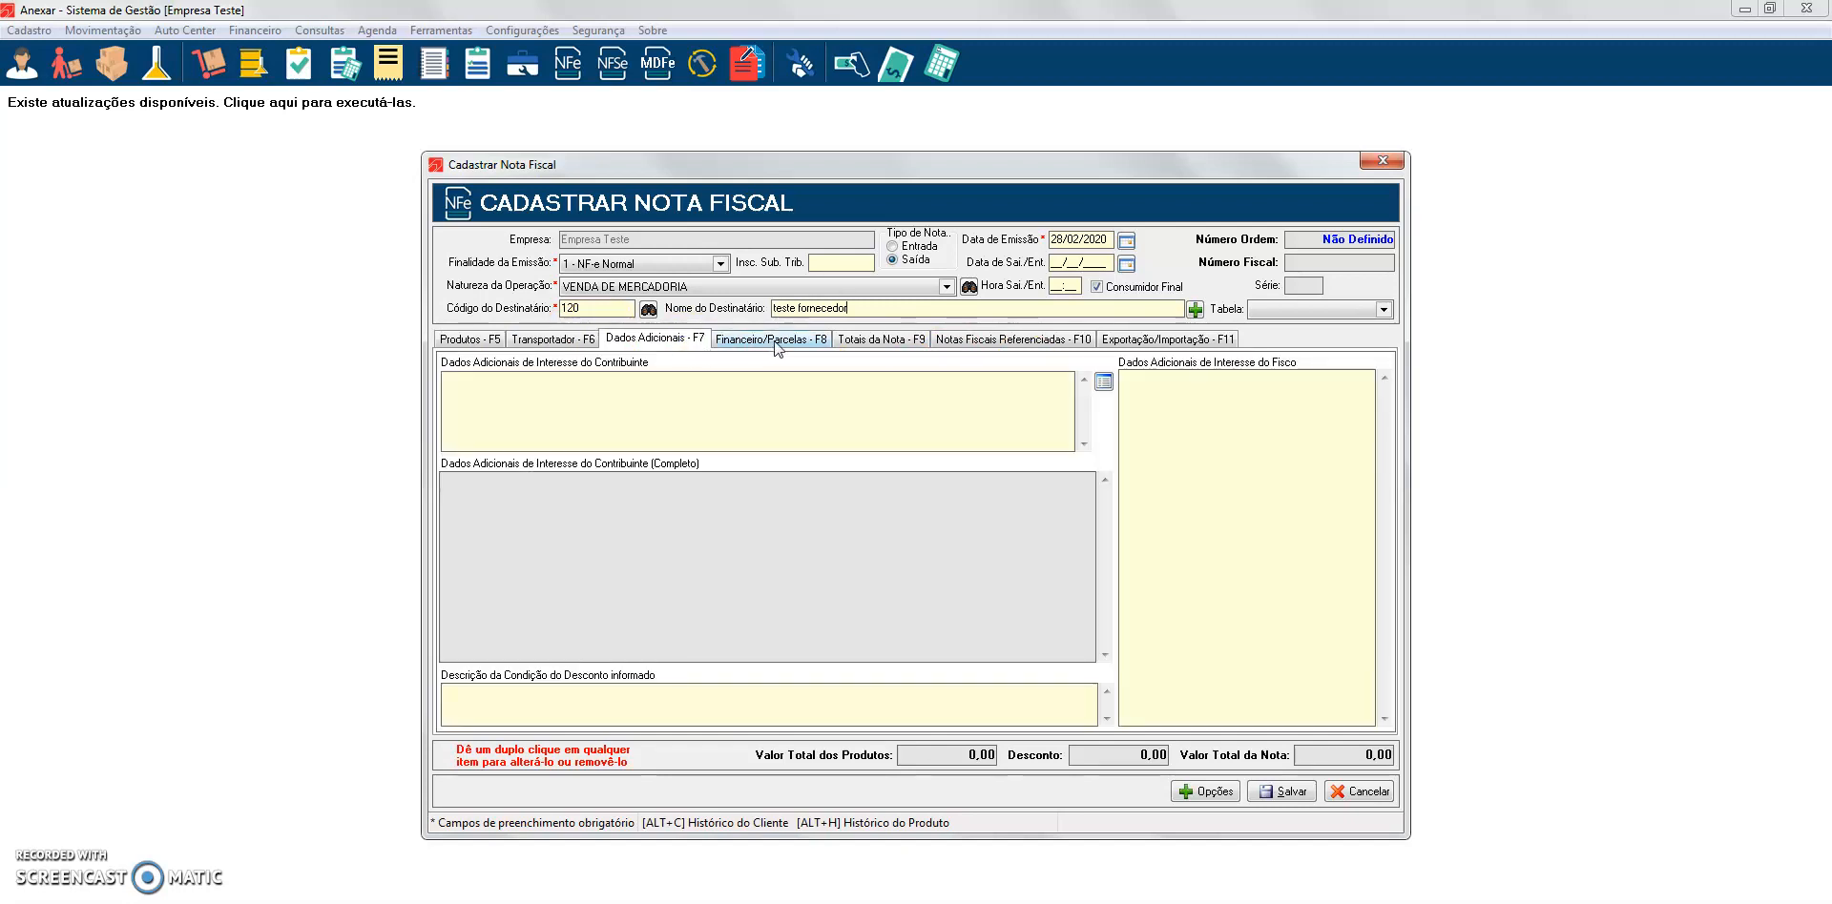
{"action": "left_click", "coordinate": [469, 339]}
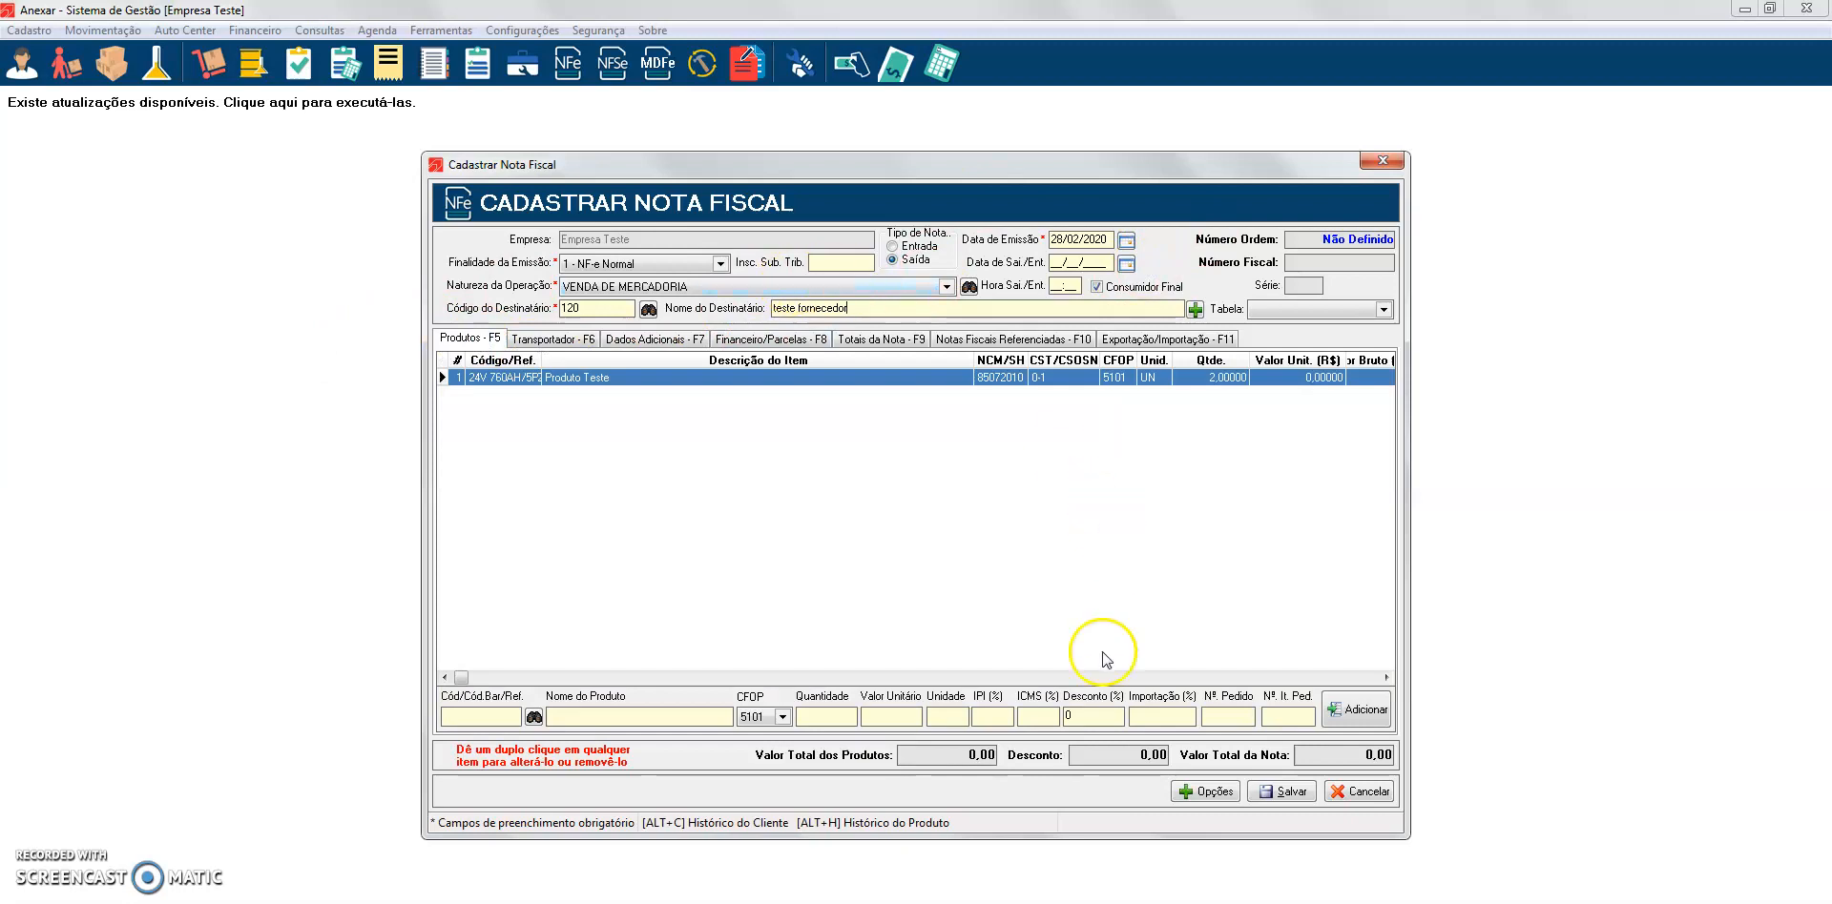
{"action": "left_click", "coordinate": [1281, 792]}
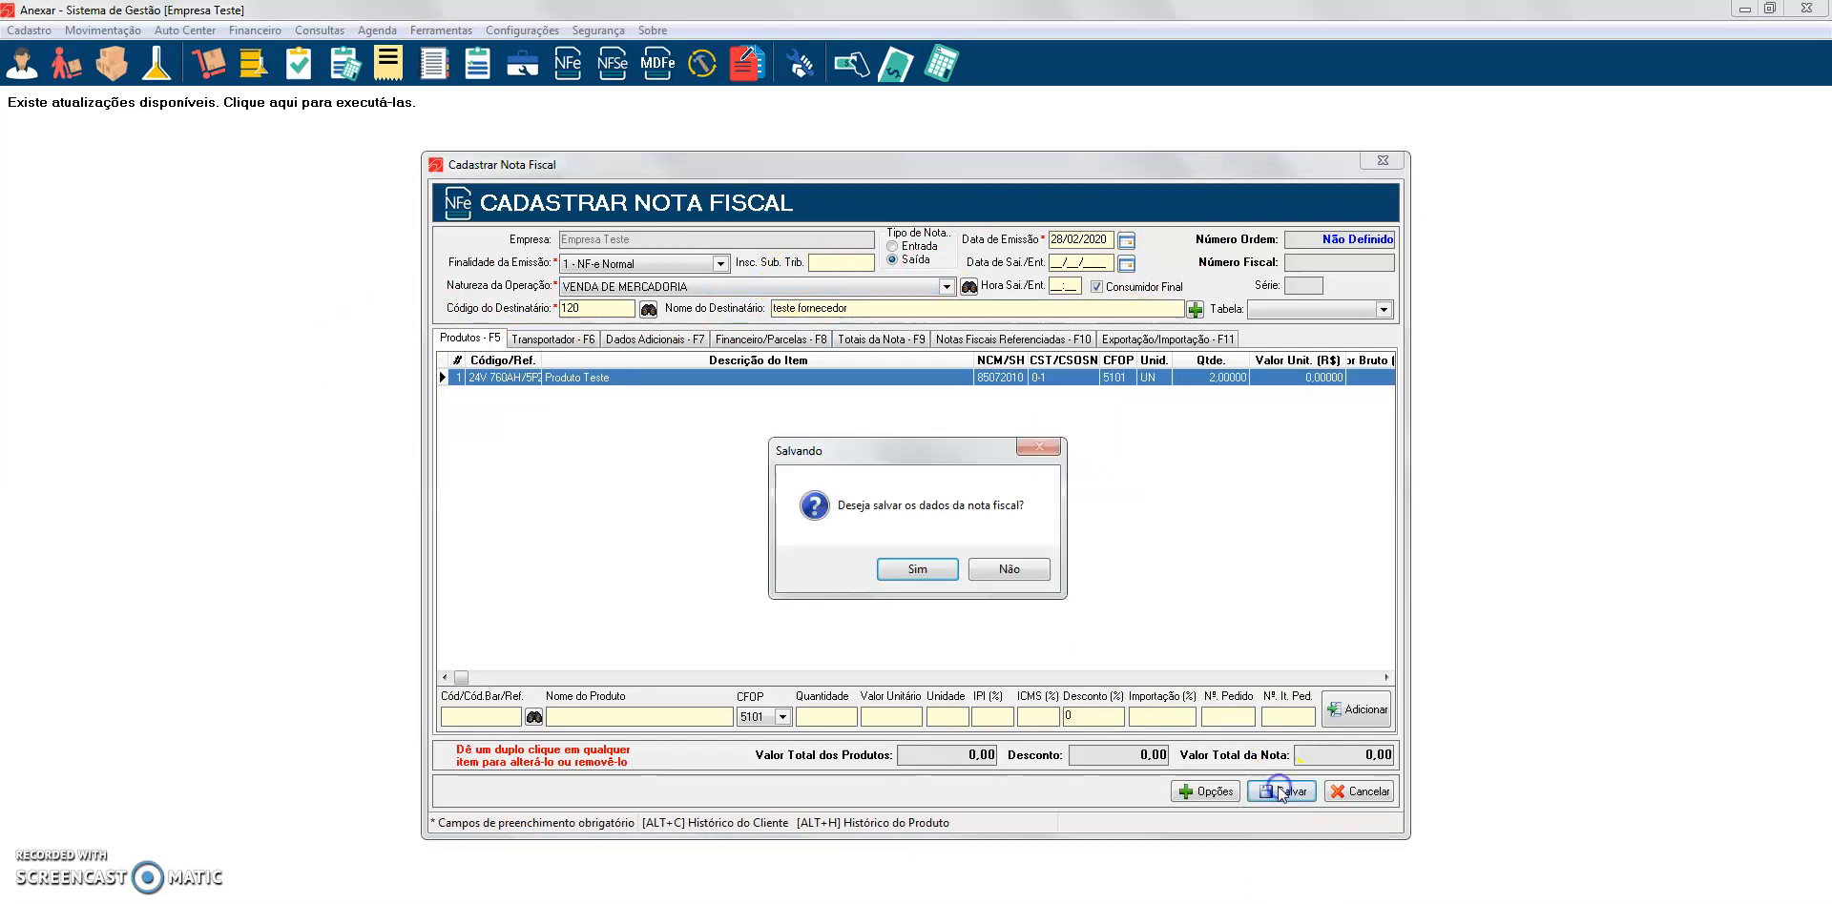
{"action": "key", "text": "Return"}
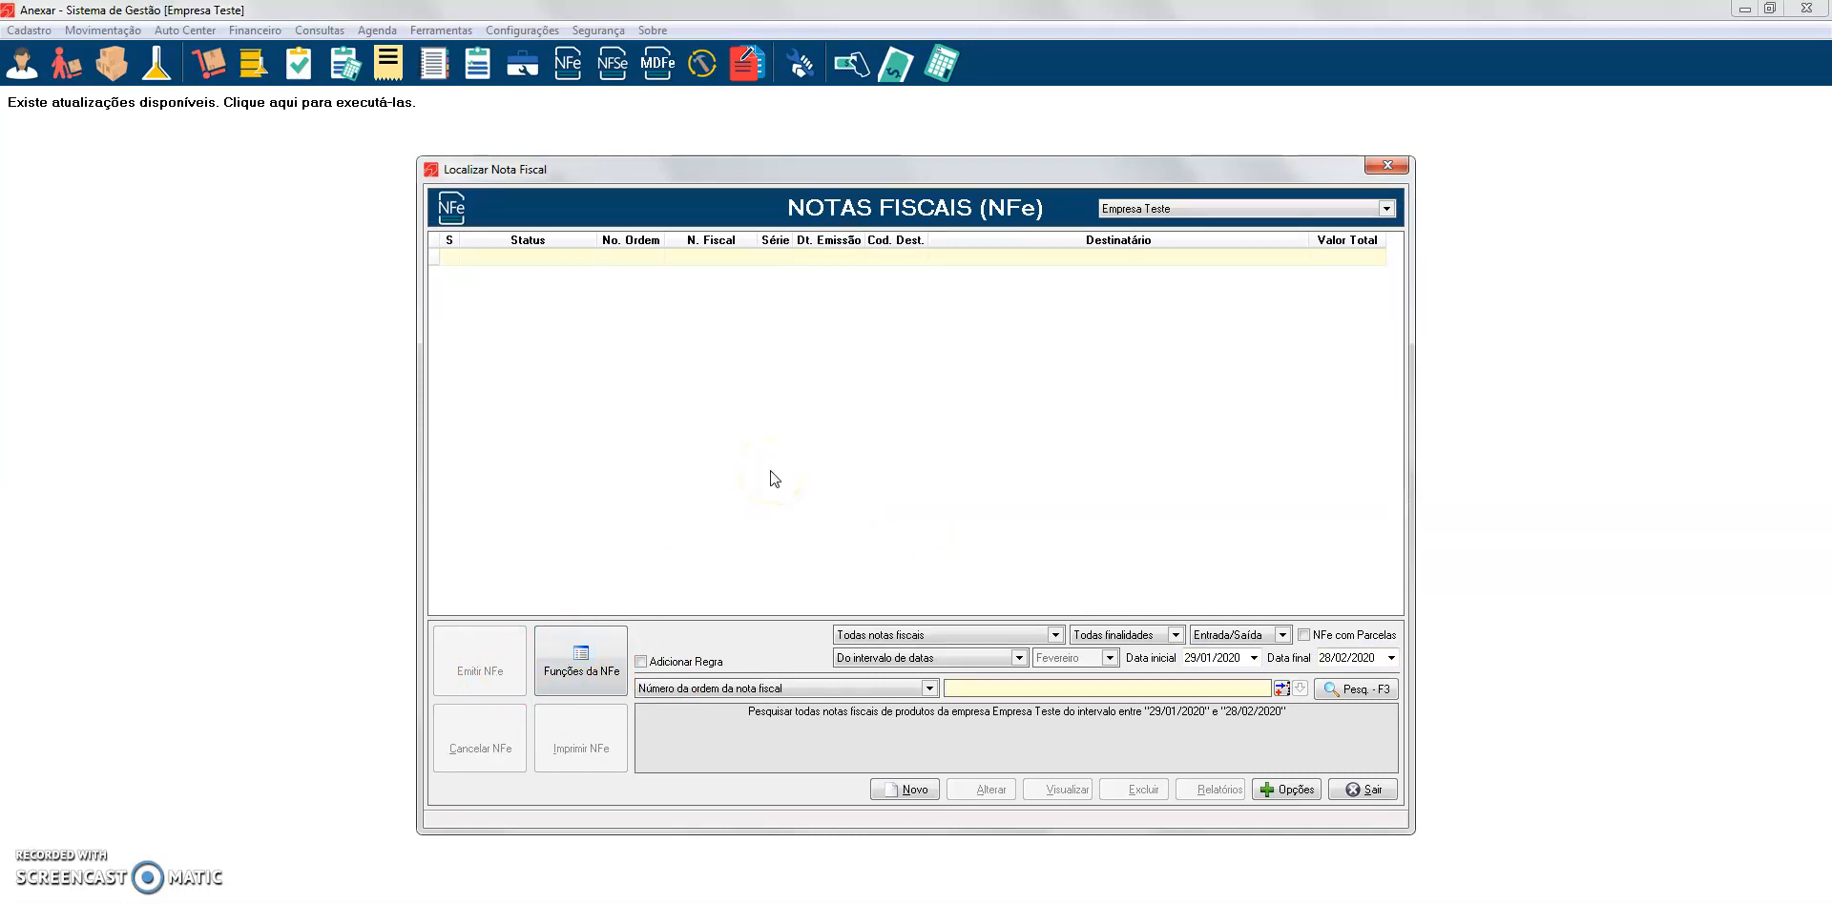
Close the invoice list and open the Produto Teste product record for editing
{"action": "key", "text": "Escape"}
{"action": "left_click", "coordinate": [117, 71]}
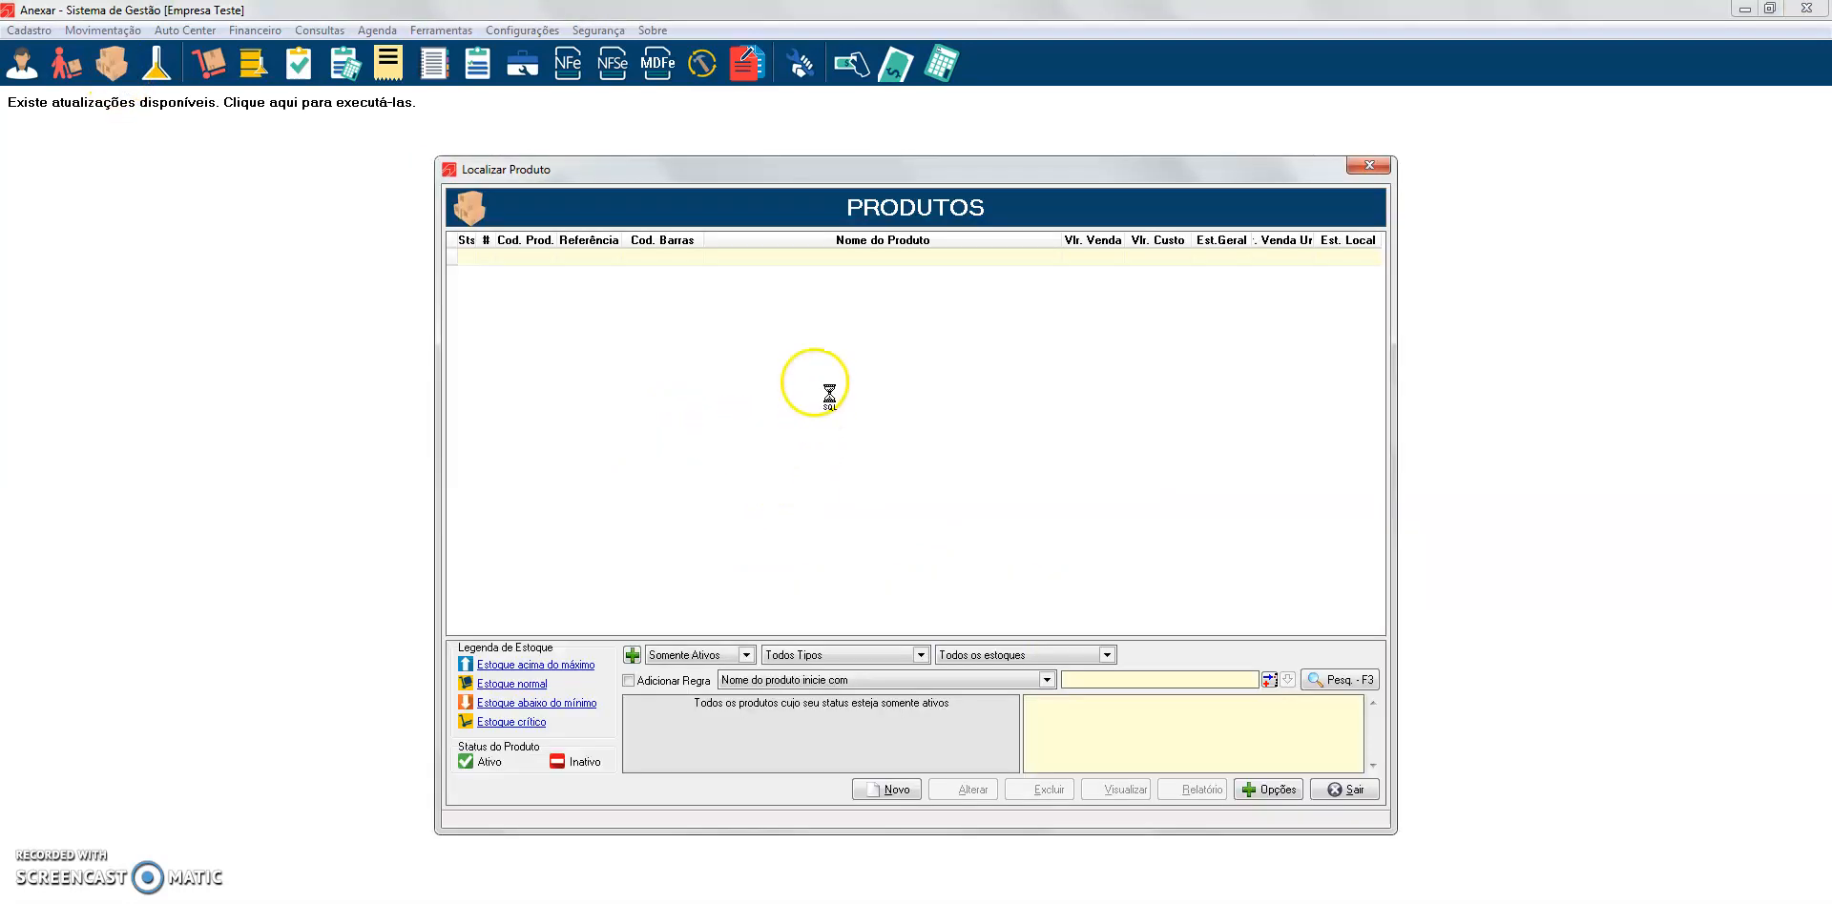
{"action": "double_click", "coordinate": [782, 294]}
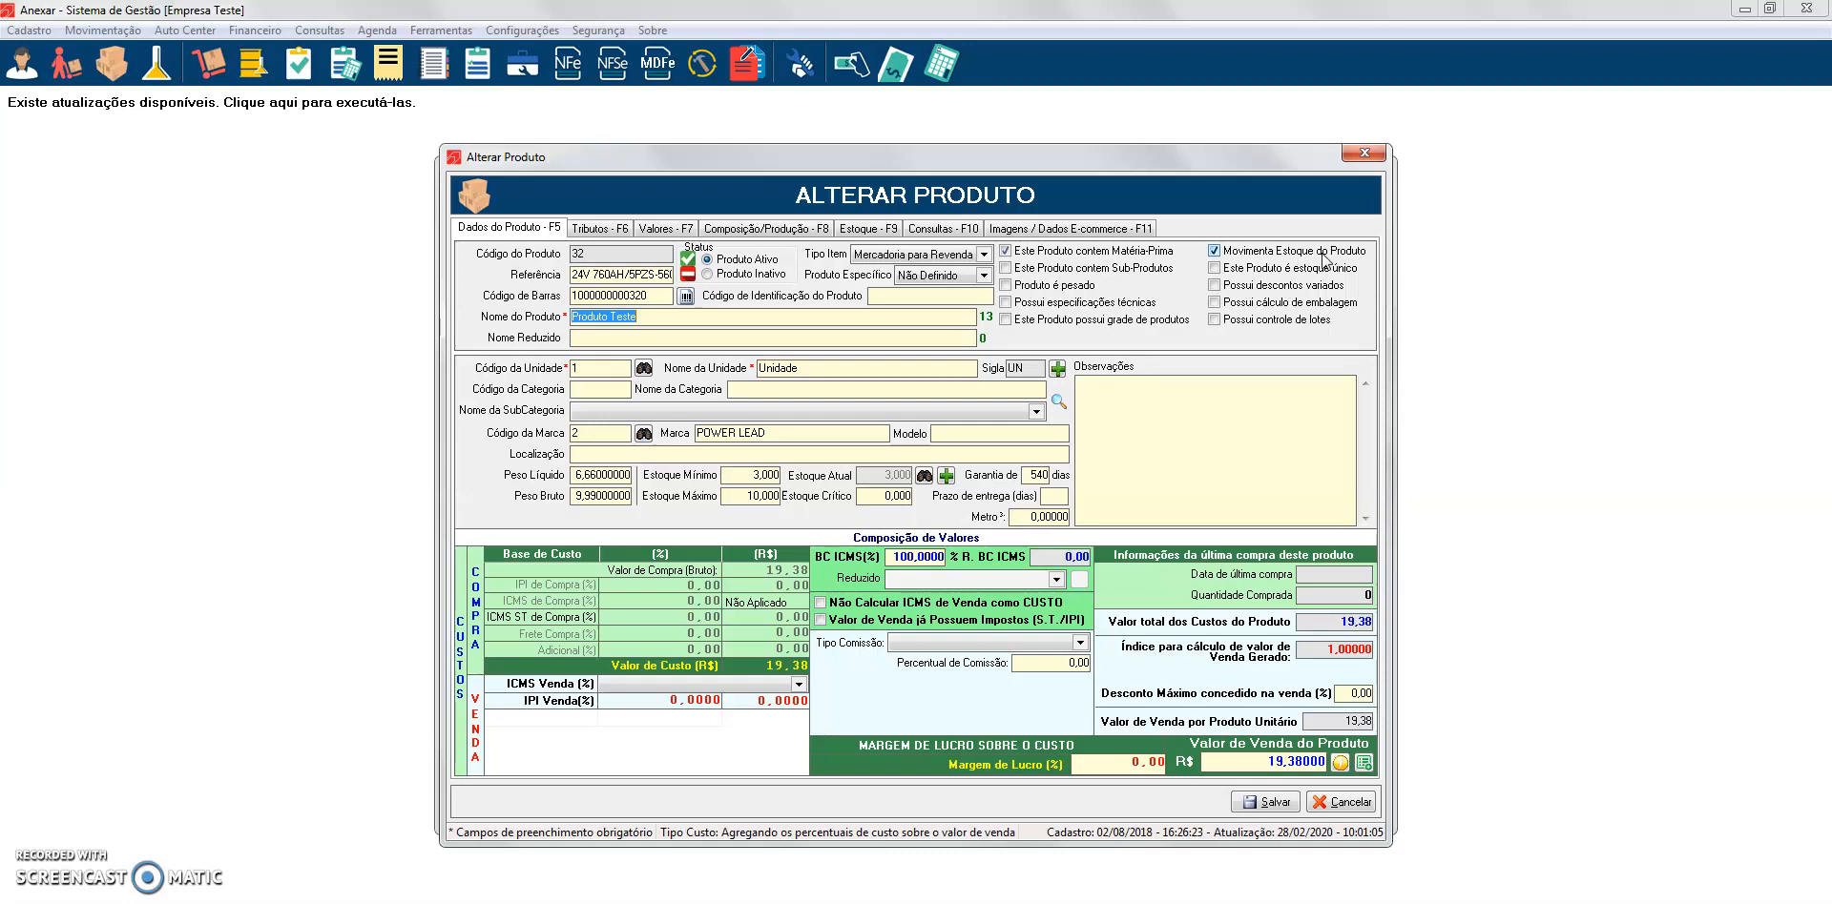
Check the product's stock movement settings and disable Movimenta Estoque da Matéria Prima (Ordem de Produção) in its composition
{"action": "left_click", "coordinate": [766, 228]}
{"action": "left_click", "coordinate": [623, 565]}
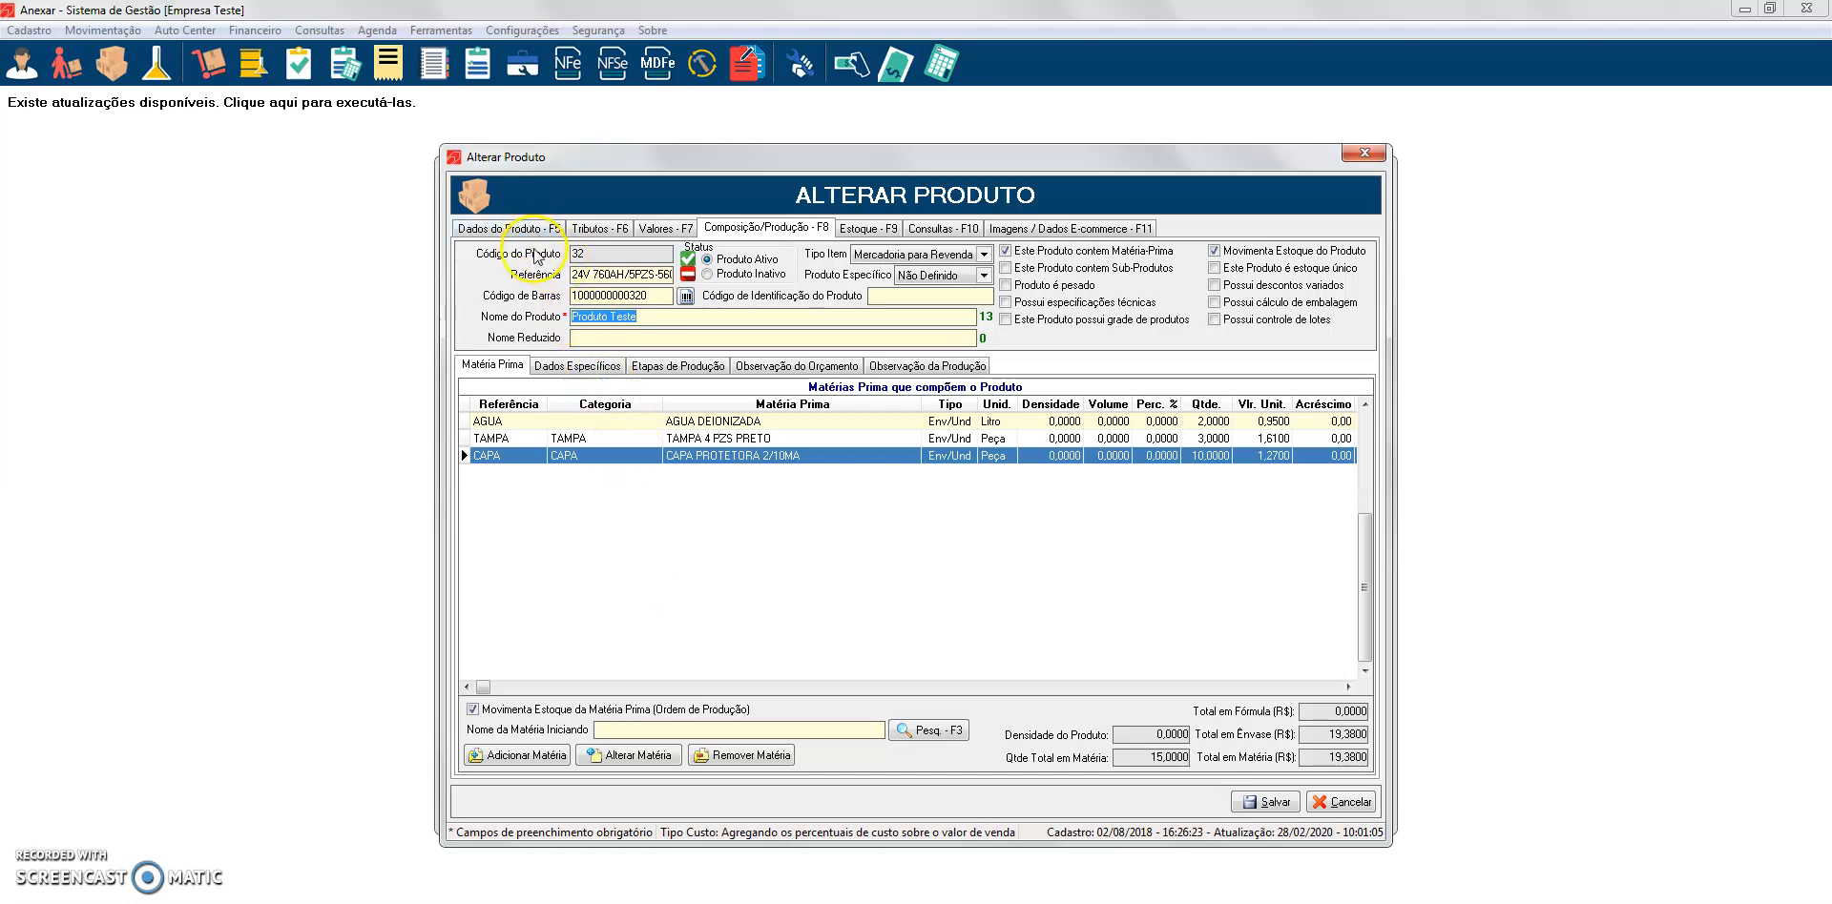
{"action": "left_click", "coordinate": [555, 229]}
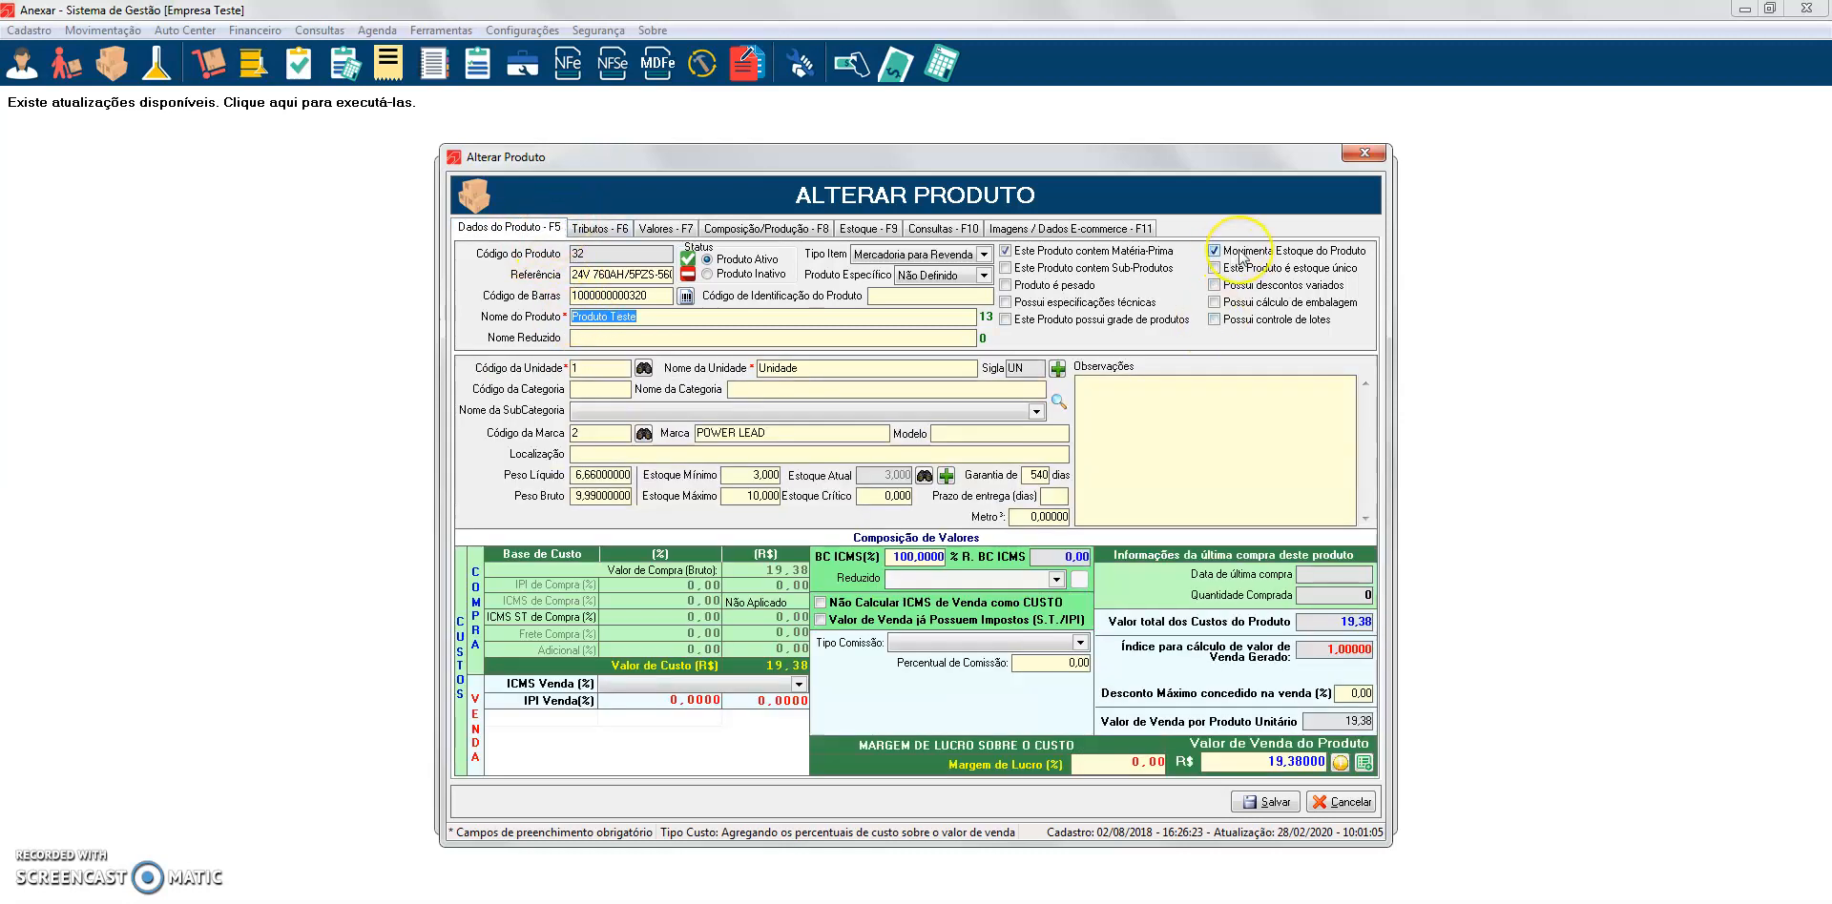
{"action": "left_click", "coordinate": [797, 228]}
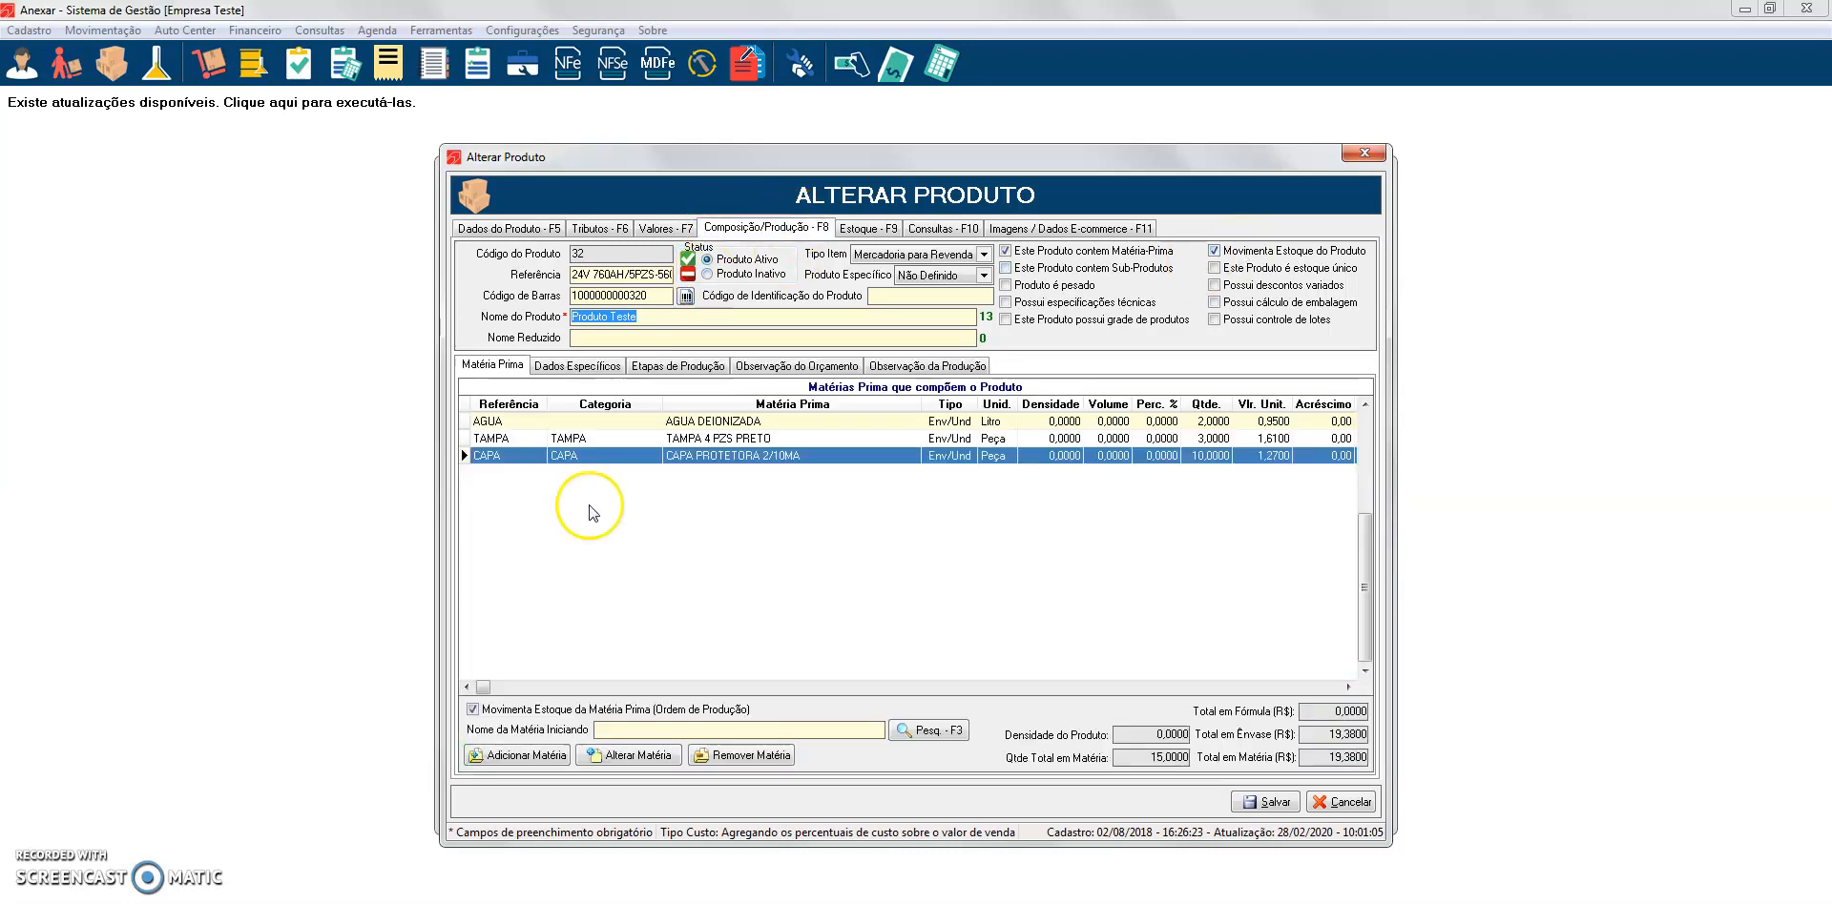
{"action": "left_click", "coordinate": [510, 711]}
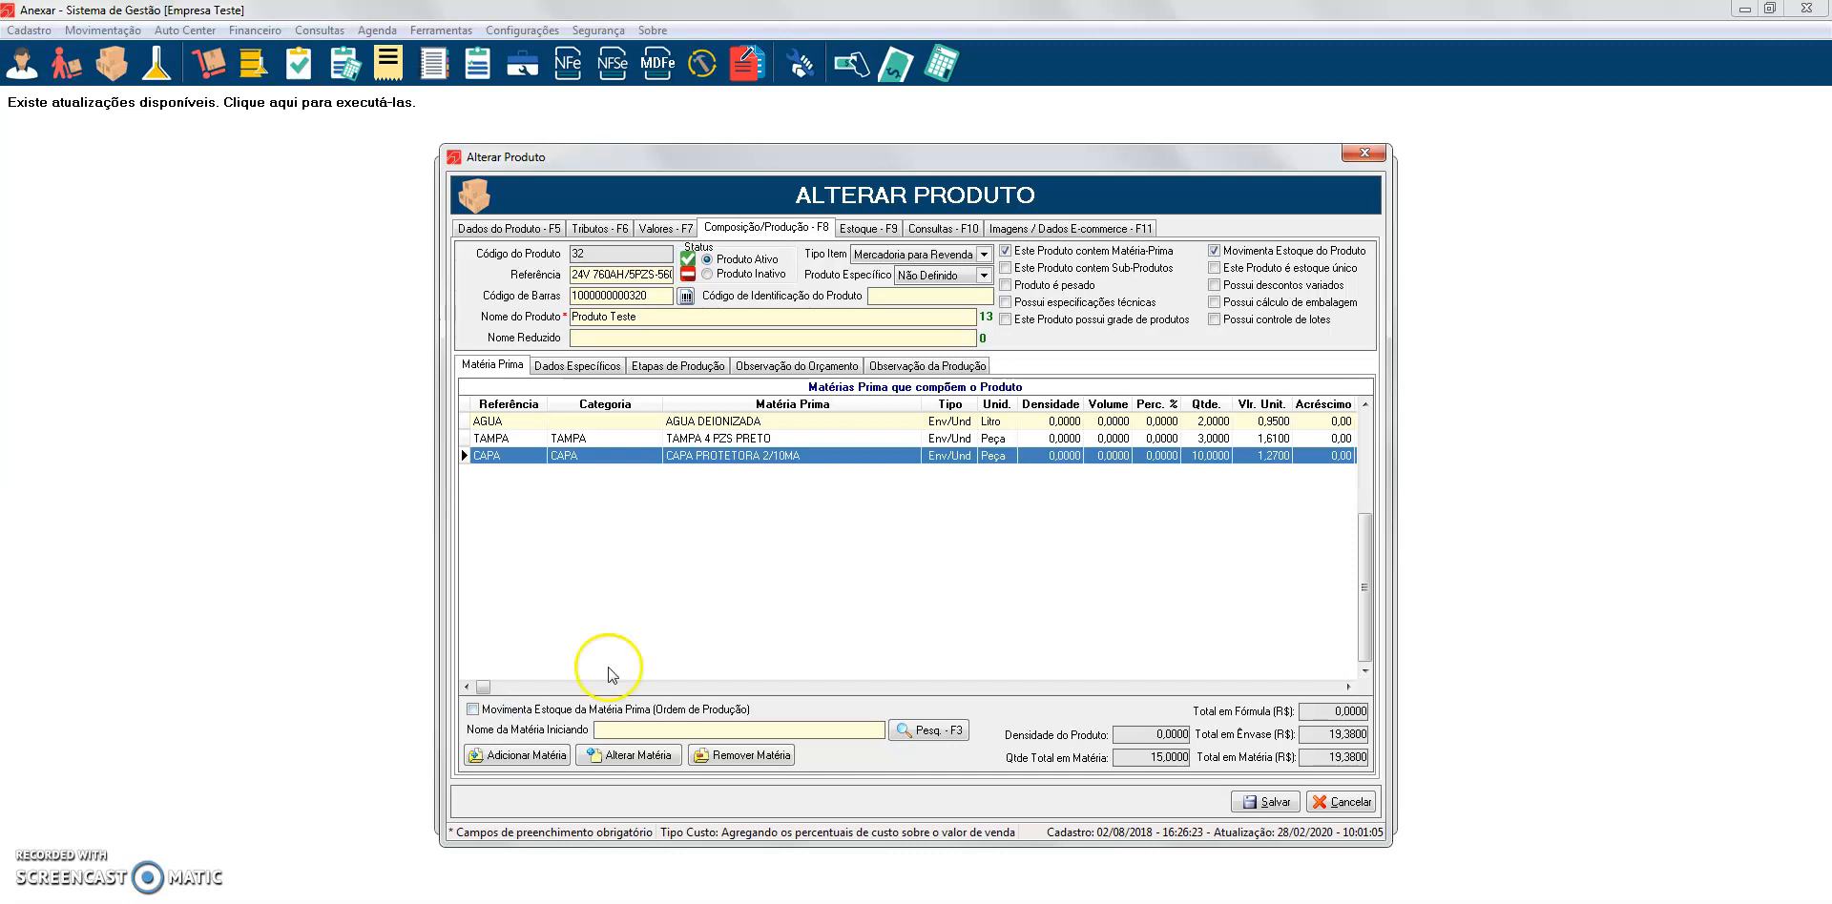